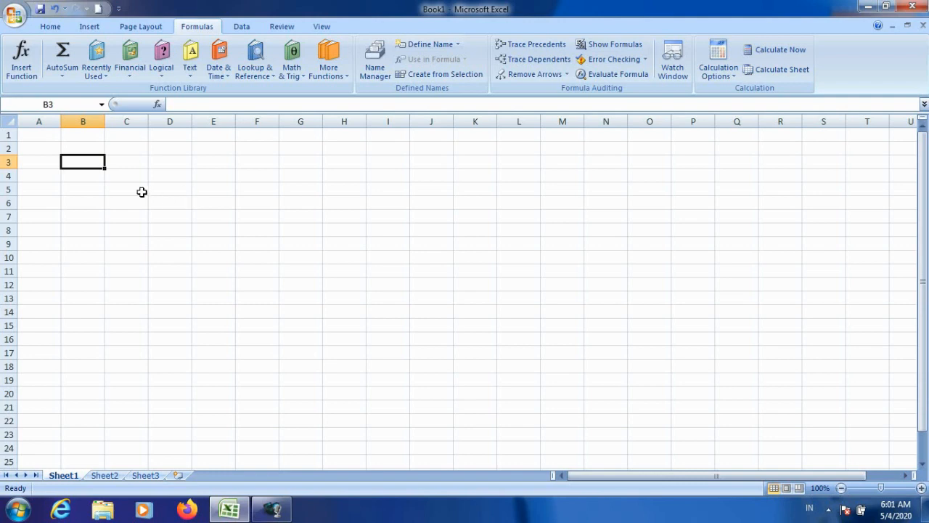
pyautogui.write('=')
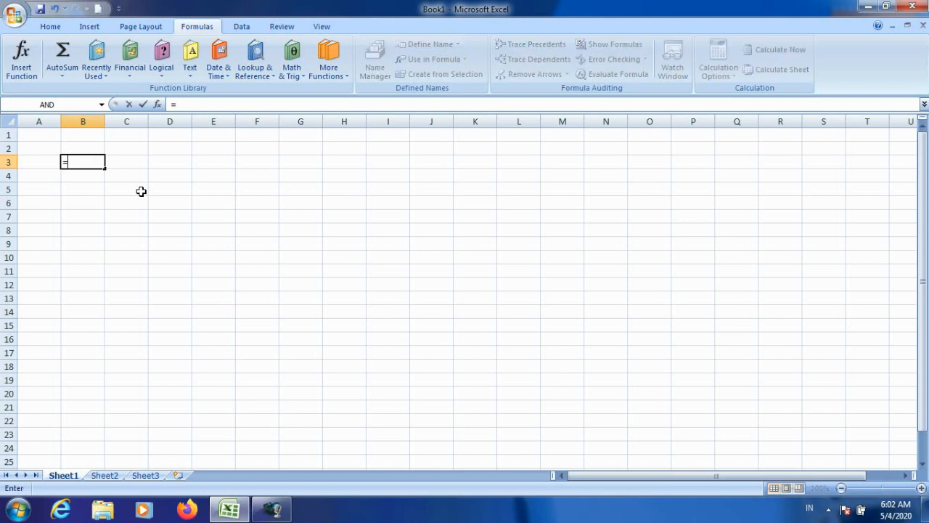
pyautogui.write('sub')
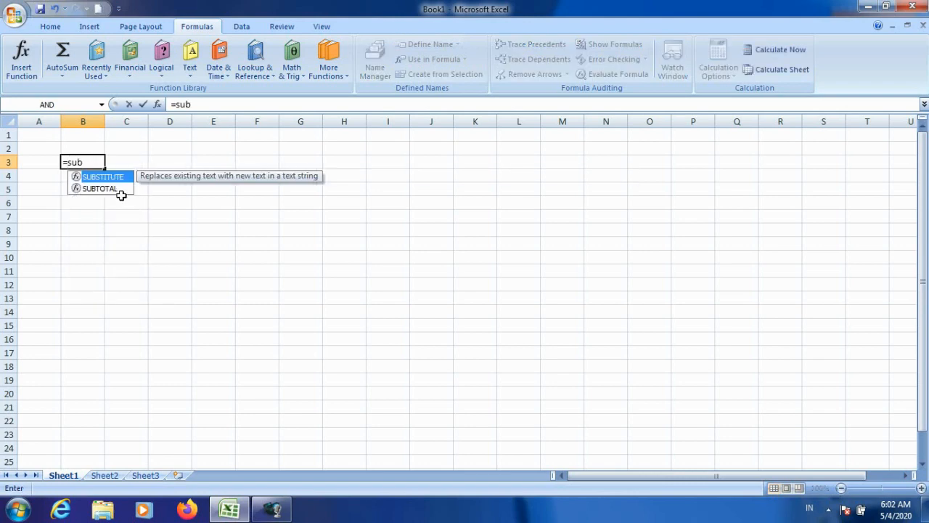
pyautogui.click(113, 191)
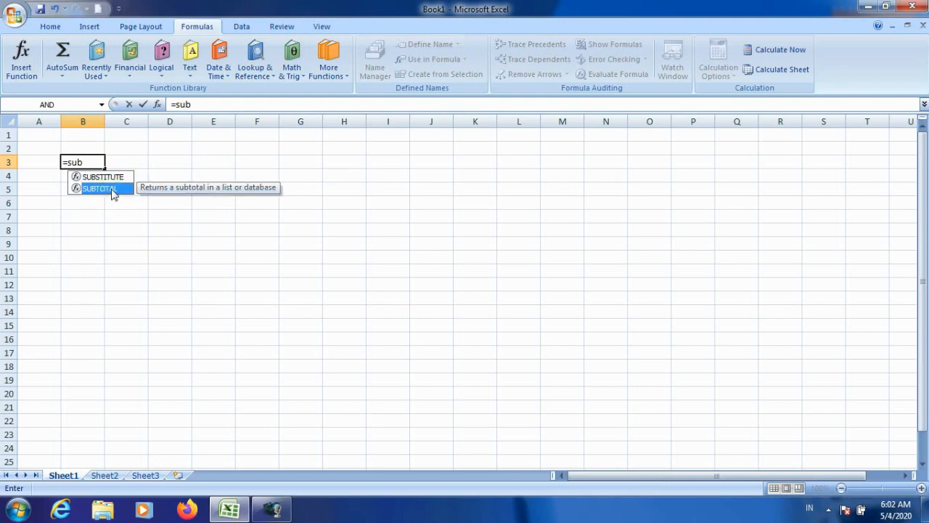
pyautogui.doubleClick(113, 190)
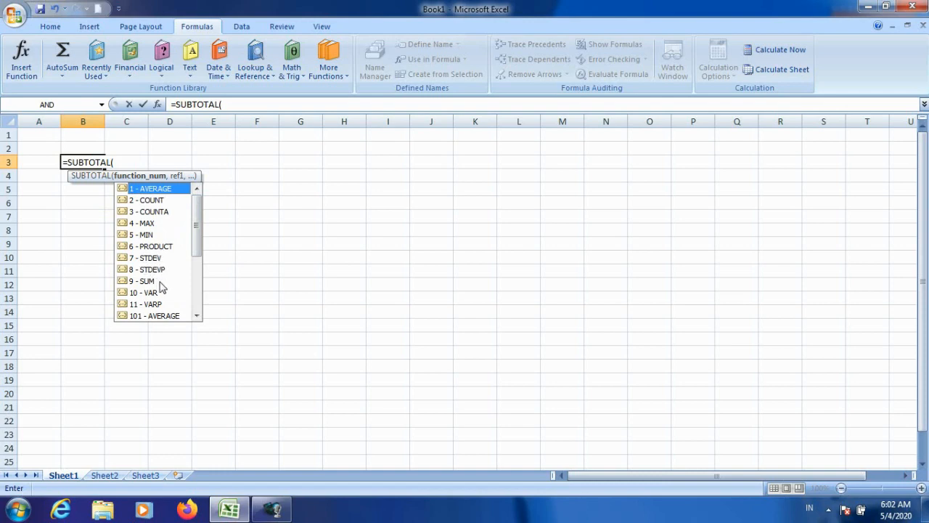
pyautogui.moveTo(196, 241)
pyautogui.mouseDown()
pyautogui.moveTo(198, 293)
pyautogui.moveTo(200, 235)
pyautogui.moveTo(205, 255)
pyautogui.moveTo(208, 236)
pyautogui.mouseUp()
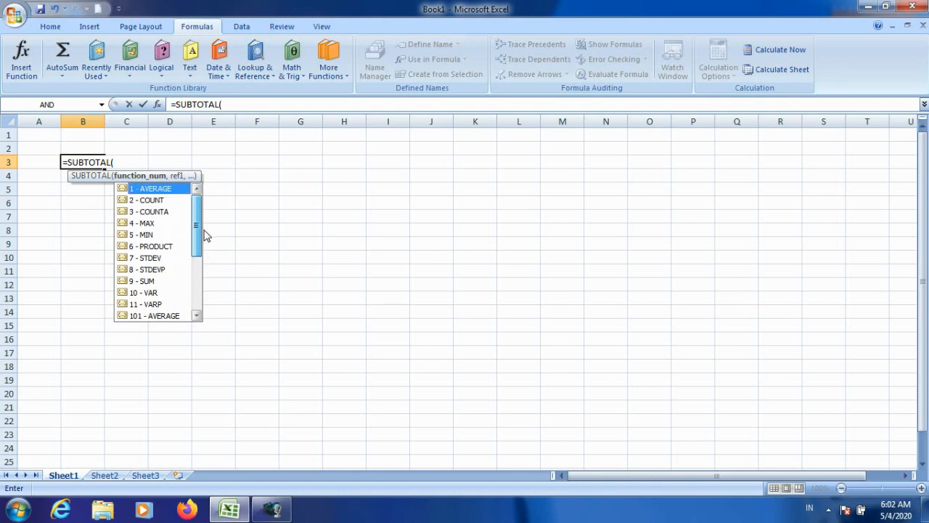
pyautogui.doubleClick(161, 188)
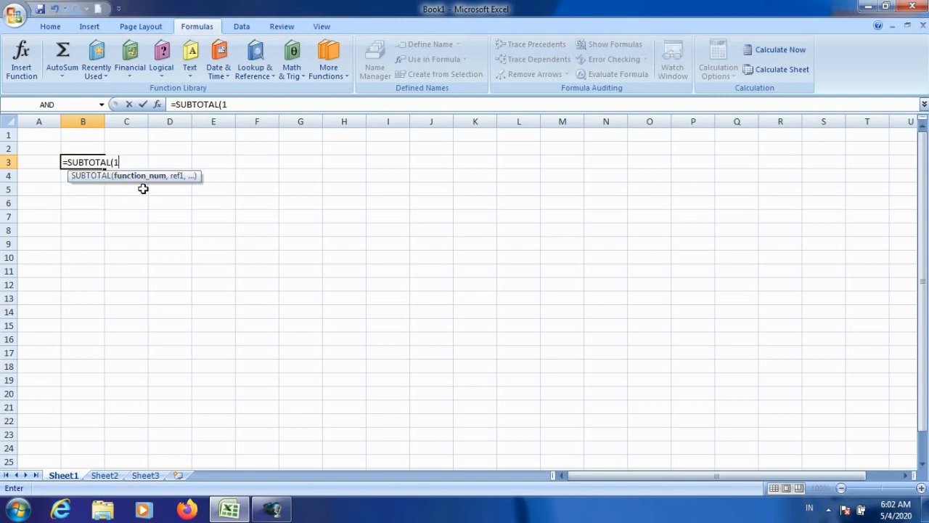
pyautogui.write(',')
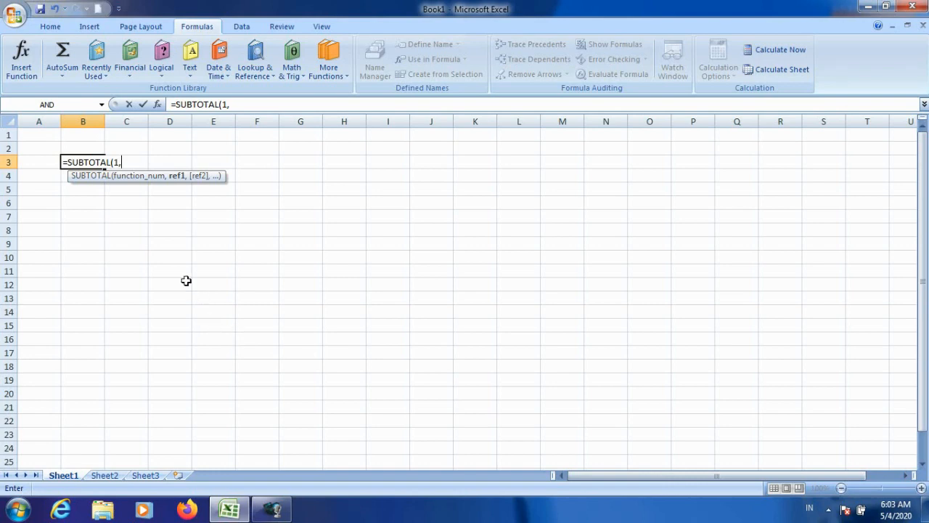
pyautogui.press('Escape')
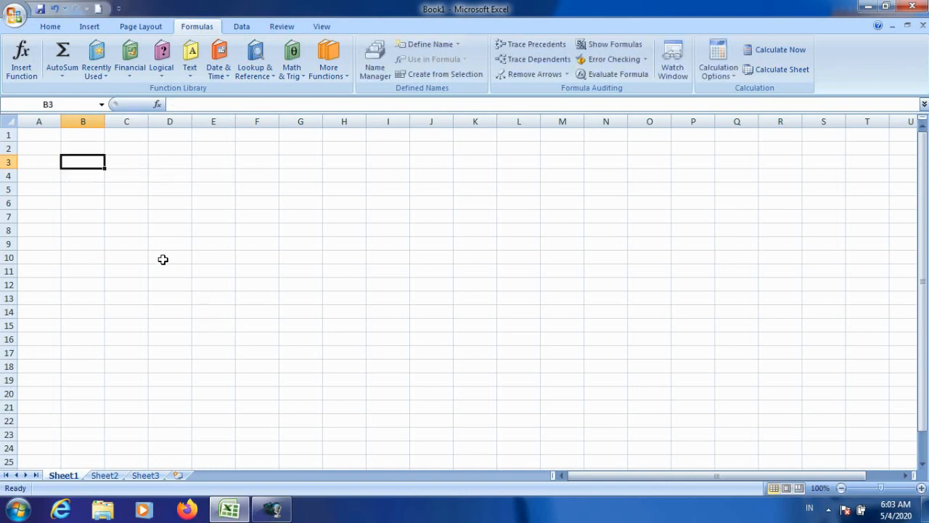
# Step: Enter 100 in cell C3 and 200 in cell C4
pyautogui.click(125, 160)
pyautogui.write('100')
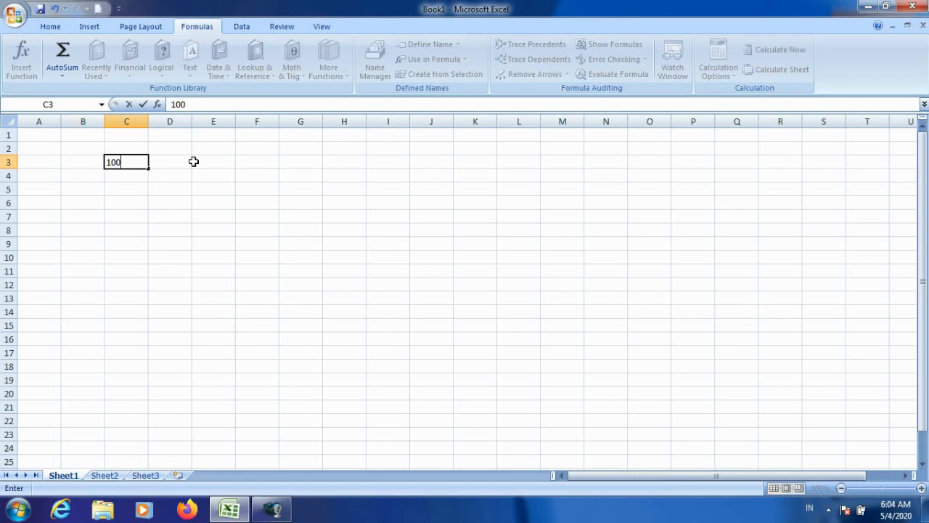
pyautogui.press('Return')
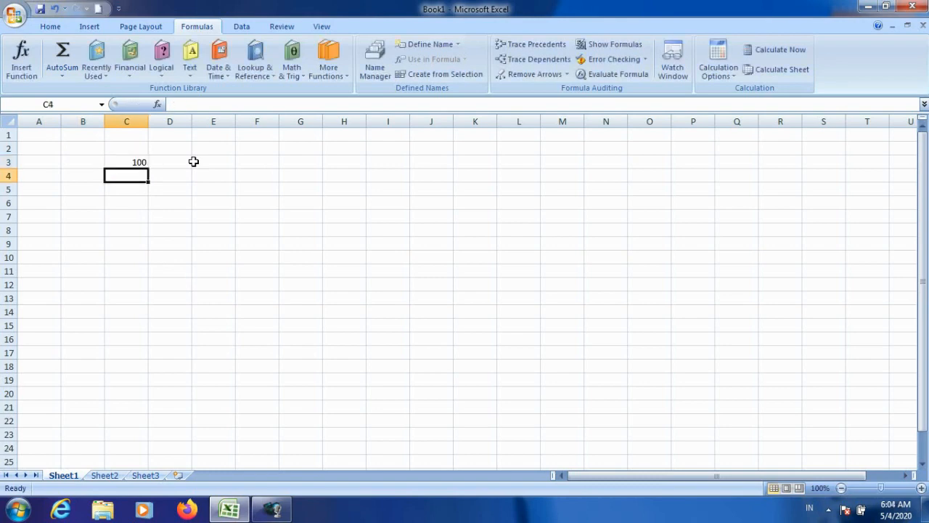
pyautogui.write('200')
pyautogui.press('Return')
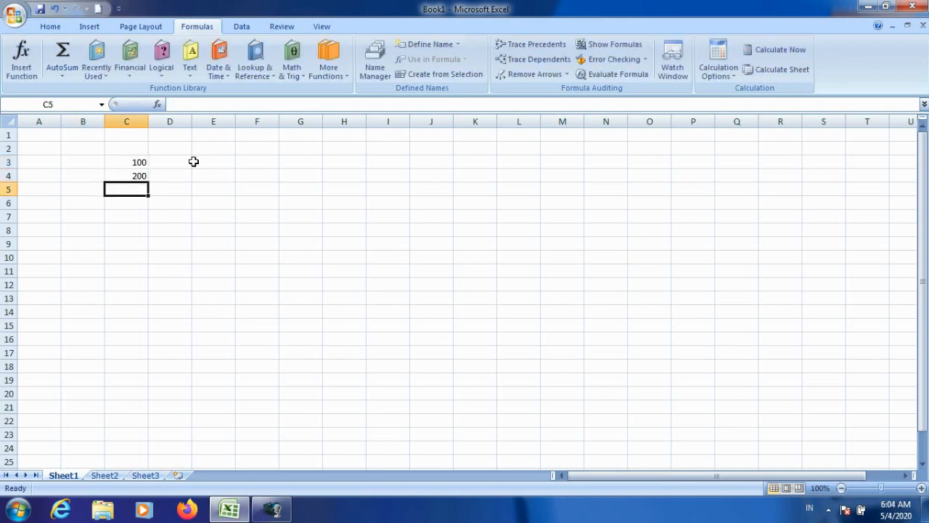
pyautogui.write('2')
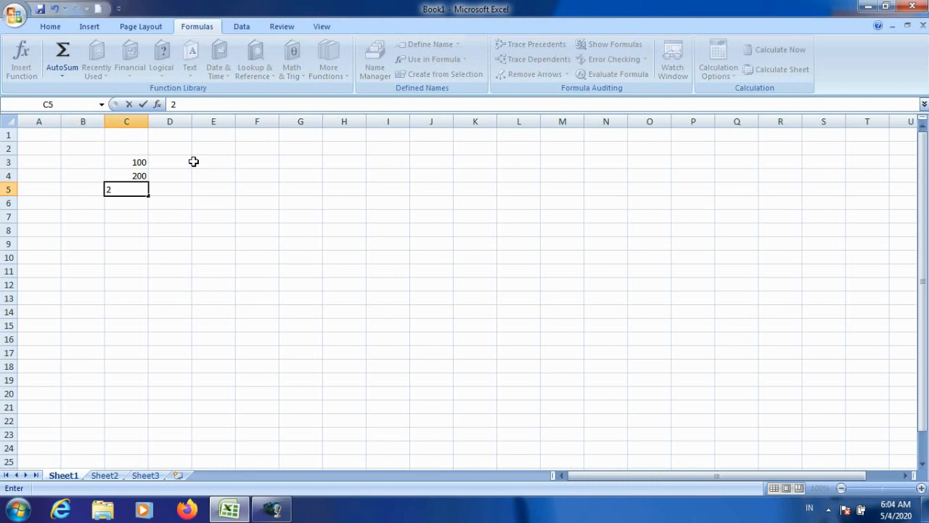
pyautogui.press('BackSpace')
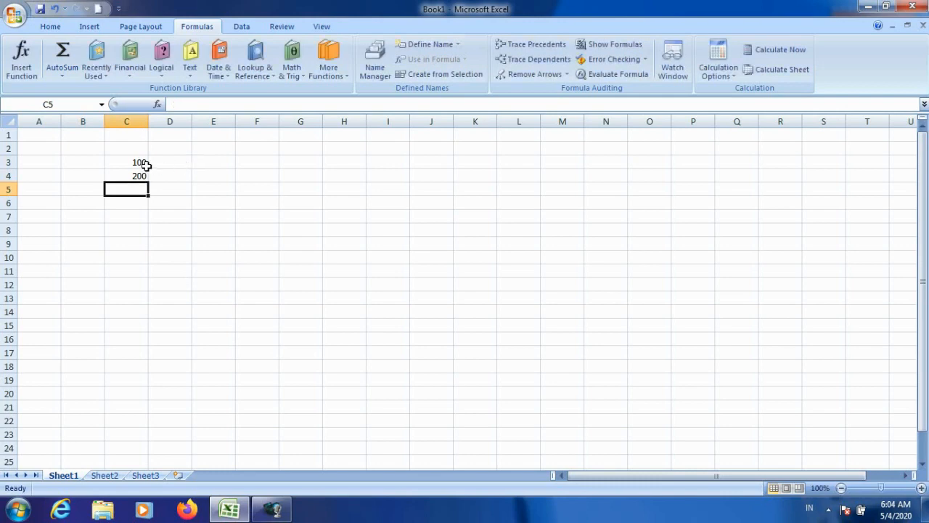
# Step: Extend the number series from C3:C4 down to 1000 in cell C12, clearing the extra value in C13
pyautogui.moveTo(145, 164); pyautogui.dragTo(156, 304)
pyautogui.click(181, 294)
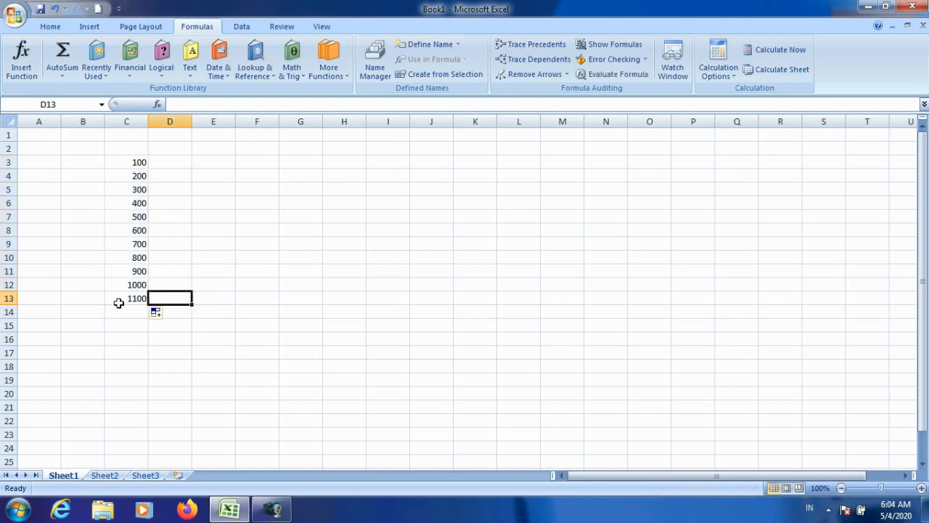
pyautogui.click(118, 303)
pyautogui.press('Delete')
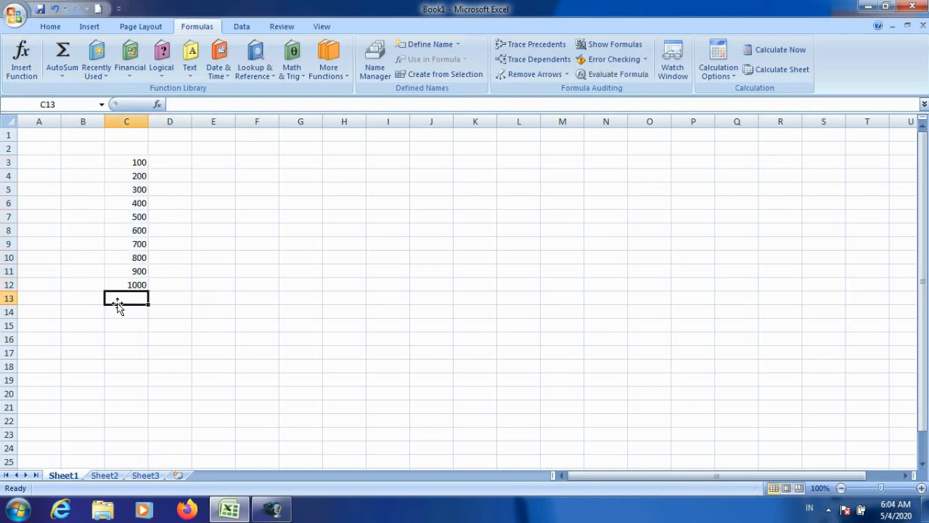
# Step: Enter a lowercase a as the label in cell B3, beside the first number
pyautogui.press('Up')
pyautogui.press('Up')
pyautogui.press('Left')
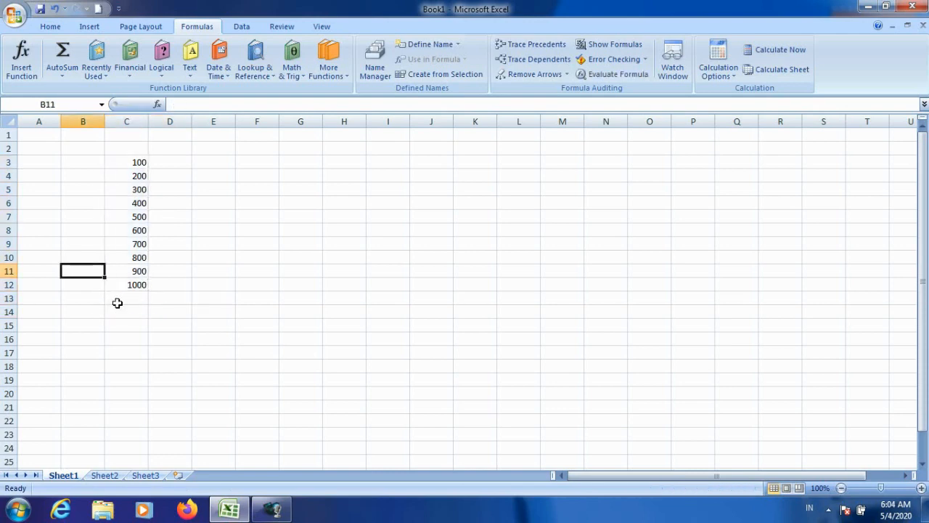
pyautogui.press('Up')
pyautogui.press('Up')
pyautogui.press('Up')
pyautogui.press('Up')
pyautogui.press('Up')
pyautogui.press('Up')
pyautogui.press('Up')
pyautogui.press('Up')
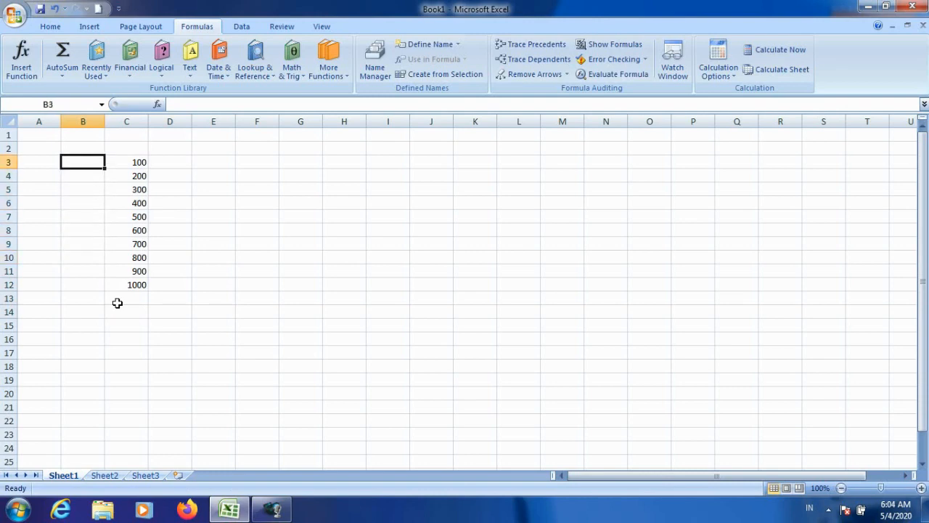
pyautogui.write('a')
pyautogui.press('Return')
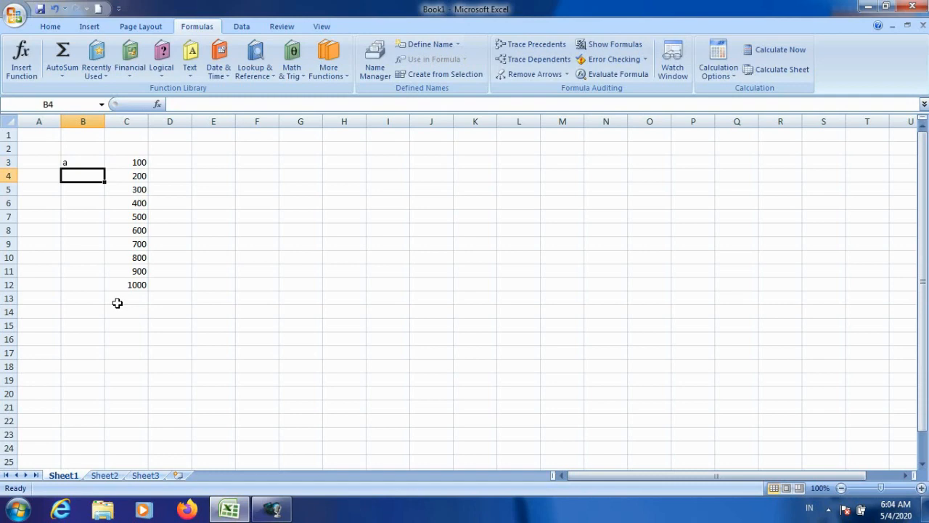
# Step: Replace the label in cell B3 with a capital A and enter B in cell B4
pyautogui.press('Up')
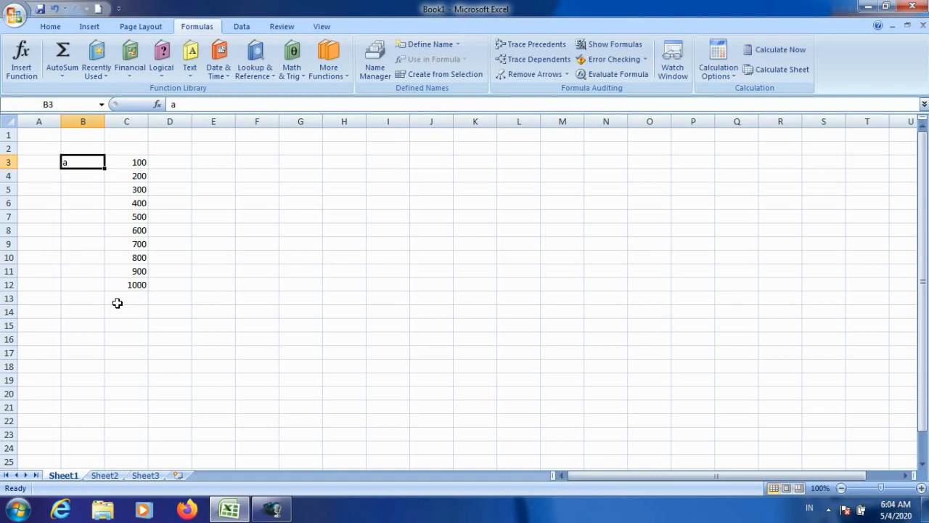
pyautogui.press('Delete')
pyautogui.press('Right')
pyautogui.press('Left')
pyautogui.write('a')
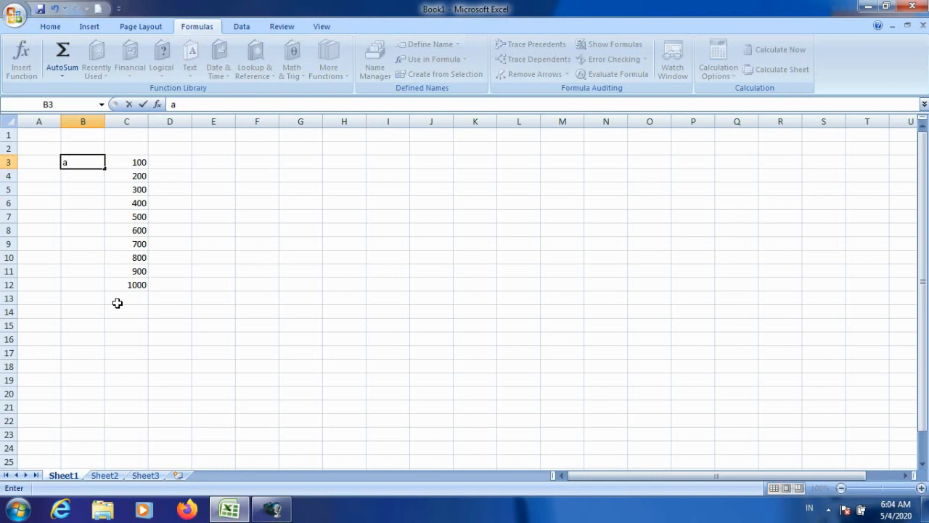
pyautogui.press('BackSpace')
pyautogui.write('A')
pyautogui.press('Return')
pyautogui.write('B')
pyautogui.click(118, 307)
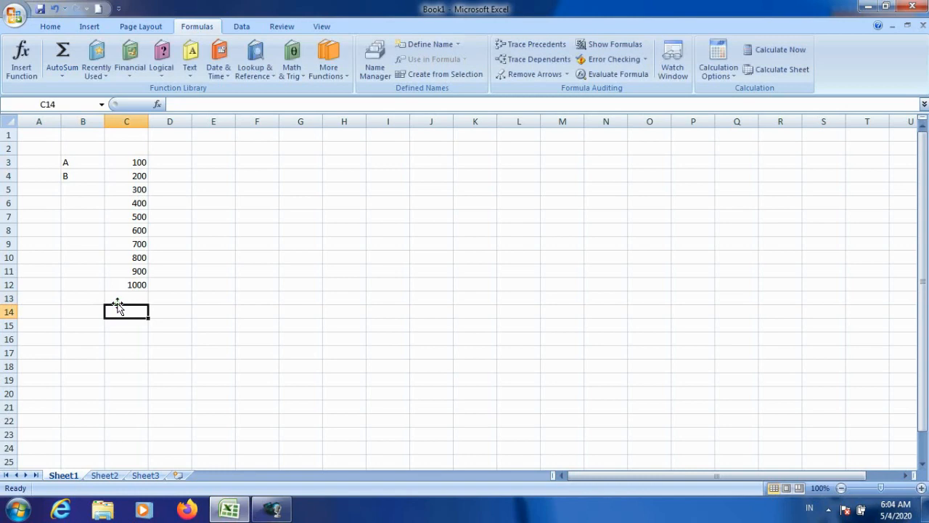
# Step: Enter the labels C, D and E in cells B5 through B7
pyautogui.click(73, 187)
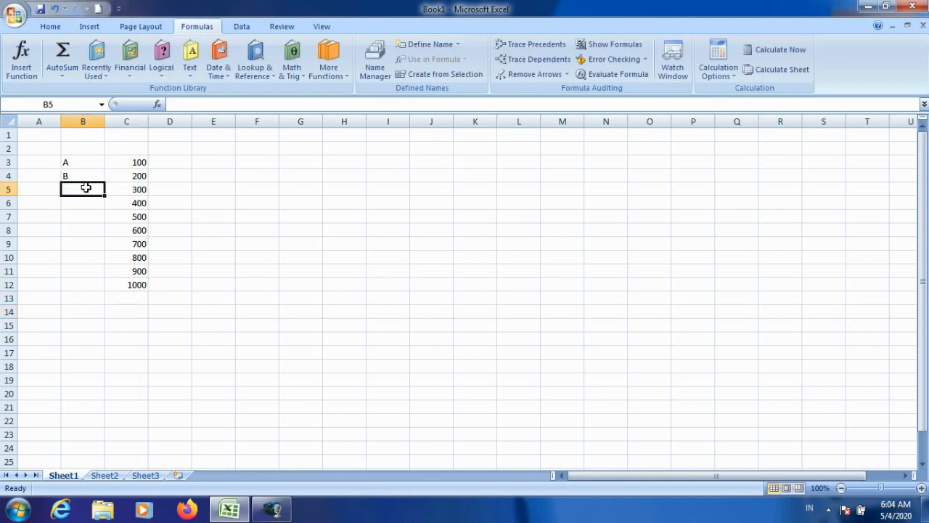
pyautogui.write('C')
pyautogui.click(76, 203)
pyautogui.write('D')
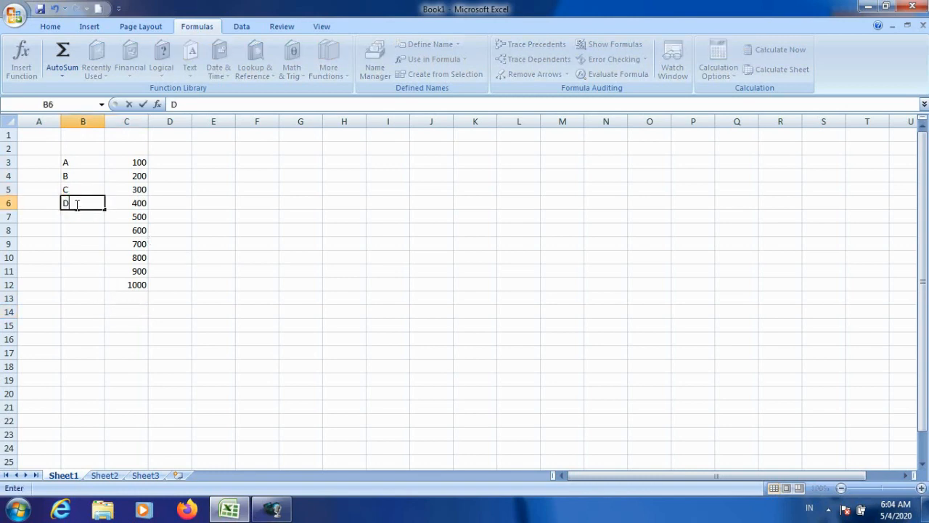
pyautogui.click(70, 217)
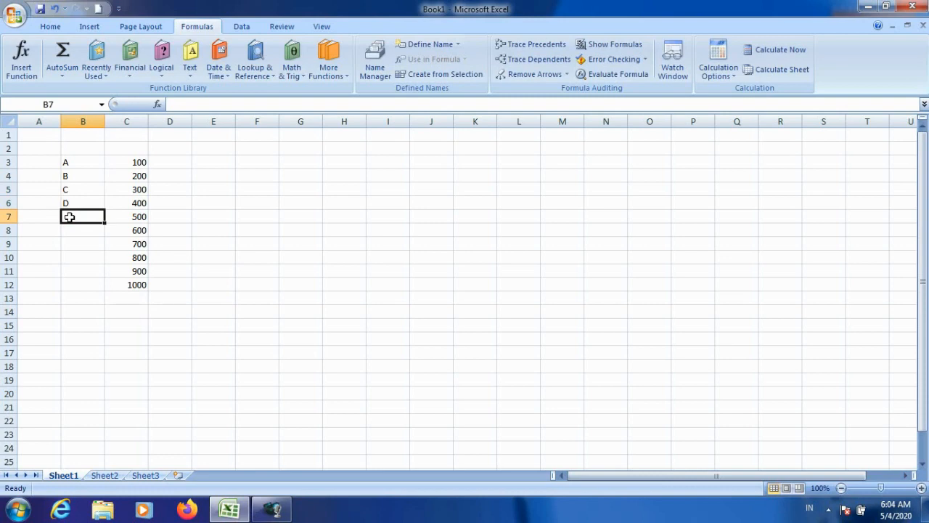
pyautogui.write('E')
pyautogui.press('Return')
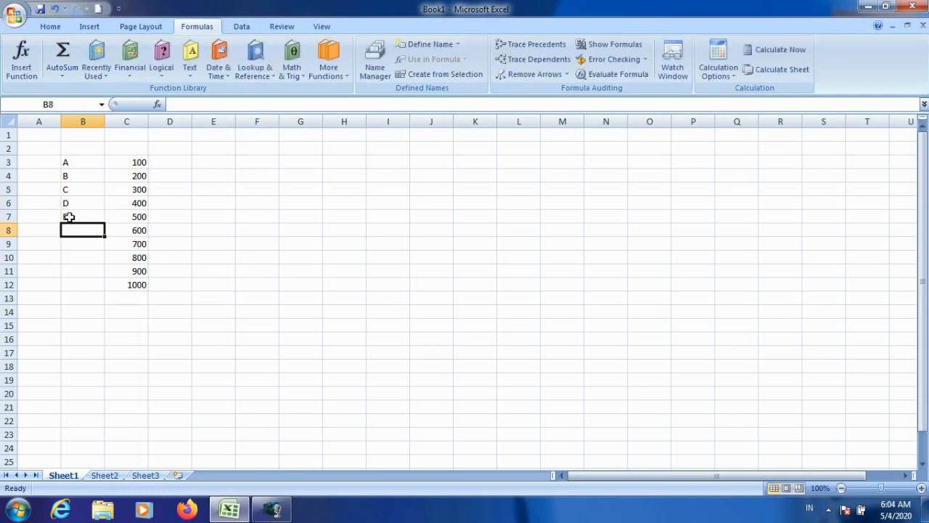
# Step: Enter the labels F, G, H, I and J in cells B8 through B12
pyautogui.write('F')
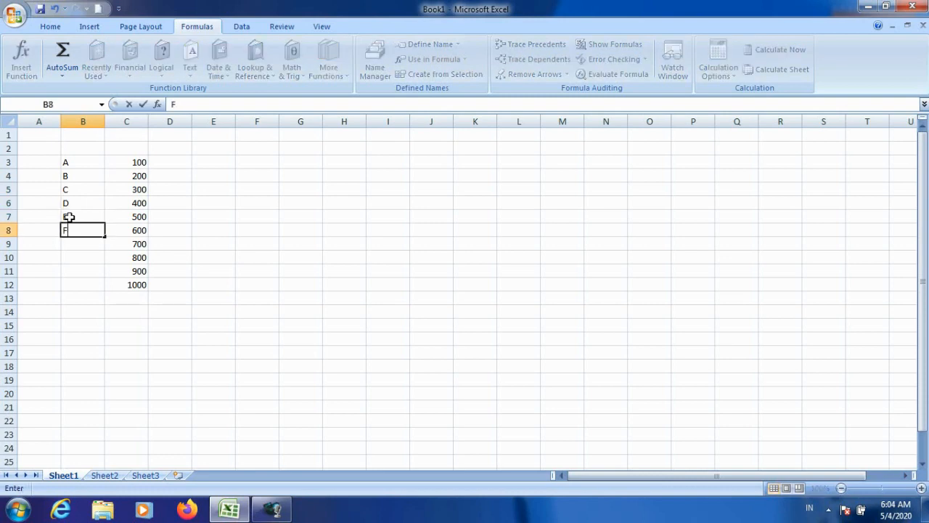
pyautogui.press('Return')
pyautogui.write('G')
pyautogui.press('Return')
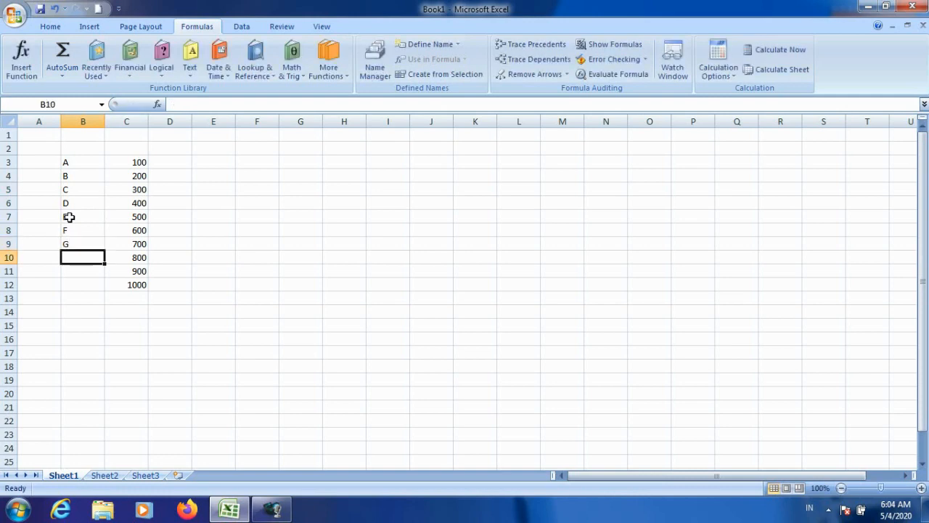
pyautogui.write('H')
pyautogui.press('Return')
pyautogui.write('I')
pyautogui.press('Return')
pyautogui.write('J')
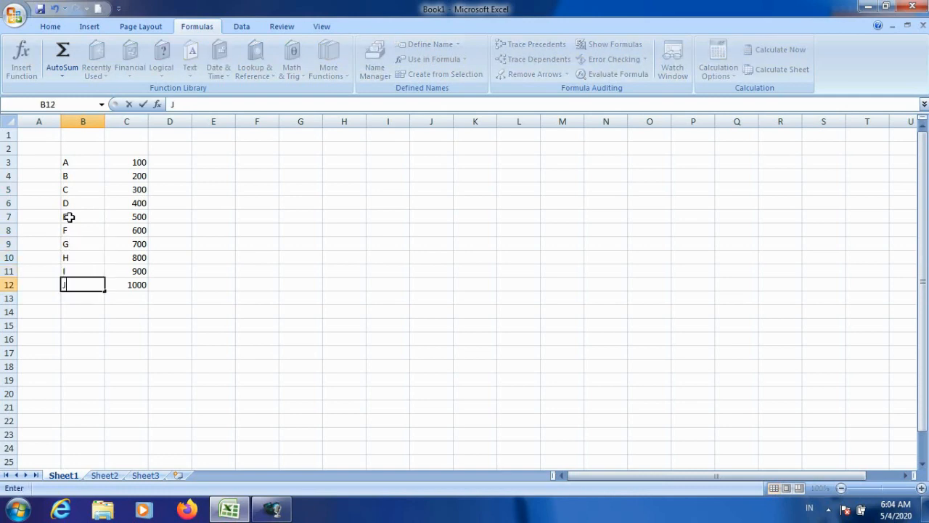
pyautogui.press('Return')
# Step: Fill the empty cell C13 below the number column with yellow
pyautogui.press('Up')
pyautogui.press('Right')
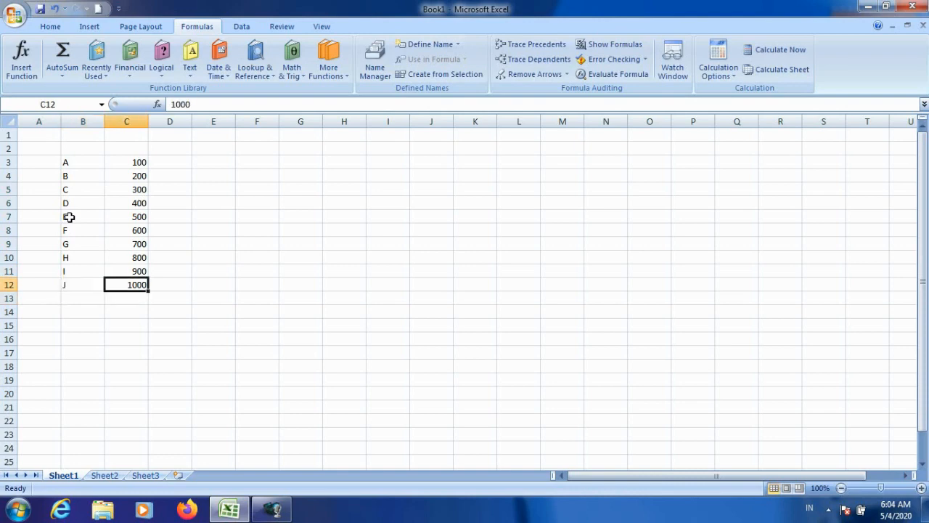
pyautogui.press('Down')
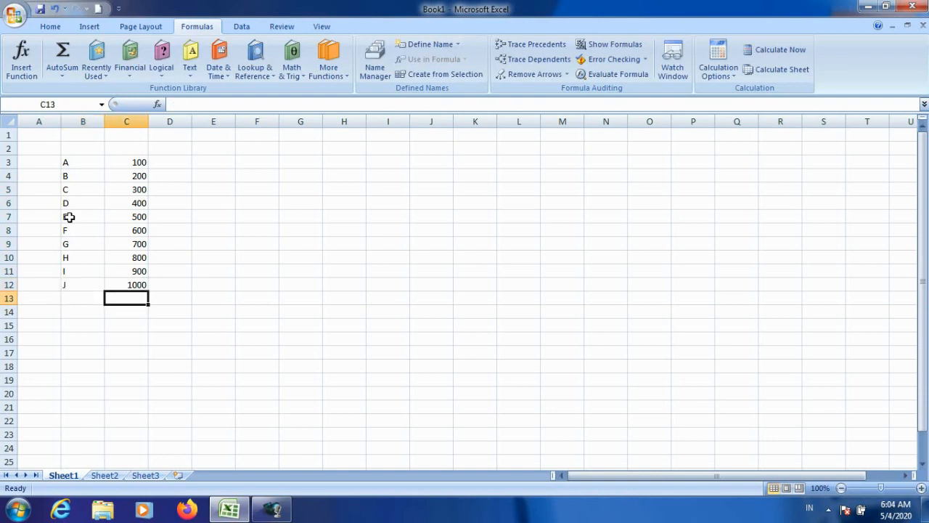
pyautogui.click(51, 28)
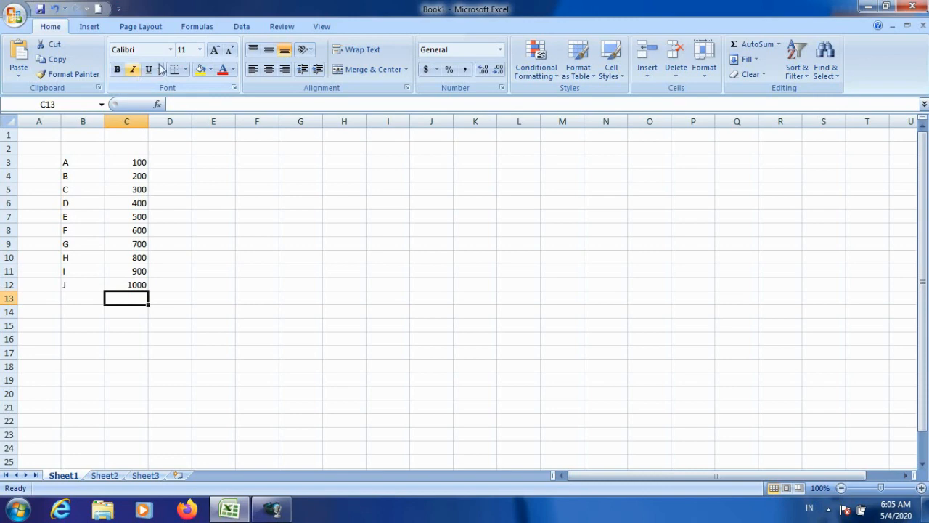
pyautogui.click(201, 70)
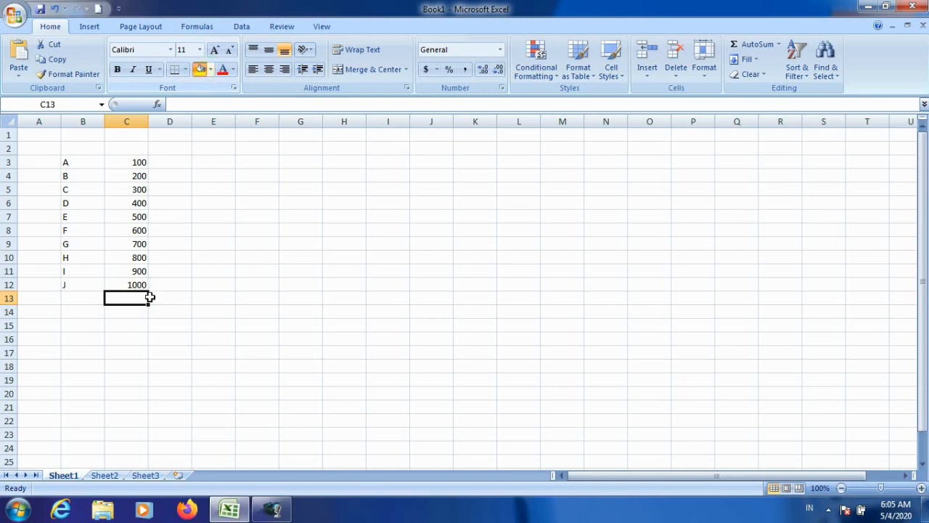
pyautogui.click(172, 278)
pyautogui.click(128, 298)
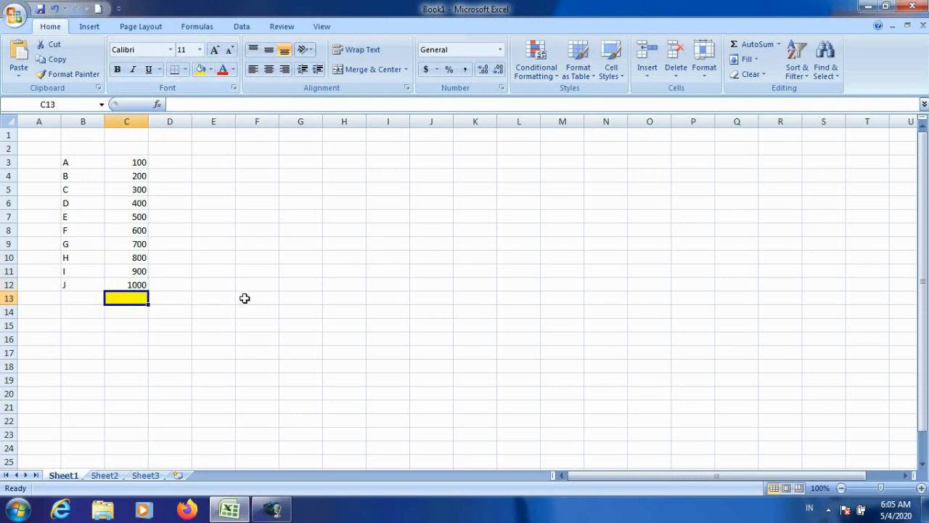
pyautogui.press('Left')
pyautogui.press('Right')
pyautogui.press('Left')
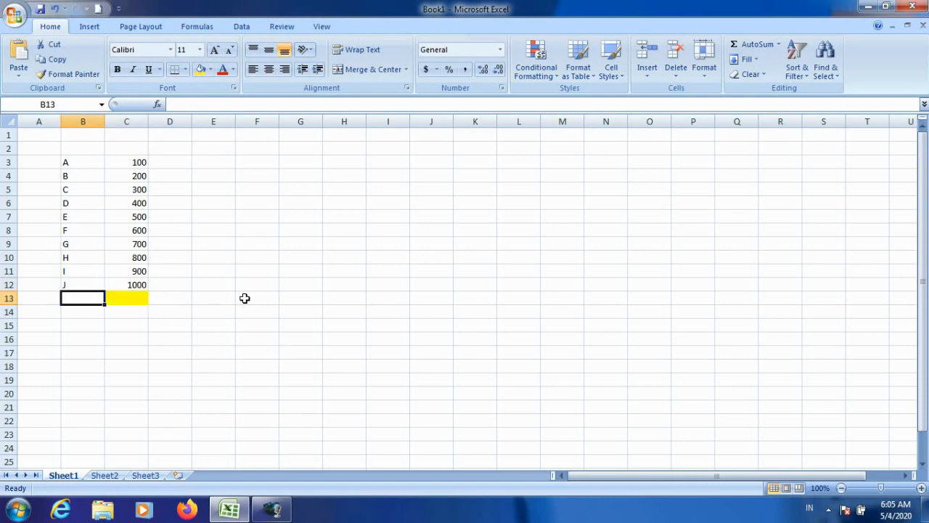
pyautogui.click(142, 297)
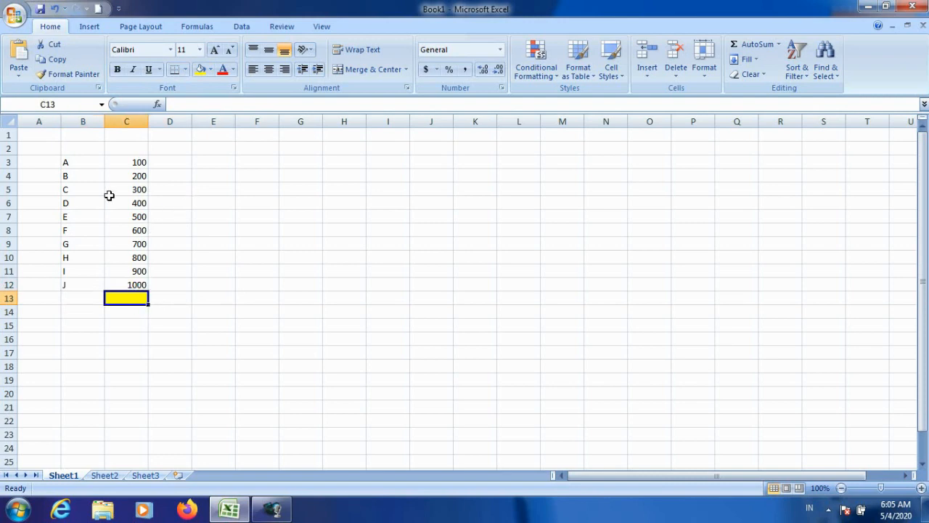
# Step: Enter the formula =SUBTOTAL(1,C3:C12) in the yellow cell C13 to average the numbers above it
pyautogui.write('=')
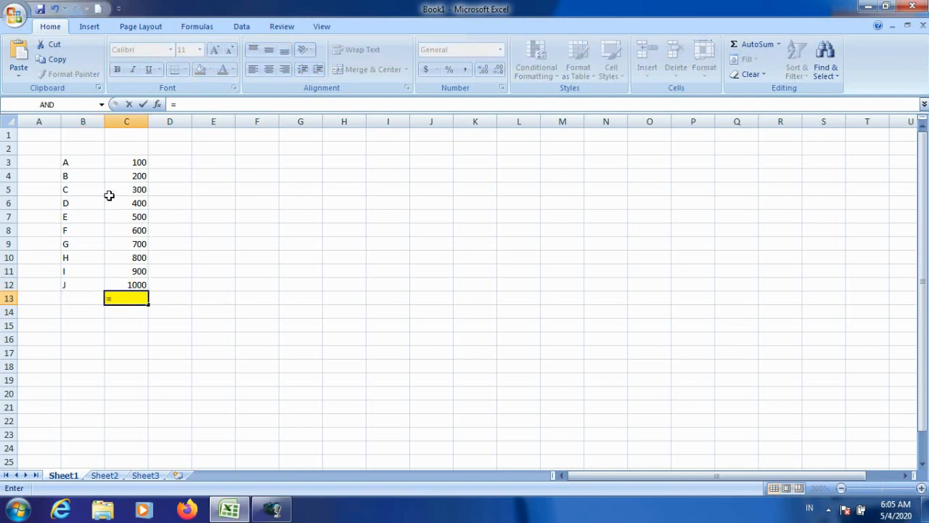
pyautogui.write('SU')
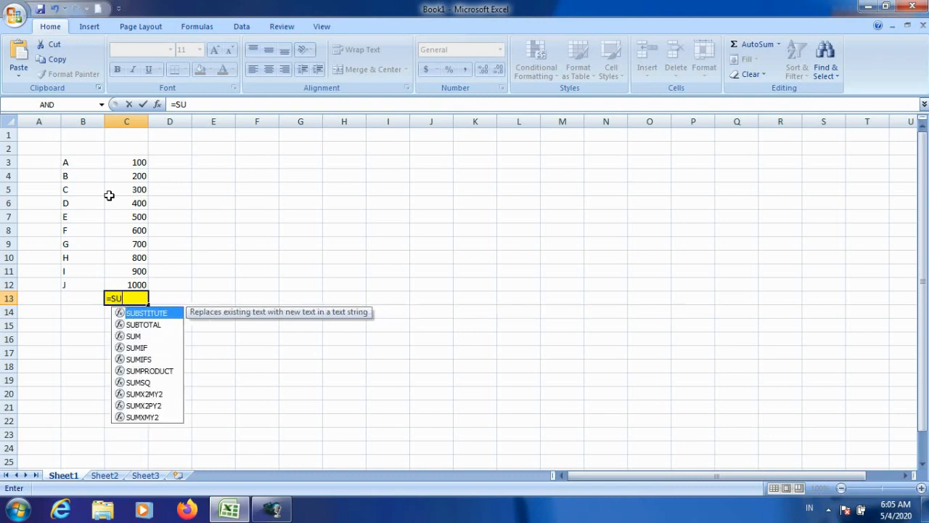
pyautogui.write('NB')
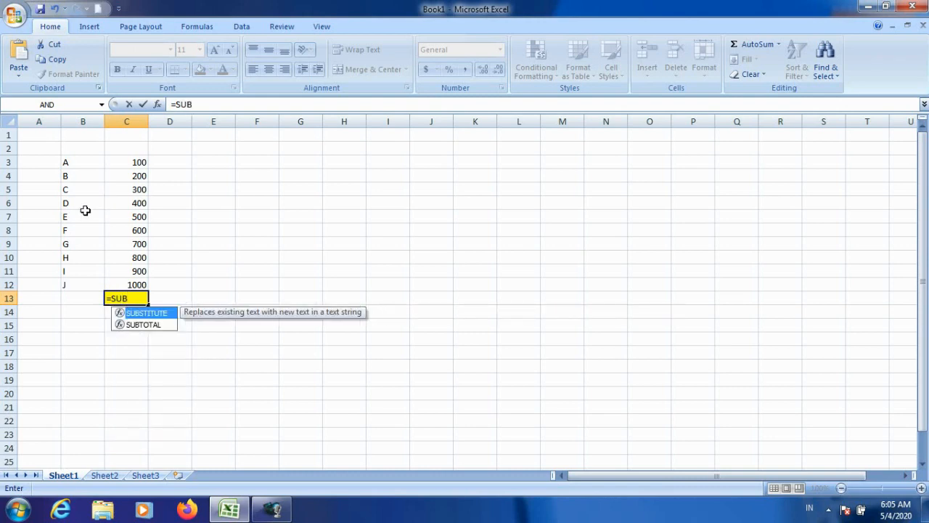
pyautogui.click(143, 325)
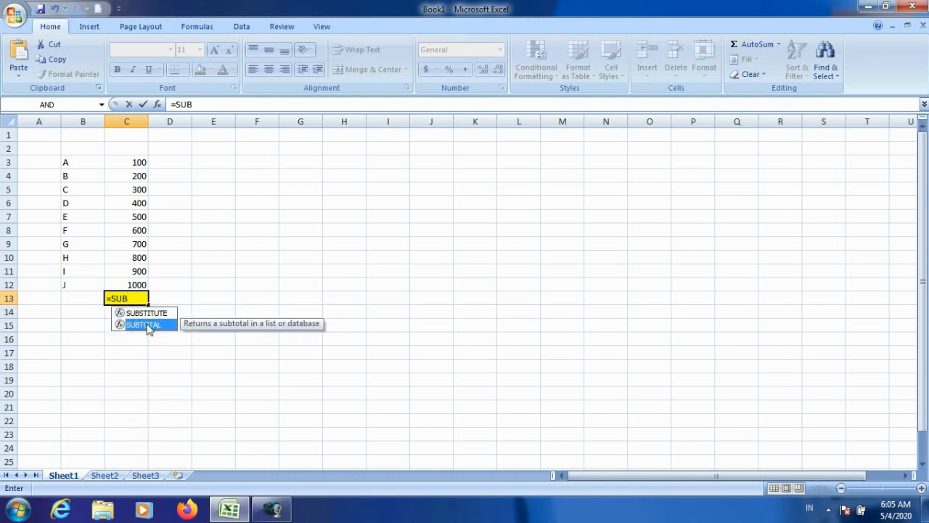
pyautogui.doubleClick(146, 324)
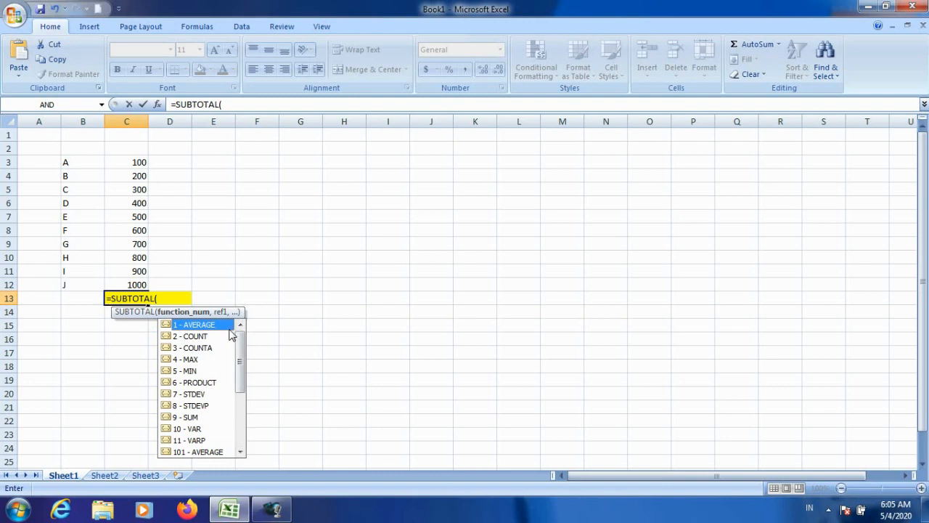
pyautogui.write('1')
pyautogui.write(',')
pyautogui.moveTo(132, 163); pyautogui.dragTo(132, 282)
pyautogui.press('Return')
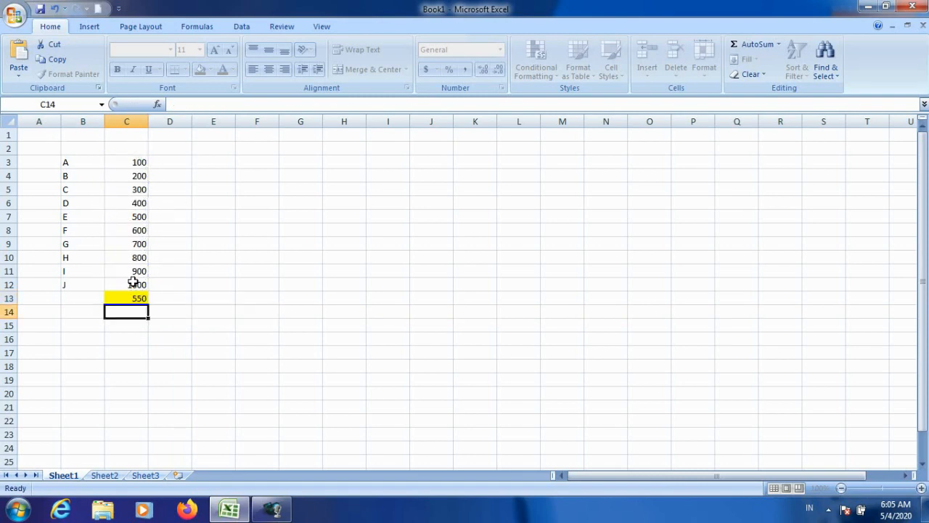
pyautogui.press('Up')
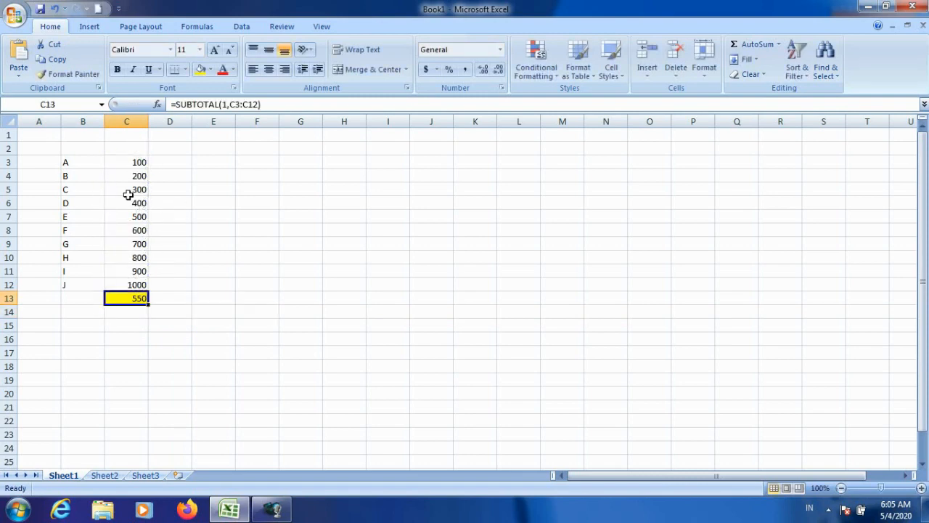
pyautogui.moveTo(129, 159); pyautogui.dragTo(119, 284)
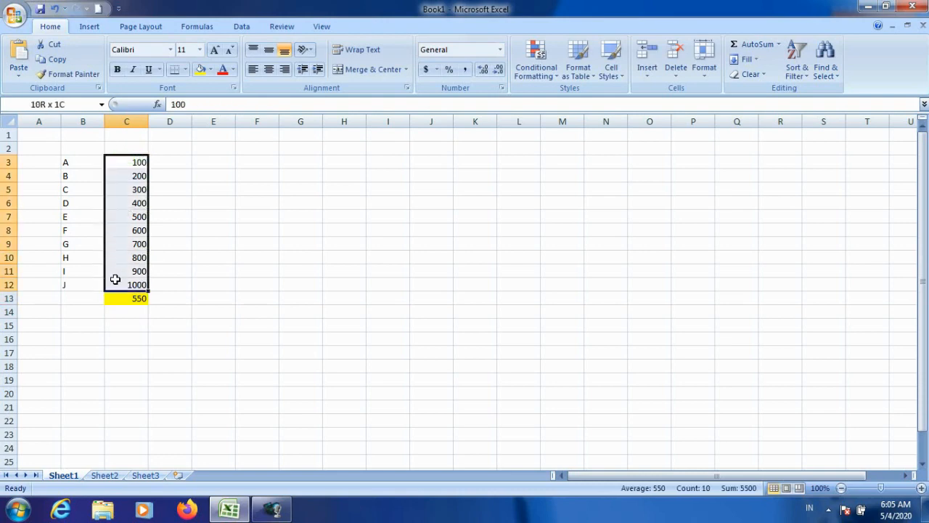
pyautogui.click(185, 297)
pyautogui.click(232, 162)
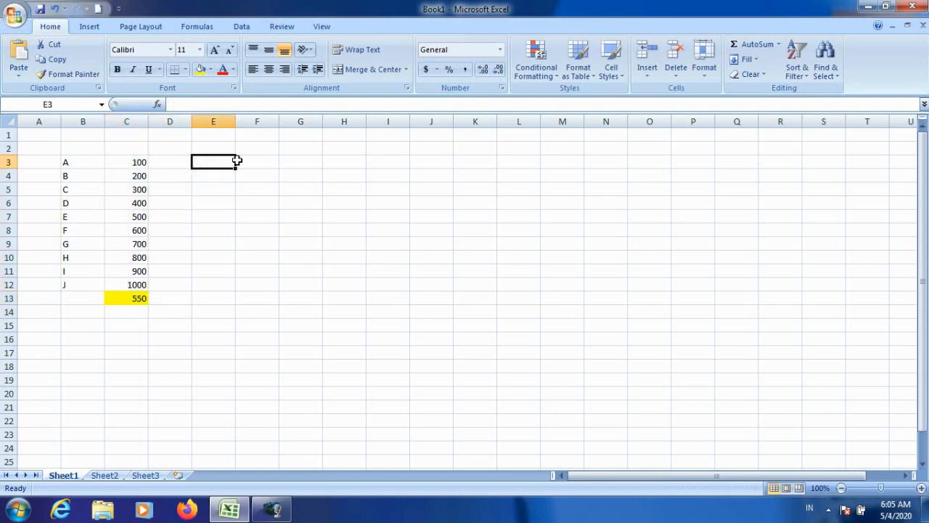
pyautogui.press('Left')
pyautogui.press('Down')
pyautogui.press('Down')
pyautogui.press('Down')
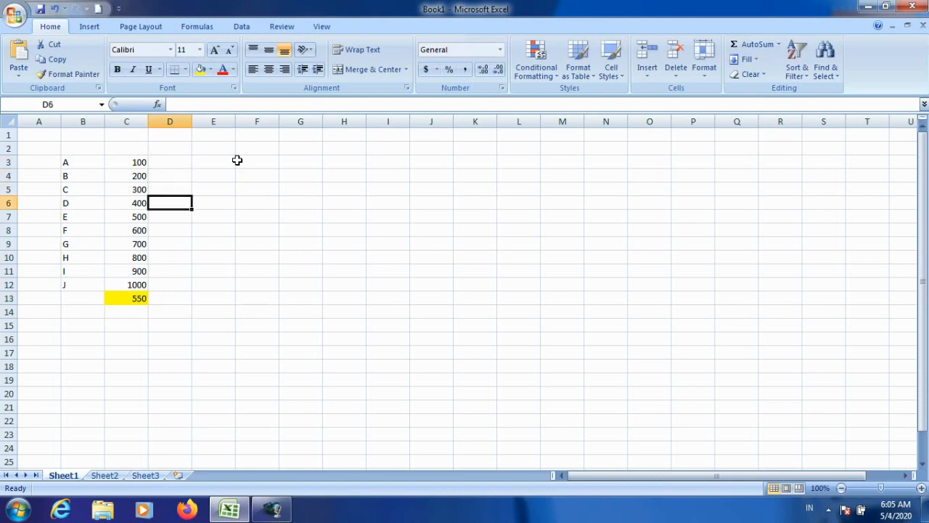
# Step: Copy the numbers in C3:C12 and paste them into column E starting at cell E3
pyautogui.press('Up')
pyautogui.press('Up')
pyautogui.press('Up')
pyautogui.press('Left')
pyautogui.hotkey('shift', 'Down')
pyautogui.hotkey('shift', 'Down')
pyautogui.hotkey('shift', 'Down')
pyautogui.hotkey('shift', 'Down')
pyautogui.hotkey('shift', 'Down')
pyautogui.hotkey('shift', 'Down')
pyautogui.hotkey('shift', 'Down')
pyautogui.hotkey('shift', 'Down')
pyautogui.hotkey('shift', 'Down')
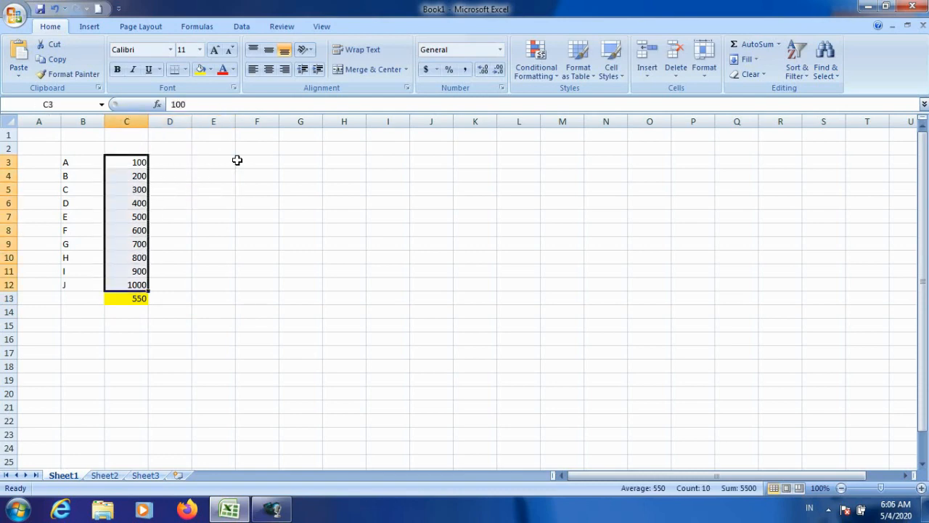
pyautogui.hotkey('ctrl', 'c')
pyautogui.click(237, 160)
pyautogui.hotkey('ctrl', 'v')
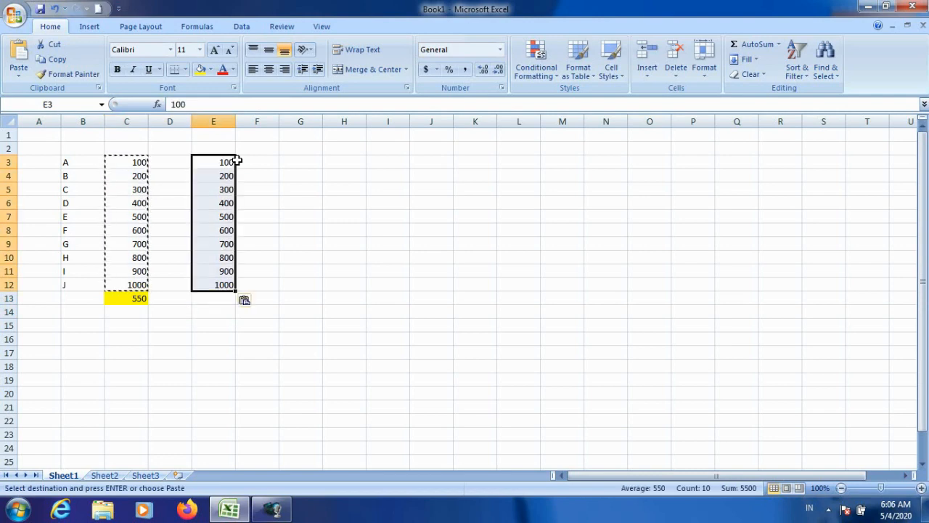
# Step: Fill the empty cell E13 below the copied numbers with blue
pyautogui.click(234, 296)
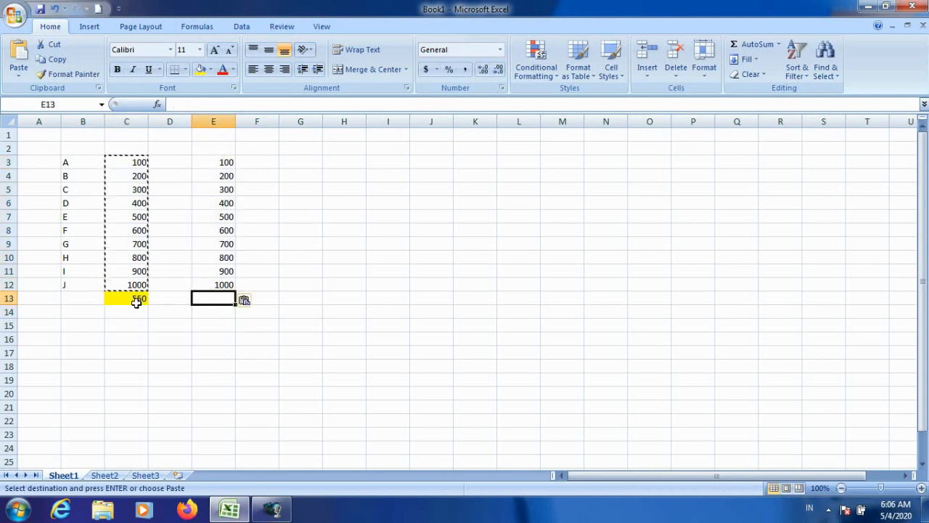
pyautogui.click(209, 68)
pyautogui.click(269, 171)
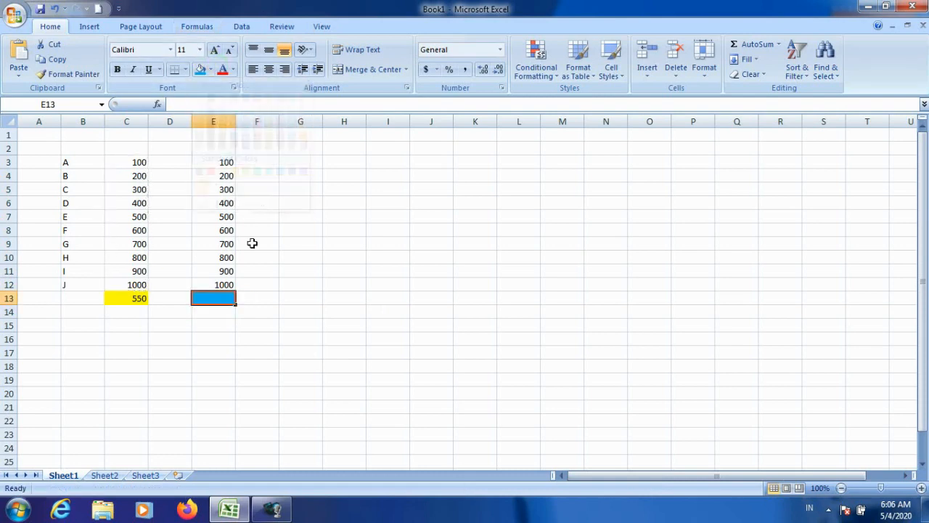
# Step: Enter the formula =SUM(E3:E12) in the blue cell E13
pyautogui.write('=SUM(')
pyautogui.press('Up')
pyautogui.press('Up')
pyautogui.press('Up')
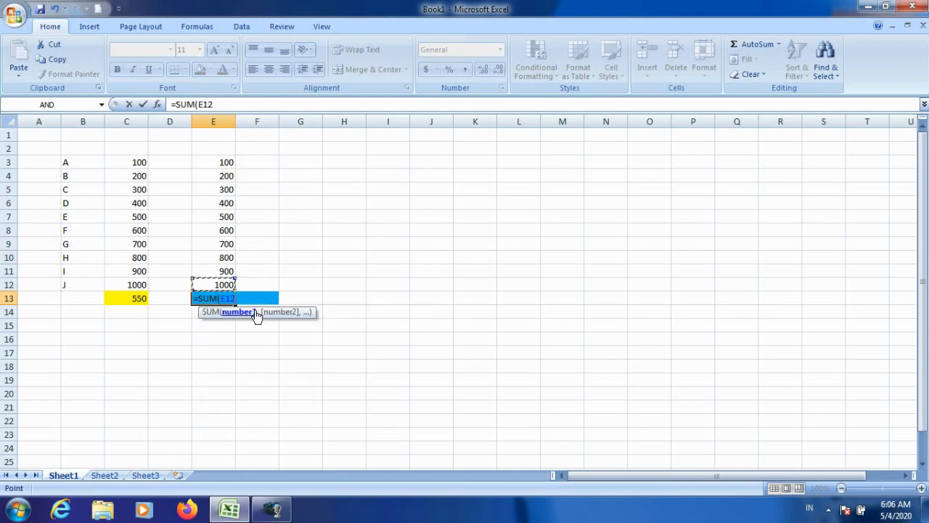
pyautogui.press('Up')
pyautogui.press('Up')
pyautogui.press('Up')
pyautogui.press('Up')
pyautogui.press('Up')
pyautogui.press('Up')
pyautogui.press('Up')
pyautogui.hotkey('shift', 'Down')
pyautogui.hotkey('shift', 'Down')
pyautogui.hotkey('shift', 'Down')
pyautogui.hotkey('shift', 'Down')
pyautogui.hotkey('shift', 'Down')
pyautogui.hotkey('shift', 'Down')
pyautogui.hotkey('shift', 'Down')
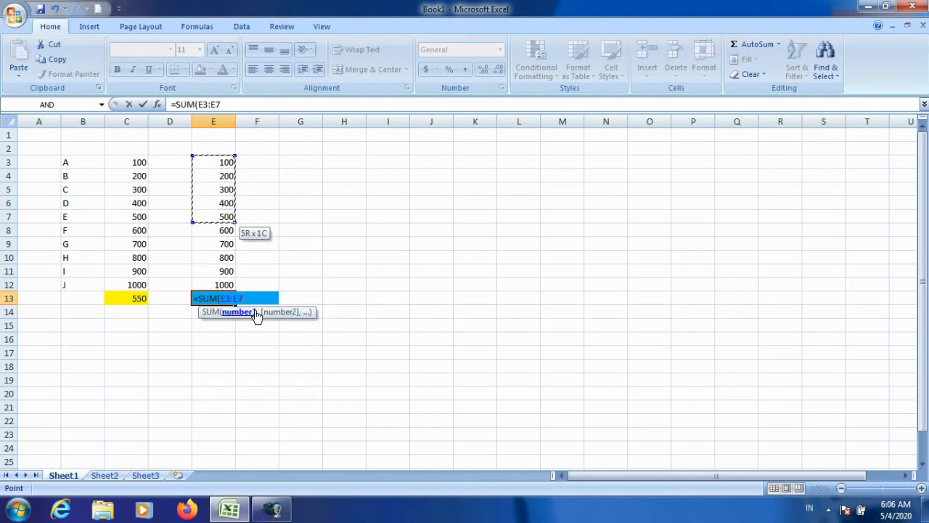
pyautogui.hotkey('shift', 'Down')
pyautogui.hotkey('shift', 'Down')
pyautogui.press('Return')
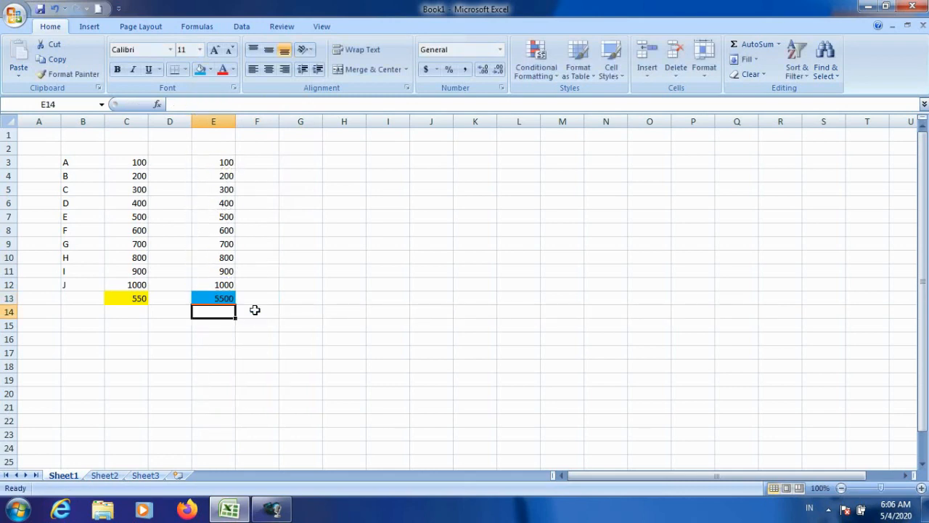
pyautogui.press('Up')
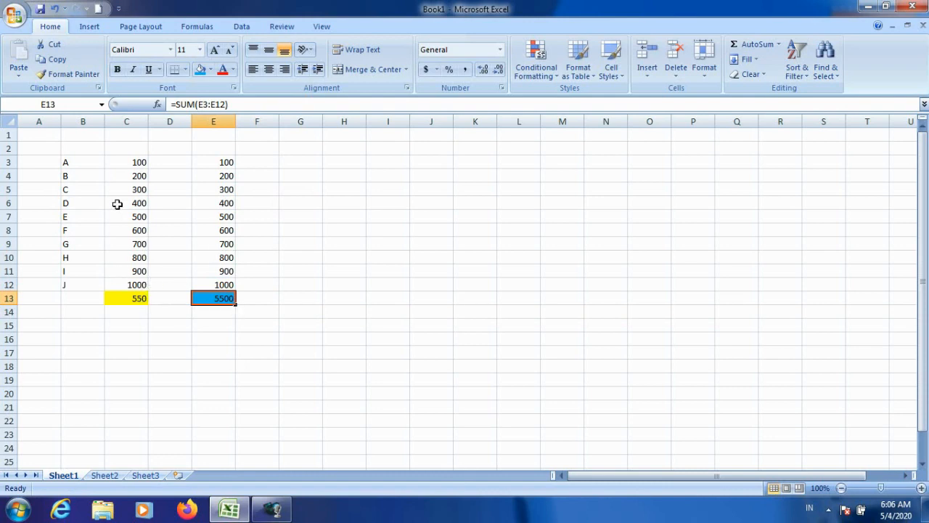
# Step: Apply the comma-style number format with thousands separators to columns C through E
pyautogui.moveTo(130, 121); pyautogui.dragTo(212, 122)
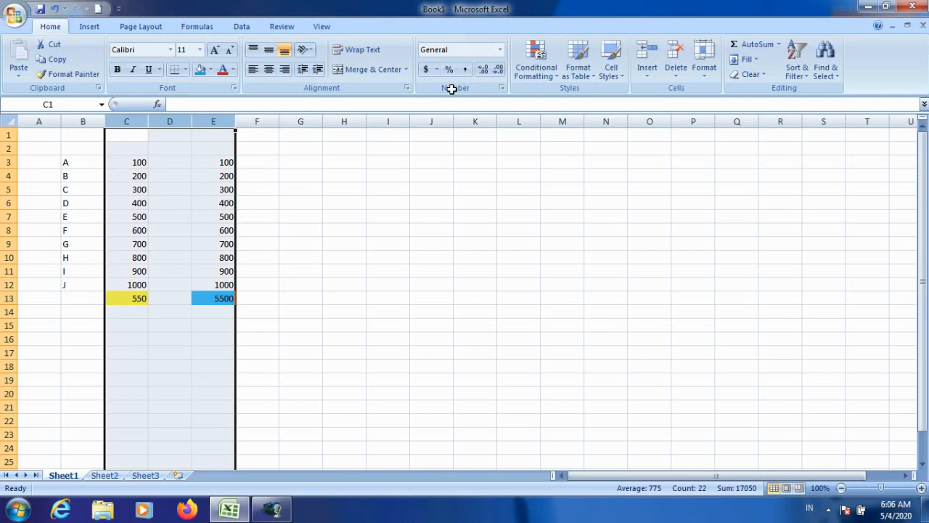
pyautogui.click(464, 68)
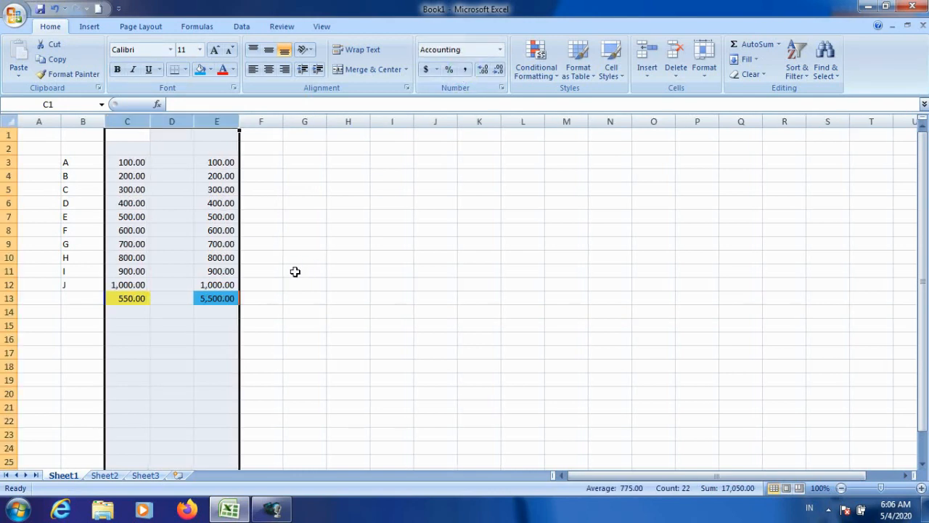
pyautogui.click(294, 271)
pyautogui.click(231, 297)
pyautogui.click(143, 298)
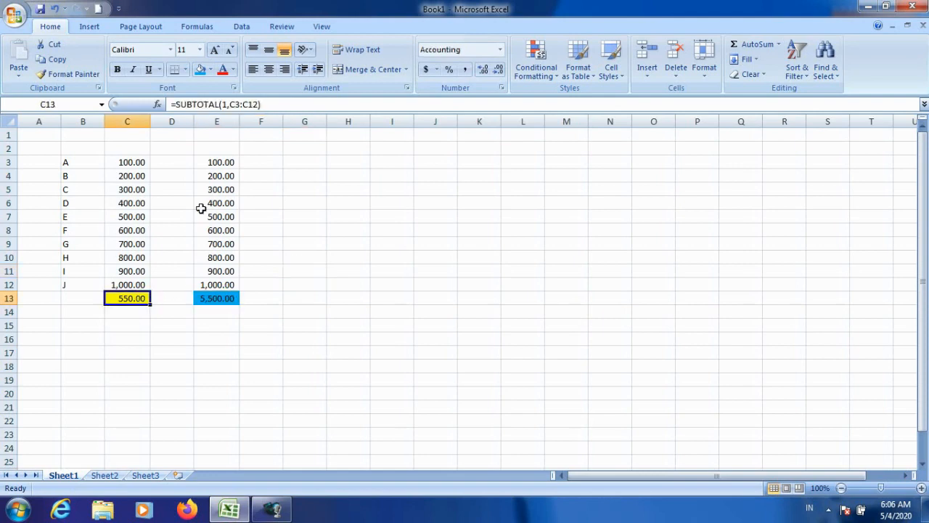
# Step: Reduce the numbers in columns C through E to no decimal places
pyautogui.moveTo(141, 121); pyautogui.dragTo(216, 121)
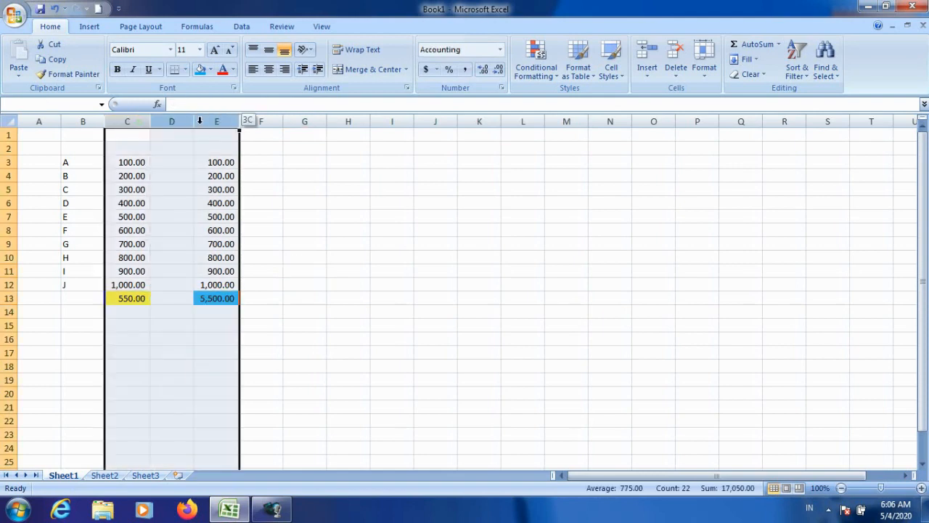
pyautogui.click(498, 72)
pyautogui.click(499, 71)
pyautogui.click(460, 191)
pyautogui.click(238, 268)
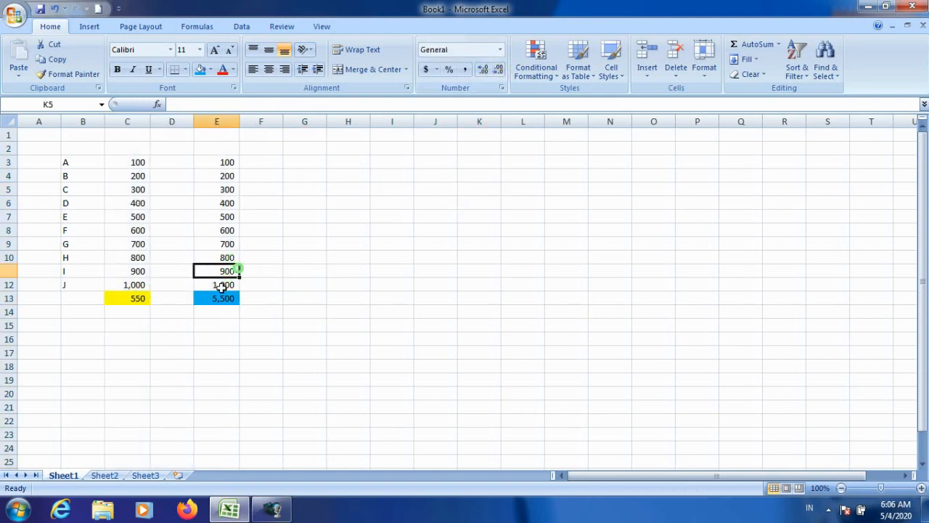
pyautogui.click(176, 310)
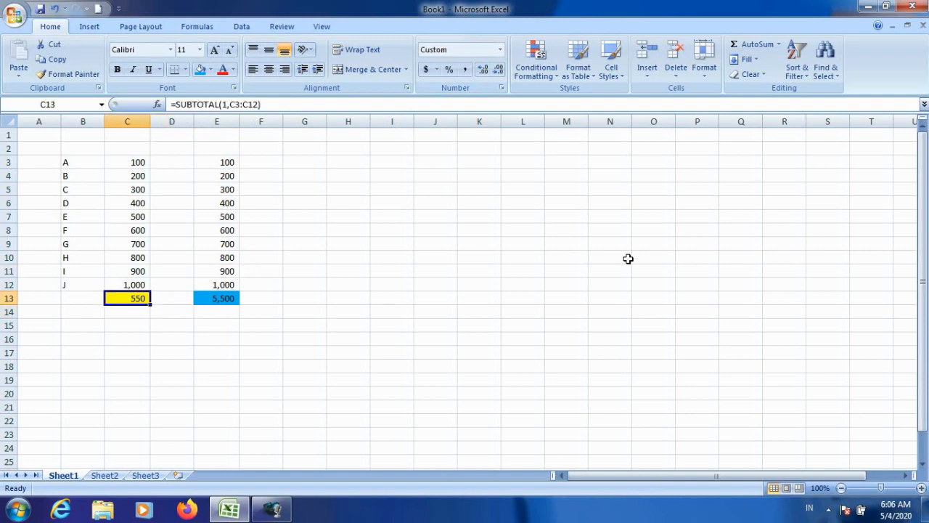
# Step: Enter the label SUB,aVARAGE in cell B13 beside the yellow subtotal
pyautogui.press('Left')
pyautogui.write('SUB')
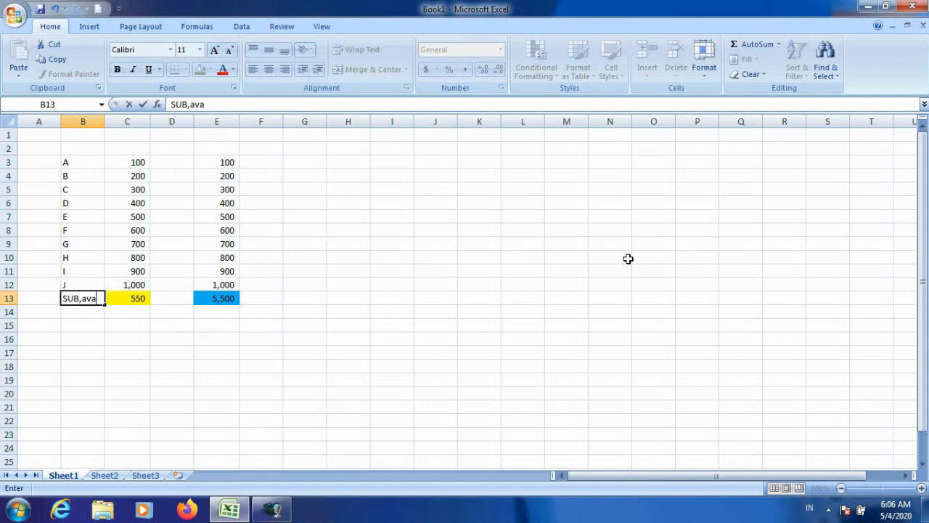
pyautogui.write(',aVARAGE')
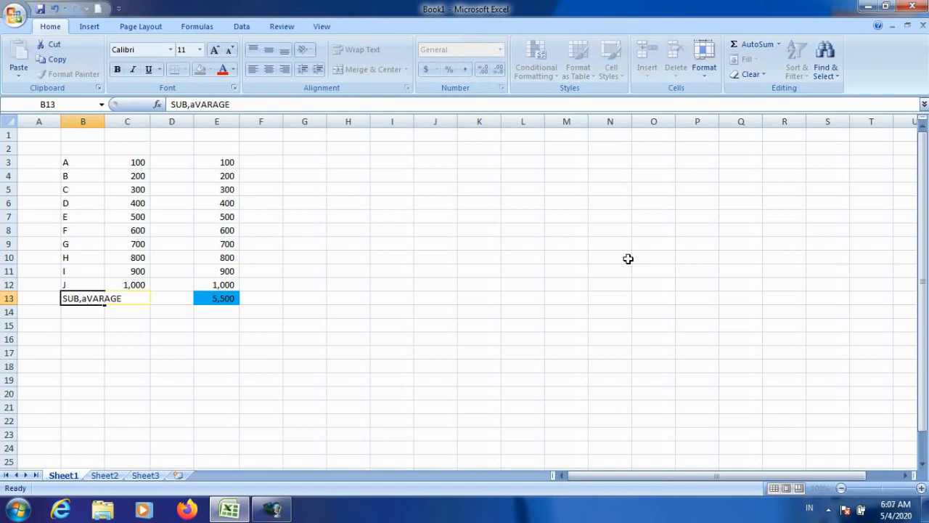
pyautogui.press('Return')
# Step: Widen column B to fit its longest label
pyautogui.moveTo(190, 408); pyautogui.dragTo(182, 400)
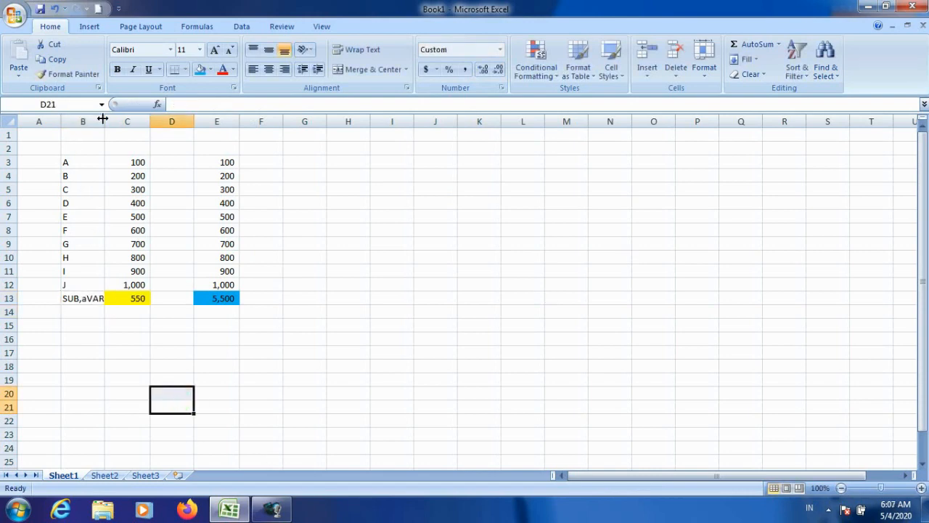
pyautogui.moveTo(104, 119); pyautogui.dragTo(107, 119)
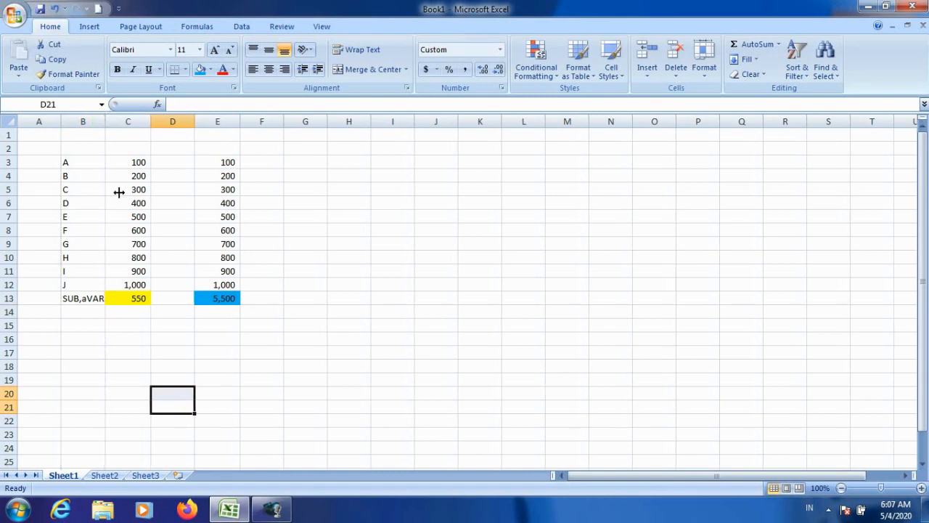
pyautogui.doubleClick(105, 121)
pyautogui.click(93, 121)
pyautogui.click(106, 203)
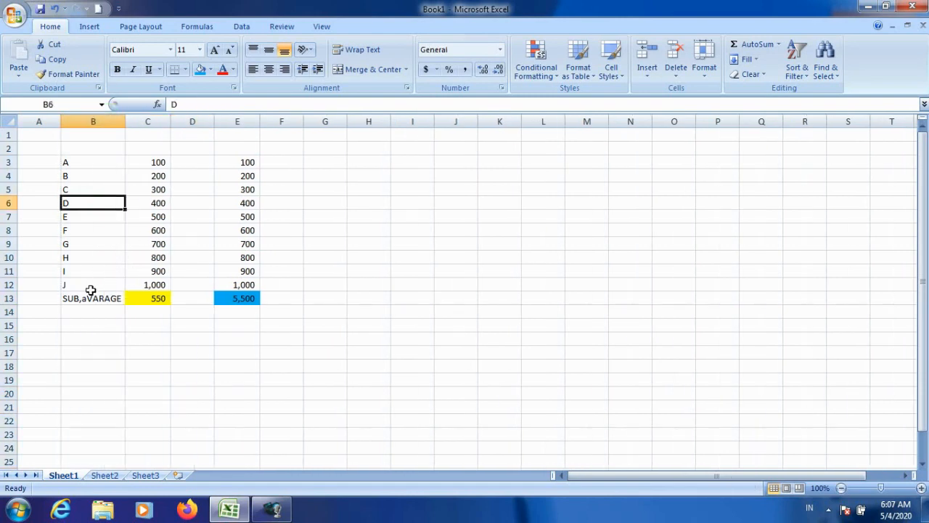
# Step: Correct the label in cell B13 to SUB,AVARAGE with a capital A
pyautogui.click(95, 297)
pyautogui.click(195, 103)
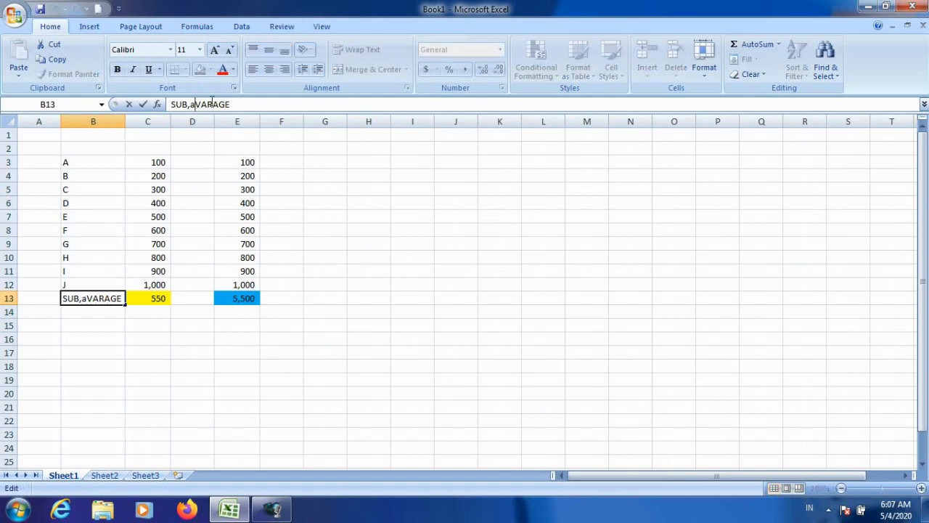
pyautogui.press('BackSpace')
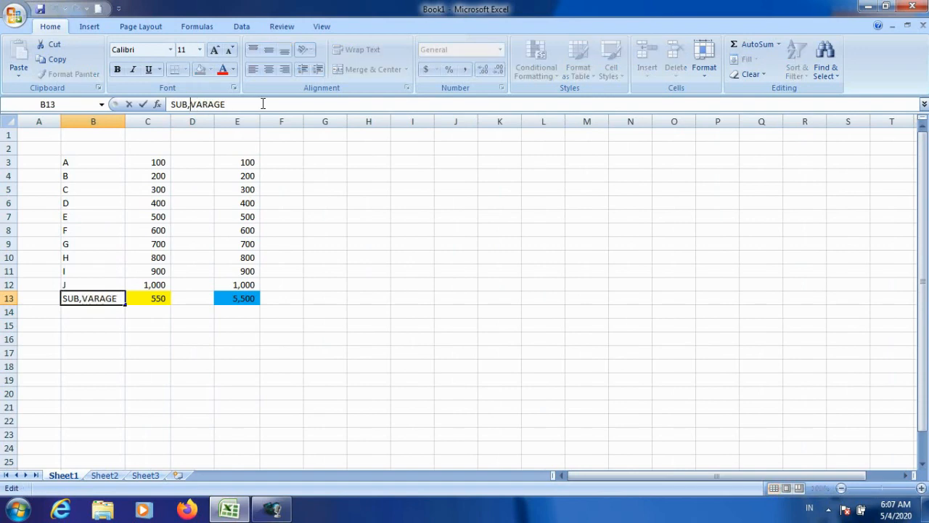
pyautogui.write('a')
pyautogui.press('BackSpace')
pyautogui.write('A')
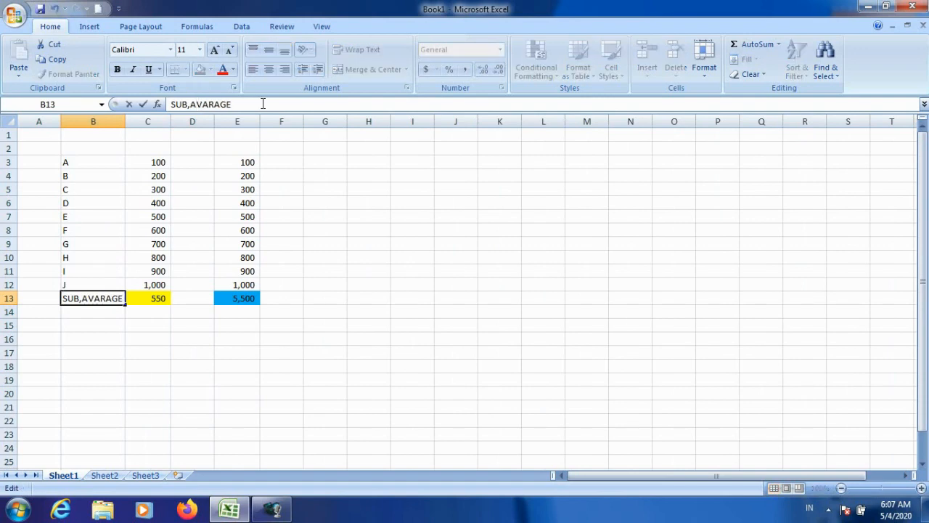
pyautogui.press('Return')
# Step: Insert an empty row between the last list entry in row 12 and the subtotal row
pyautogui.press('Right')
pyautogui.press('Up')
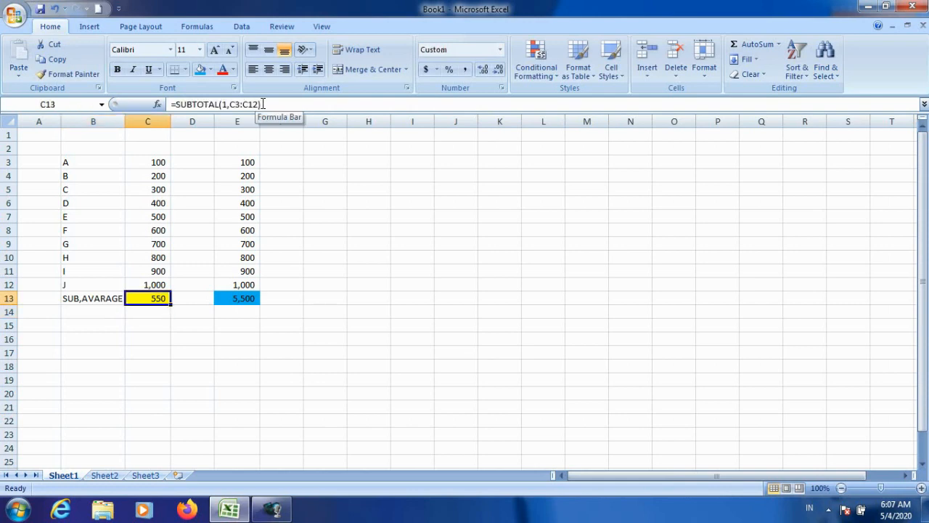
pyautogui.press('Down')
pyautogui.press('Up')
pyautogui.hotkey('alt', 'i')
pyautogui.press('r')
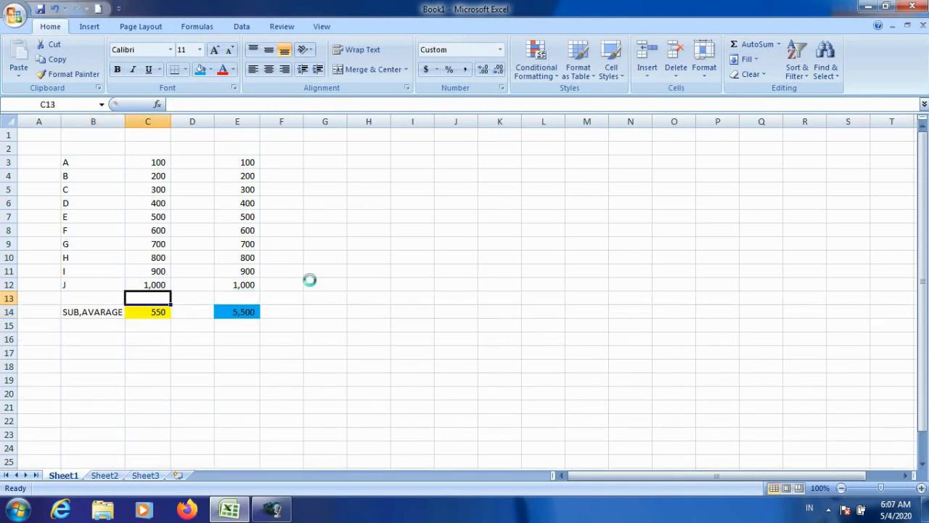
pyautogui.click(111, 331)
pyautogui.click(156, 332)
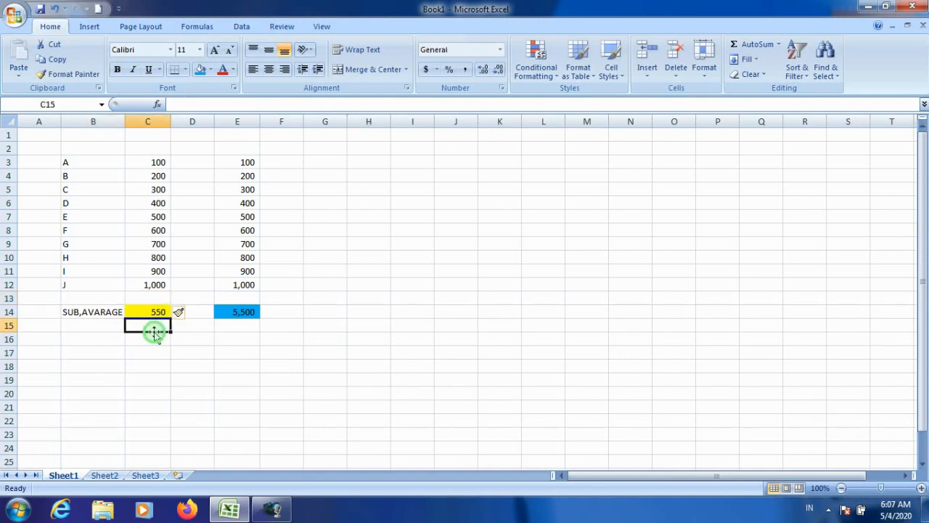
pyautogui.click(166, 332)
pyautogui.click(199, 350)
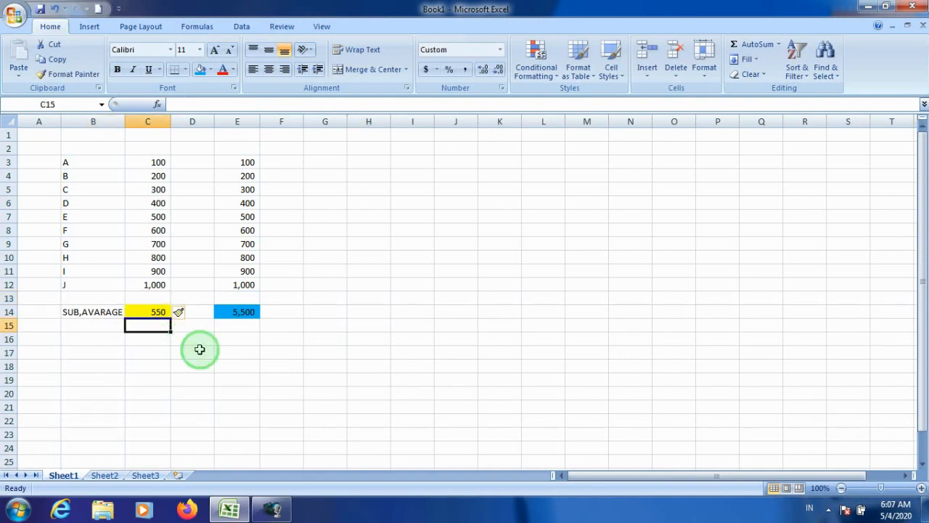
pyautogui.click(193, 255)
pyautogui.click(184, 172)
pyautogui.click(145, 244)
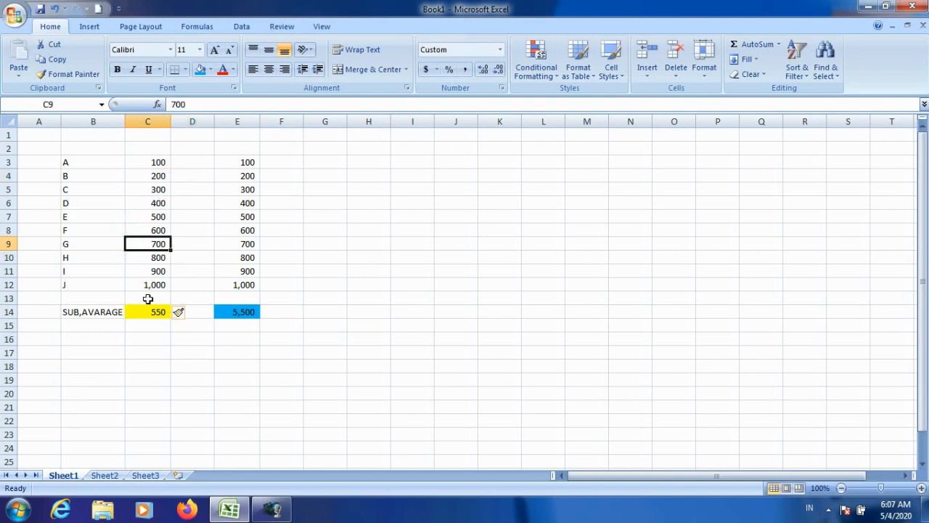
pyautogui.click(149, 298)
pyautogui.click(83, 326)
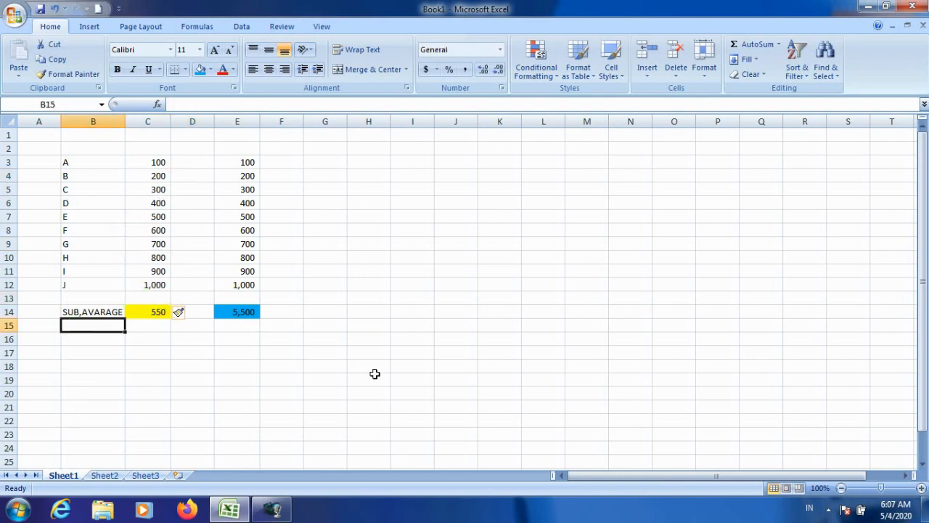
# Step: Fill cell C15, directly below the yellow subtotal, with a light orange colour
pyautogui.click(151, 330)
pyautogui.click(210, 70)
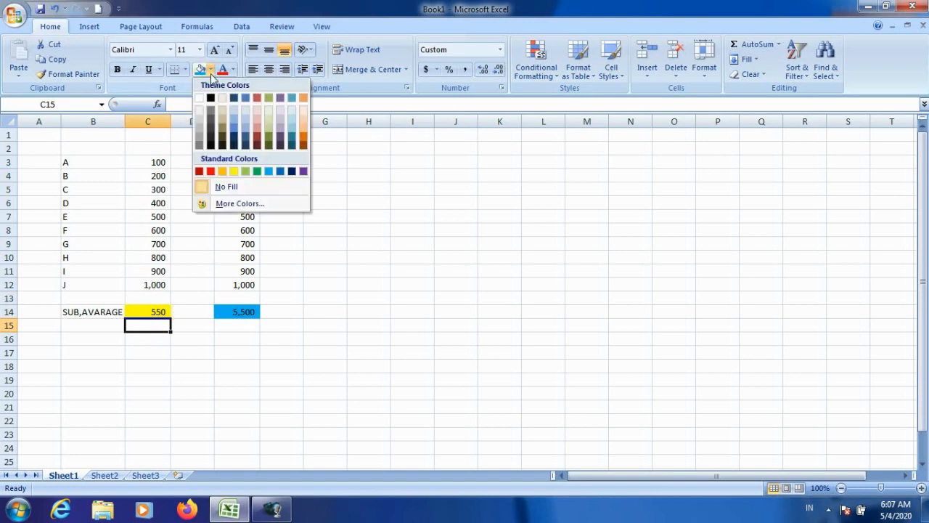
pyautogui.click(304, 131)
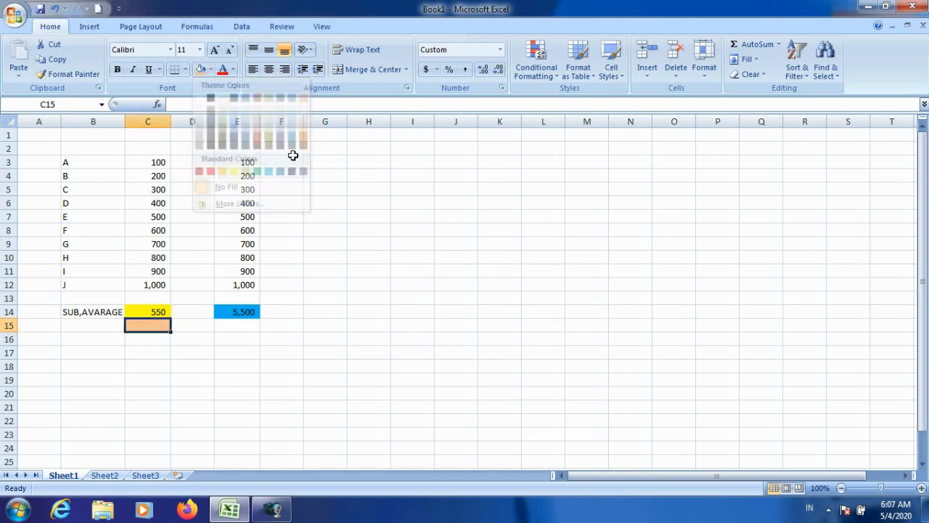
pyautogui.click(169, 390)
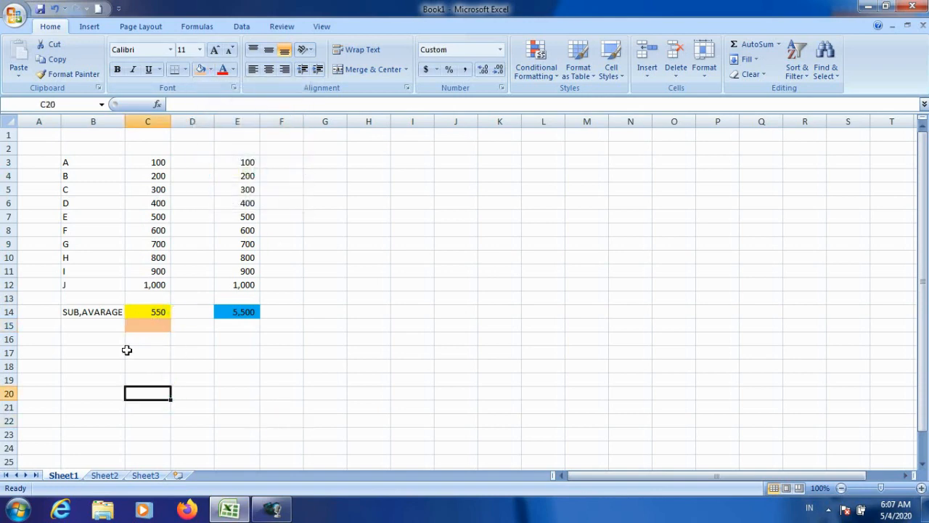
# Step: Enter a SUBTOTAL formula in the orange cell C15 using function 3 (COUNTA) over C3:C12
pyautogui.click(82, 317)
pyautogui.click(167, 329)
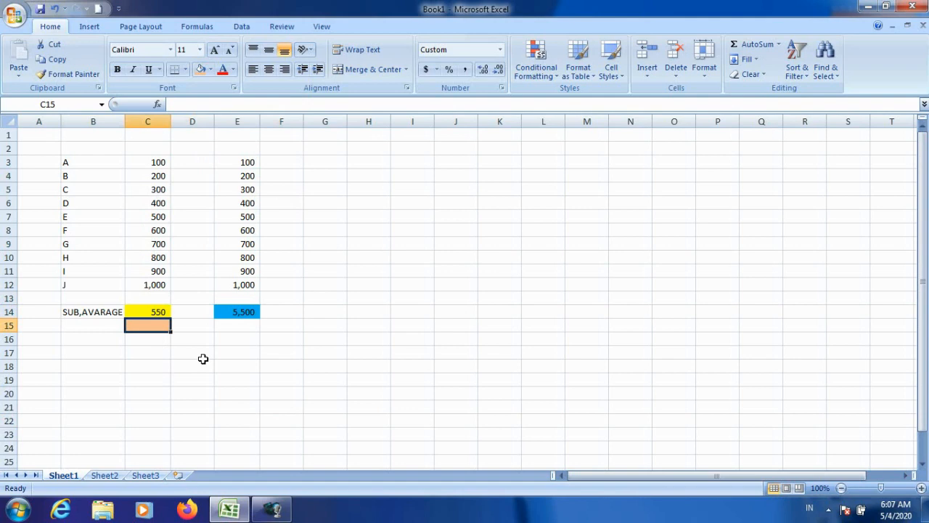
pyautogui.write('=SUB')
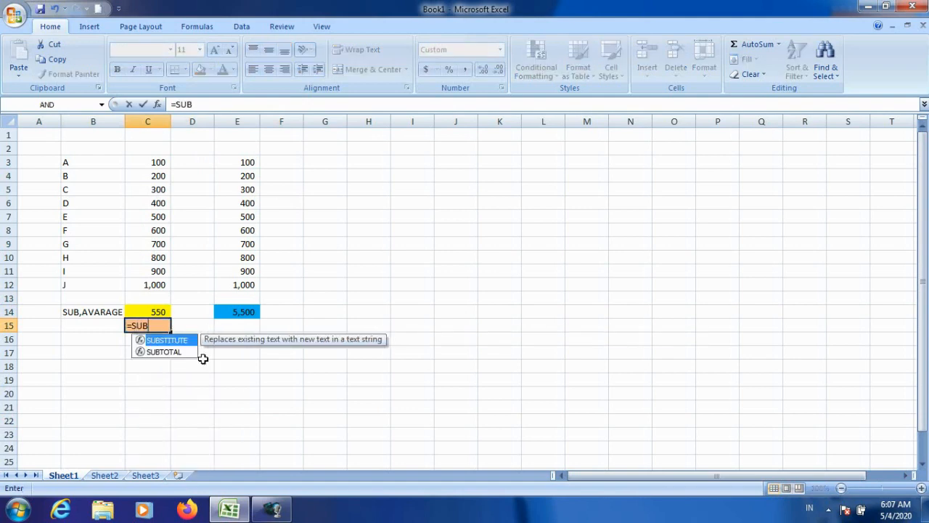
pyautogui.click(165, 353)
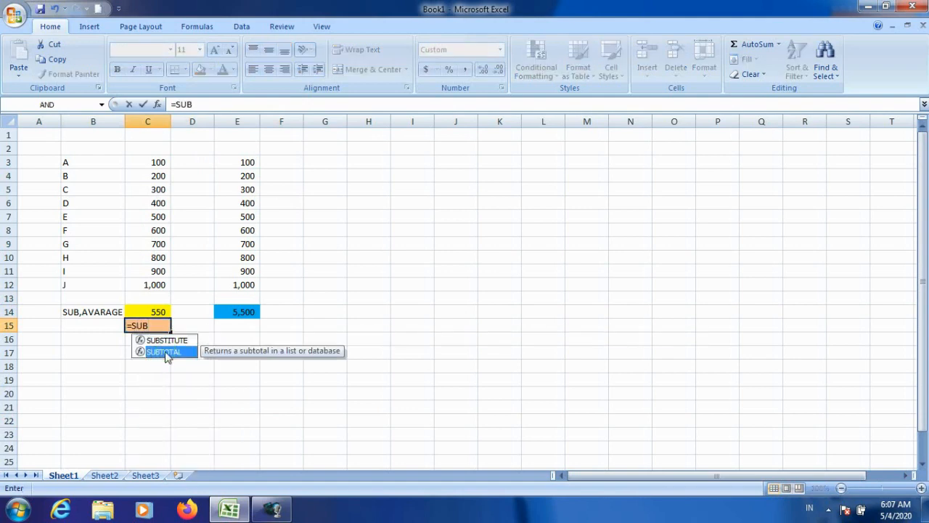
pyautogui.doubleClick(164, 353)
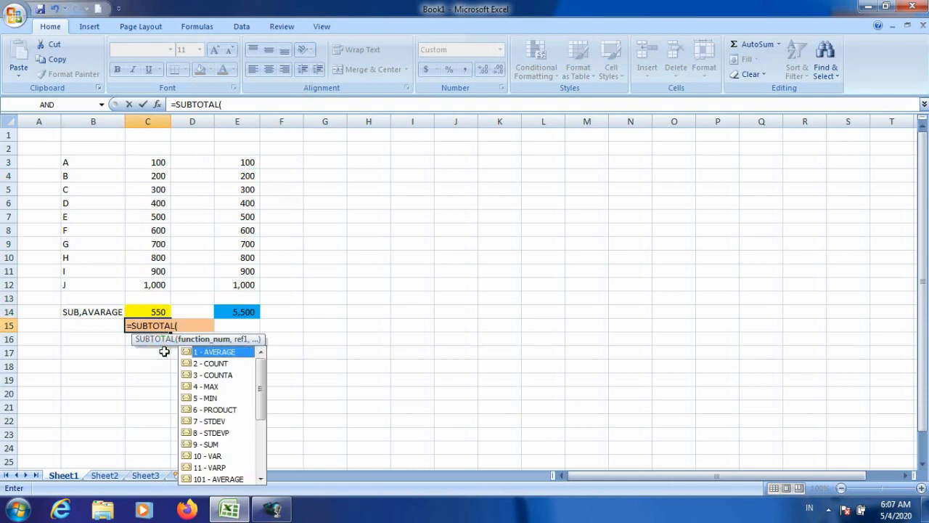
pyautogui.moveTo(263, 380)
pyautogui.mouseDown()
pyautogui.moveTo(261, 424)
pyautogui.moveTo(261, 386)
pyautogui.mouseUp()
pyautogui.click(221, 376)
pyautogui.doubleClick(219, 376)
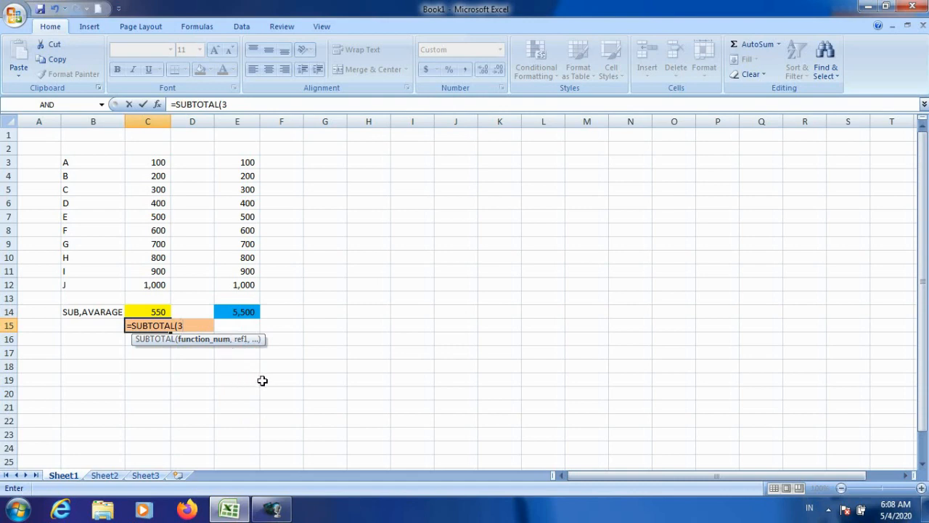
pyautogui.write(',')
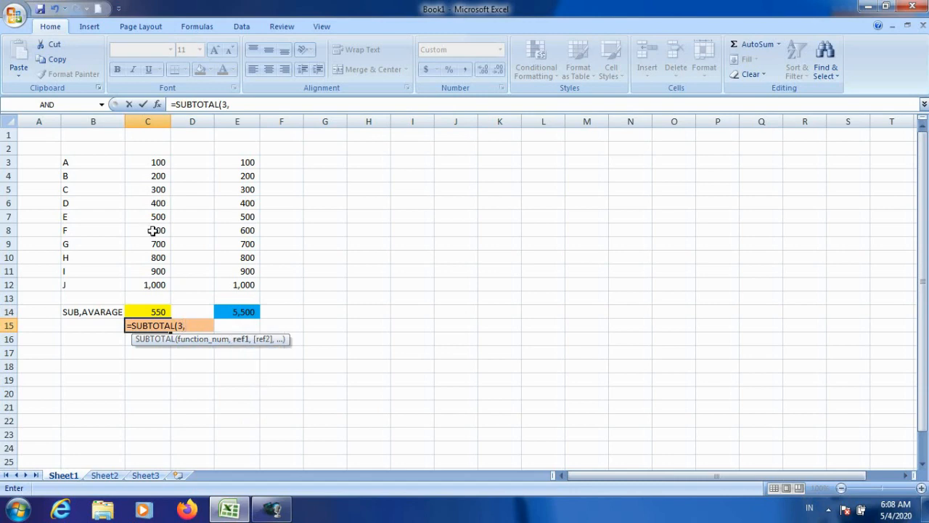
pyautogui.moveTo(150, 161); pyautogui.dragTo(145, 284)
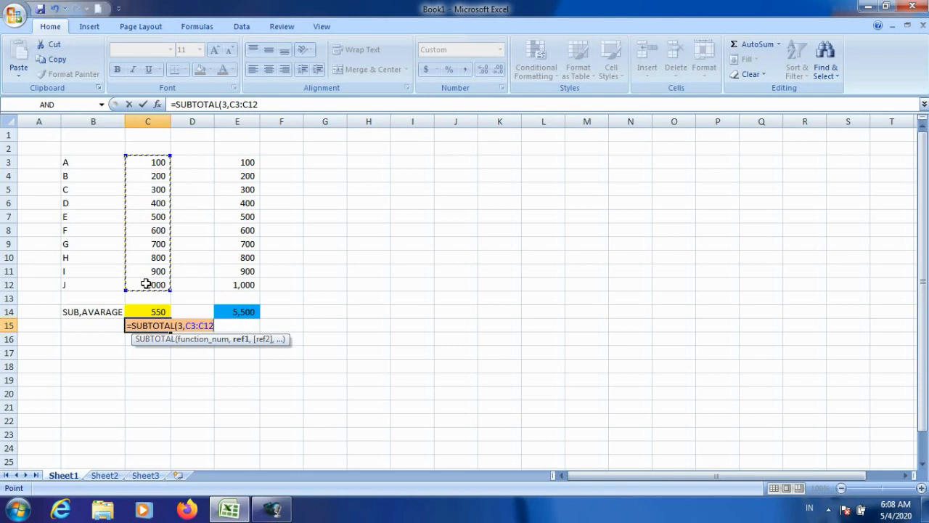
pyautogui.press('Return')
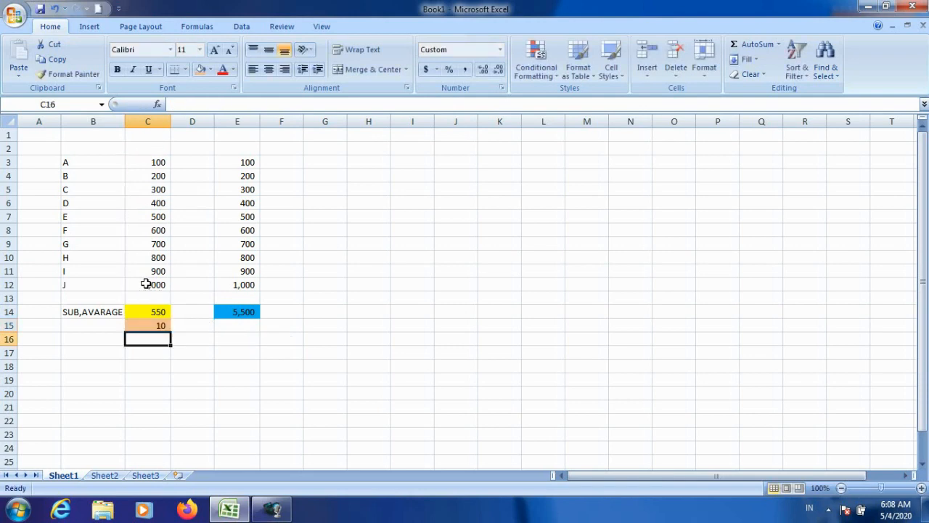
pyautogui.press('Up')
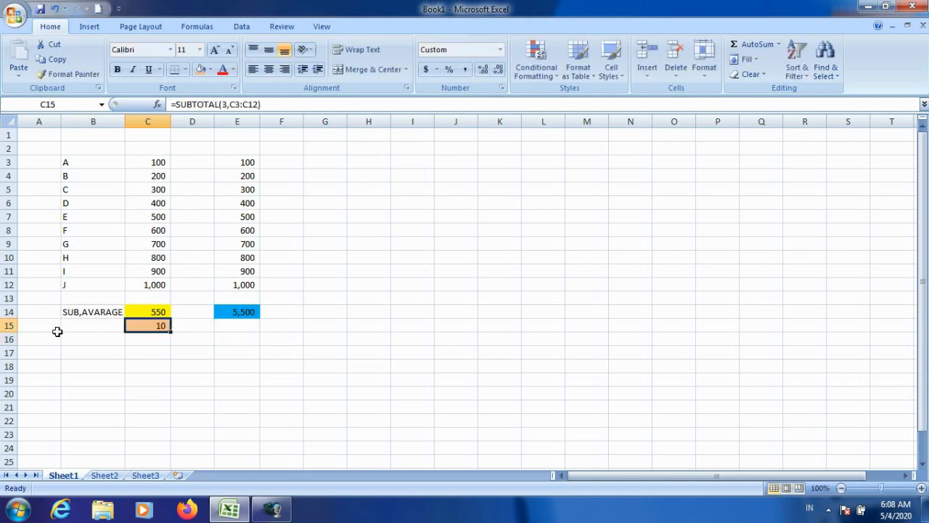
# Step: Enter the label SUB,COUNTA in cell B15 beside the orange cell
pyautogui.click(85, 312)
pyautogui.press('Down')
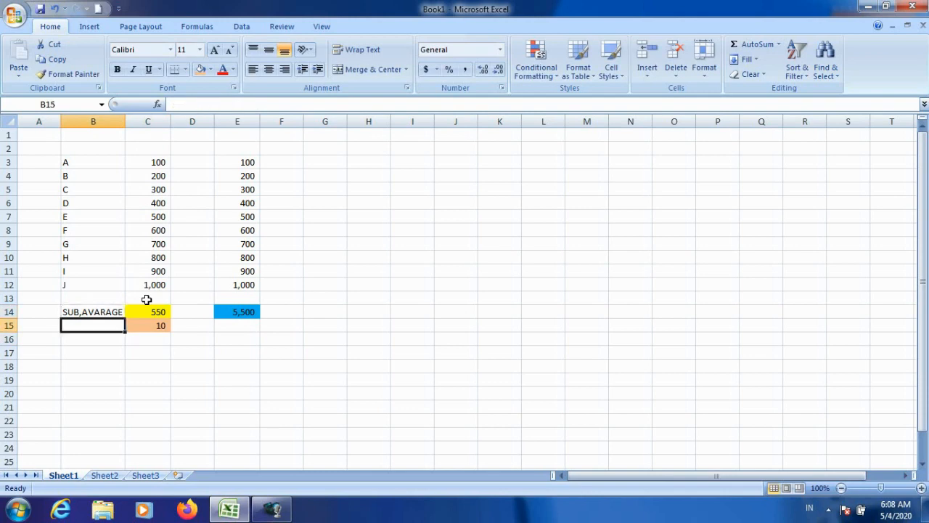
pyautogui.write('SUB,COUNTA')
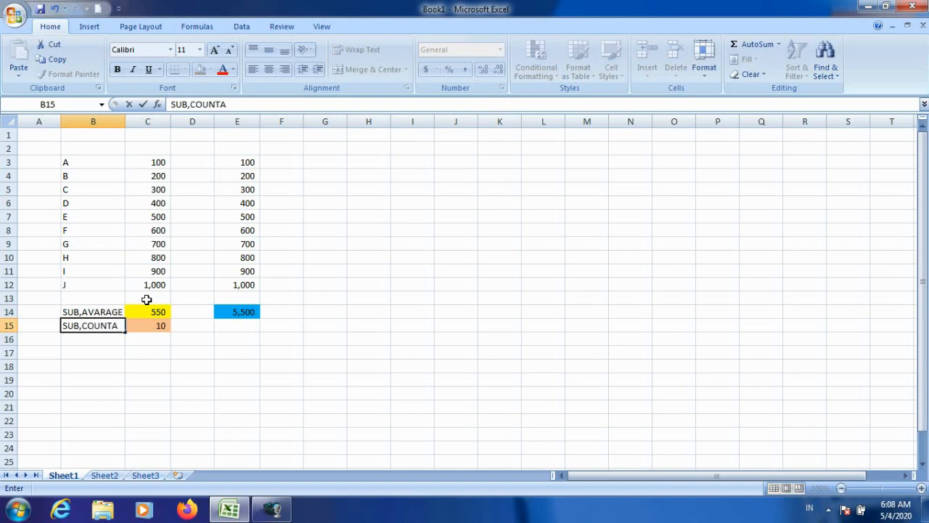
pyautogui.press('Return')
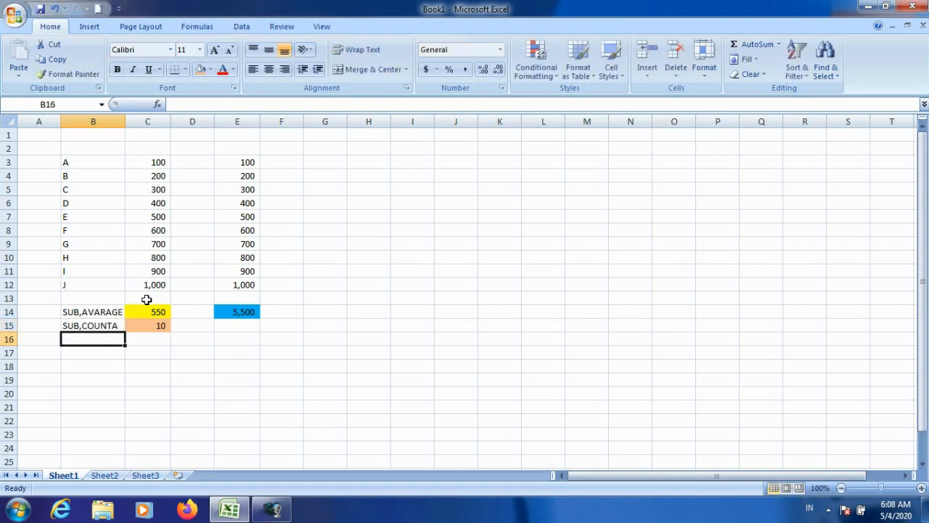
# Step: Fill cell E15, directly below the blue sum cell, with a light aqua colour
pyautogui.press('Up')
pyautogui.press('Up')
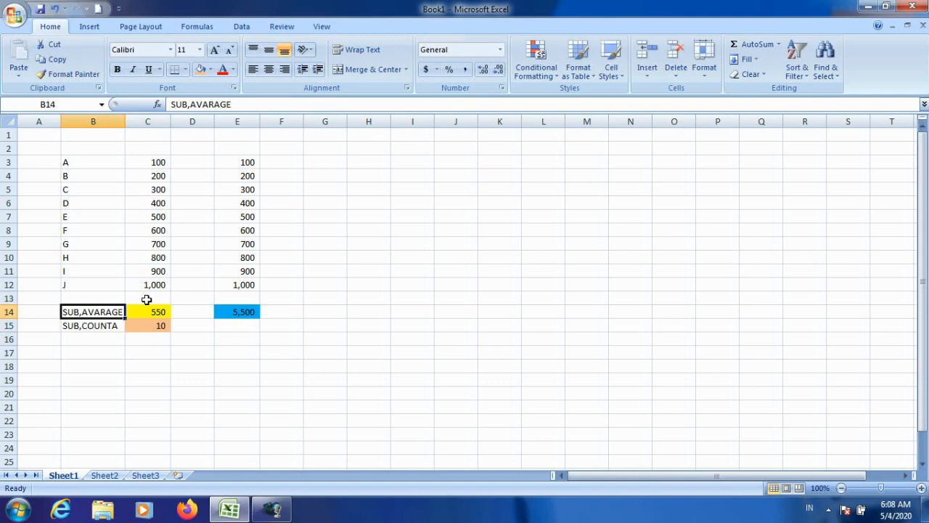
pyautogui.press('Right')
pyautogui.press('Down')
pyautogui.press('Right')
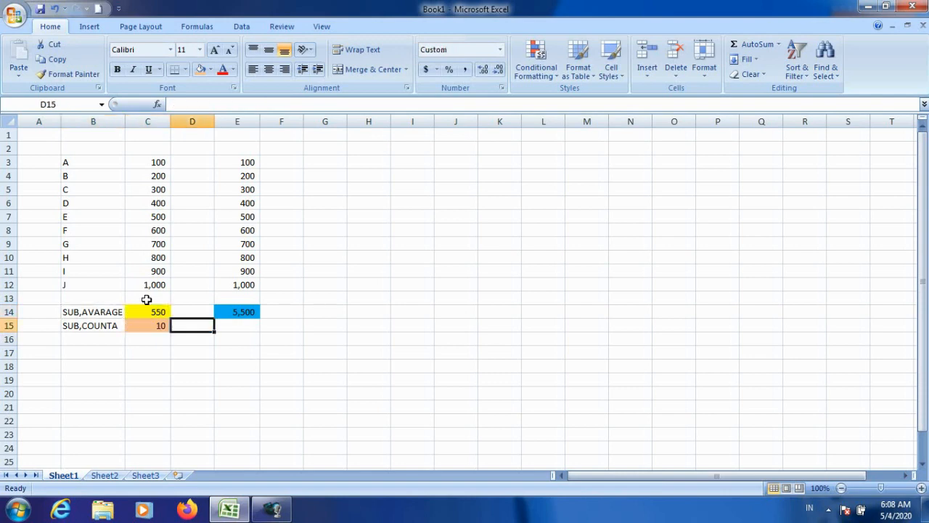
pyautogui.press('Right')
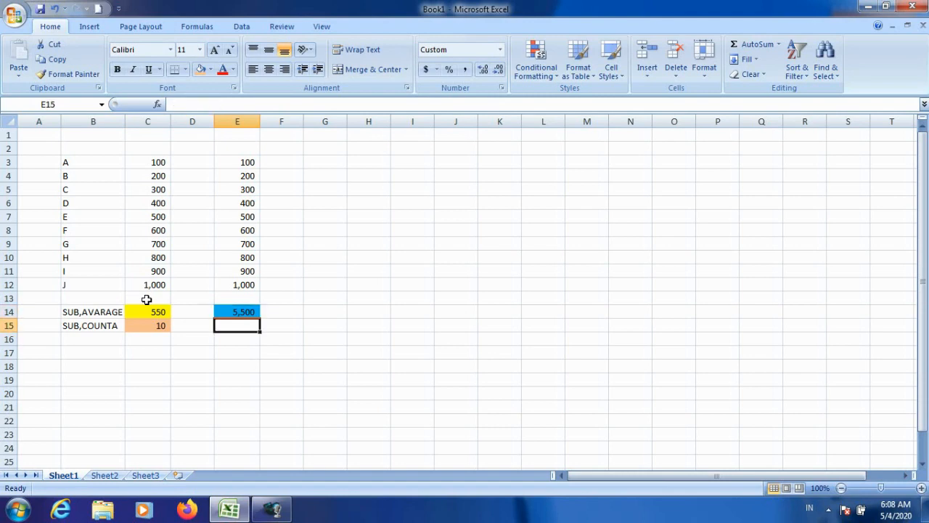
pyautogui.press('Left')
pyautogui.press('Right')
pyautogui.click(209, 69)
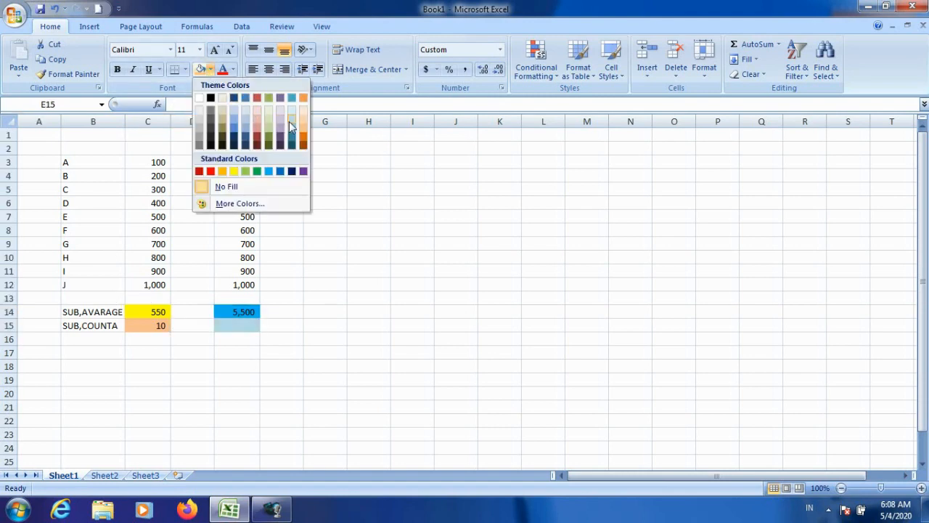
pyautogui.click(329, 322)
pyautogui.click(255, 326)
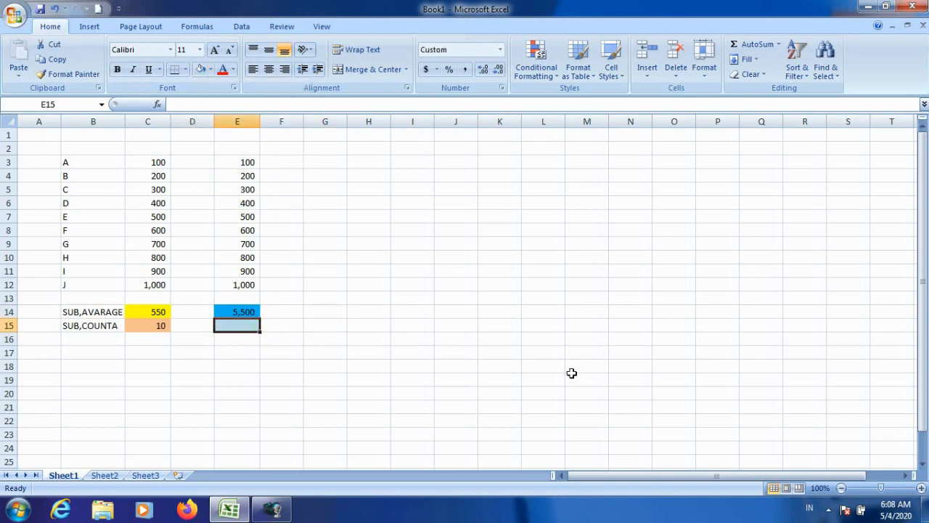
# Step: Enter a COUNTA formula in cell E15 that counts the copied numbers in E3:E12
pyautogui.write('=COUN')
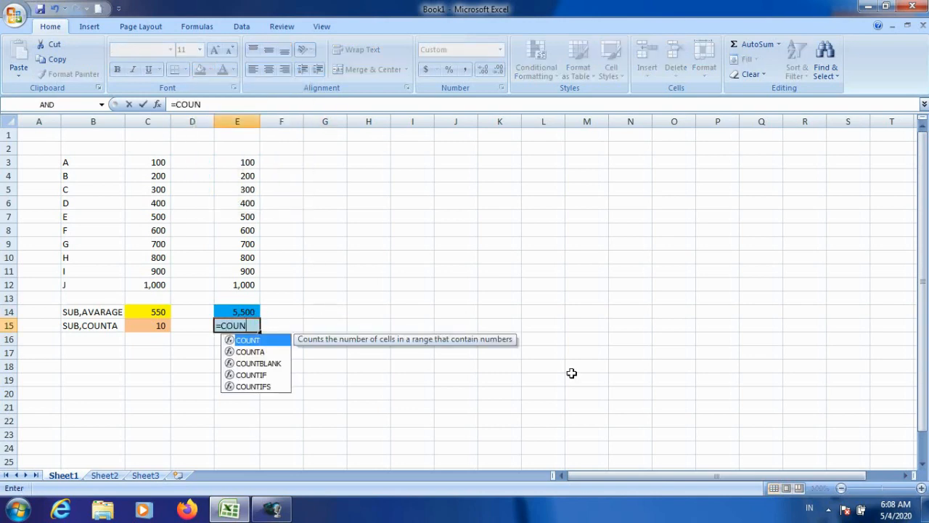
pyautogui.press('Down')
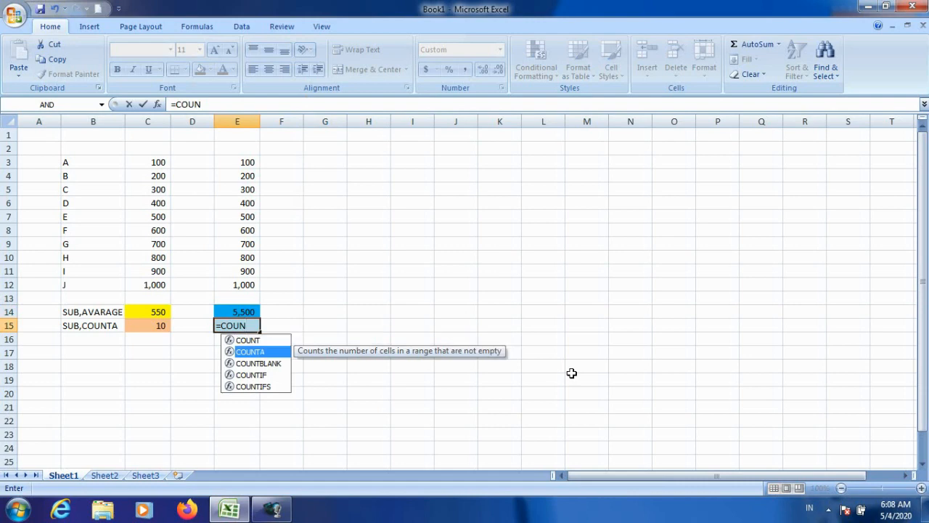
pyautogui.press('Tab')
pyautogui.press('Up')
pyautogui.press('Up')
pyautogui.press('Up')
pyautogui.press('Up')
pyautogui.press('Up')
pyautogui.press('Up')
pyautogui.press('Up')
pyautogui.press('Up')
pyautogui.press('Up')
pyautogui.press('Up')
pyautogui.press('Up')
pyautogui.press('Up')
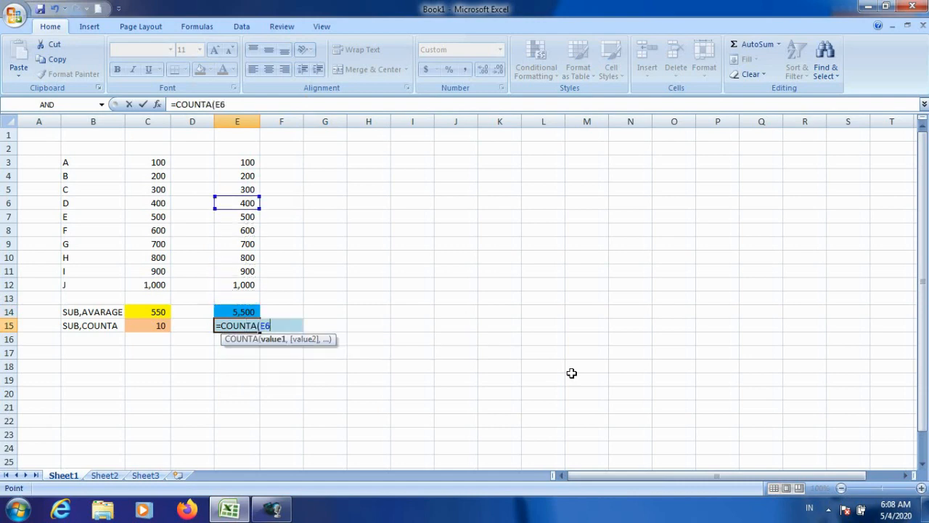
pyautogui.hotkey('shift', 'Down')
pyautogui.hotkey('shift', 'Down')
pyautogui.hotkey('shift', 'Down')
pyautogui.hotkey('shift', 'Down')
pyautogui.hotkey('shift', 'Down')
pyautogui.hotkey('shift', 'Down')
pyautogui.hotkey('shift', 'Down')
pyautogui.hotkey('shift', 'Down')
pyautogui.hotkey('shift', 'Down')
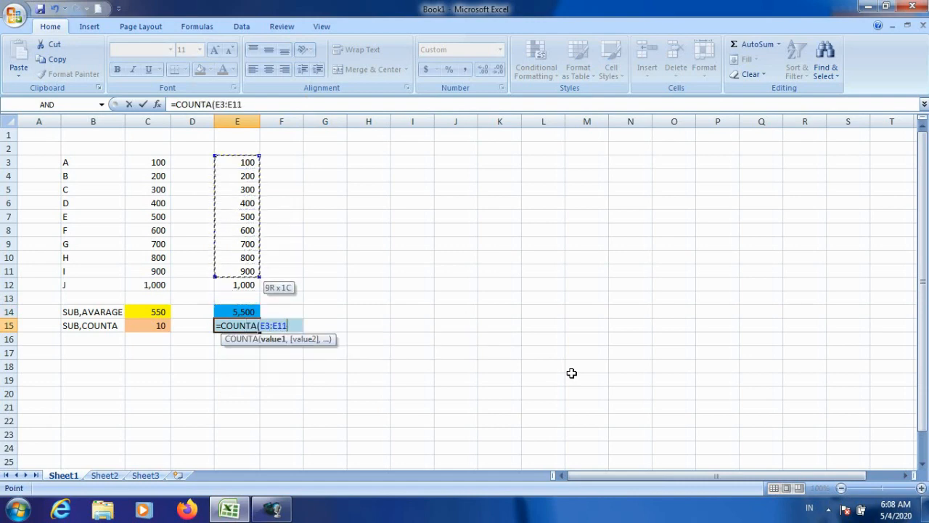
pyautogui.press('Return')
pyautogui.press('Up')
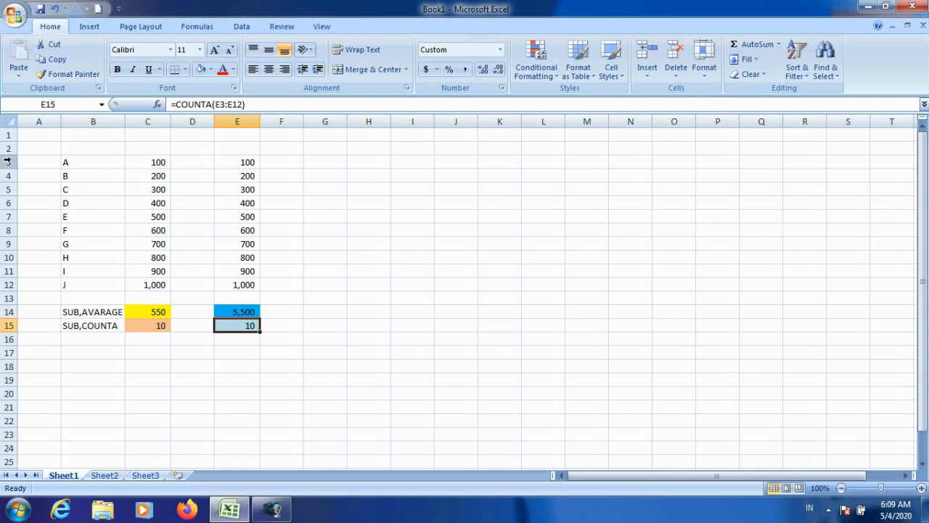
pyautogui.moveTo(9, 148); pyautogui.dragTo(7, 284)
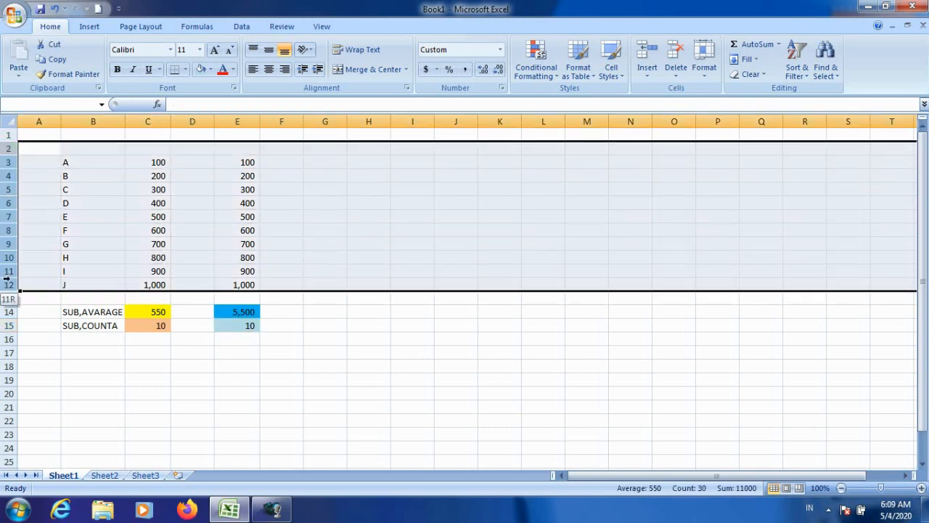
pyautogui.click(239, 27)
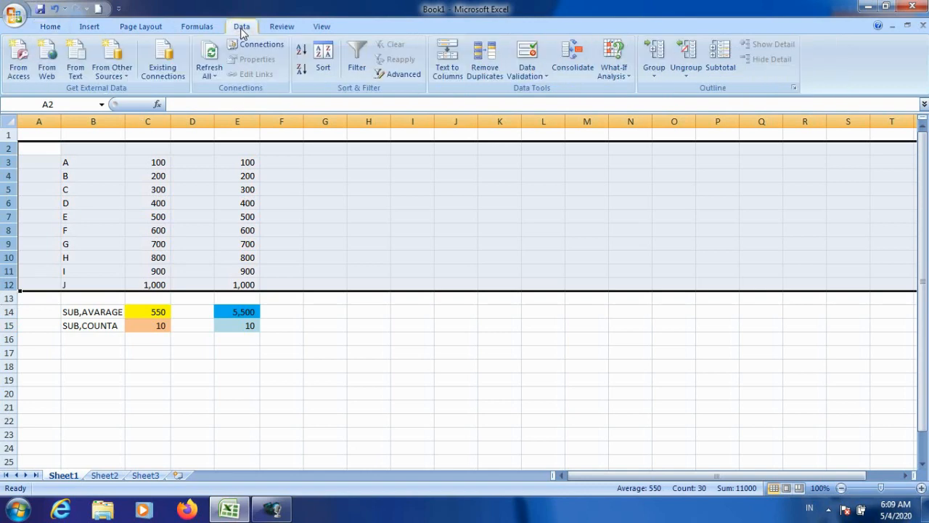
pyautogui.click(356, 66)
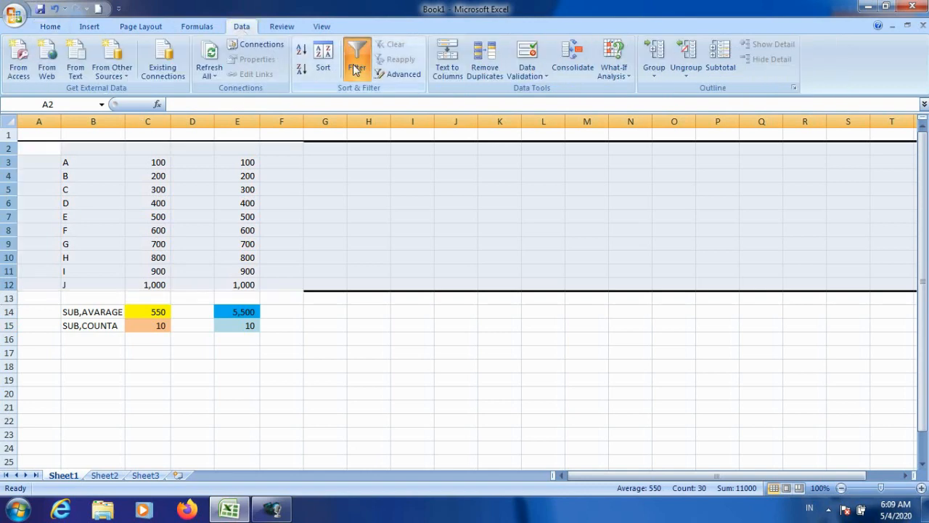
pyautogui.click(363, 176)
pyautogui.click(265, 230)
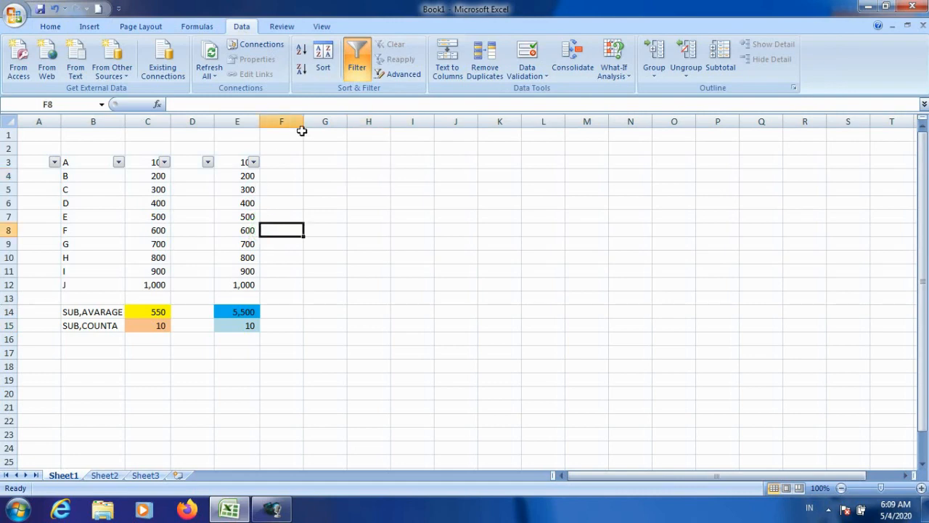
pyautogui.click(355, 69)
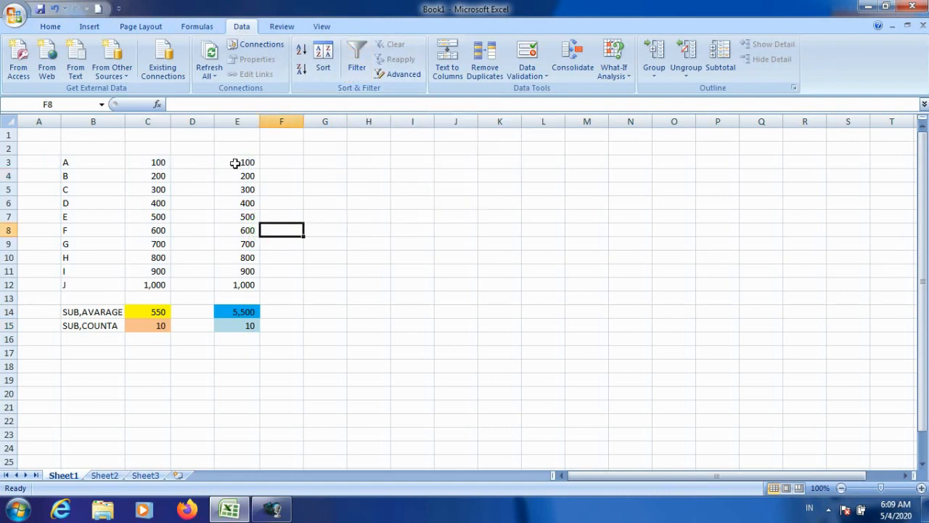
# Step: Enter the header NAMA in cell B2 above the letters and QTY in cell C2 above the numbers
pyautogui.click(76, 148)
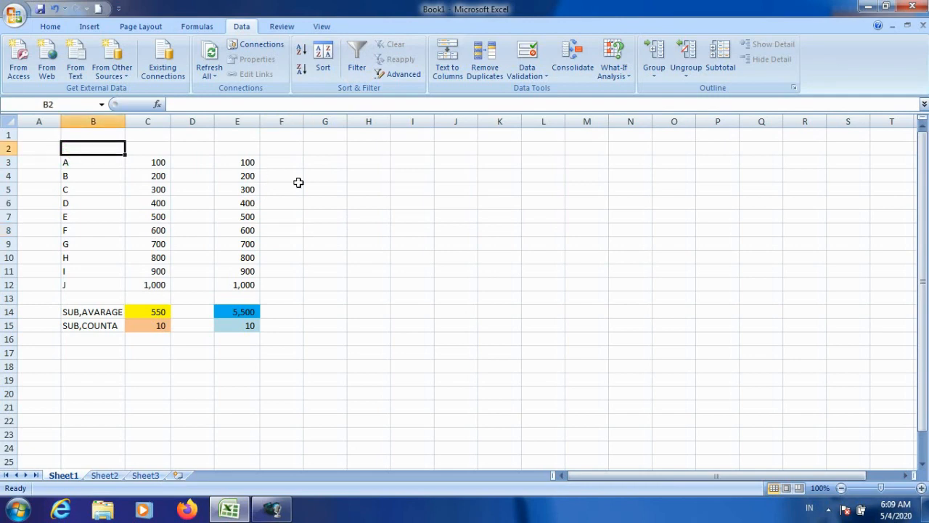
pyautogui.write('NAMA')
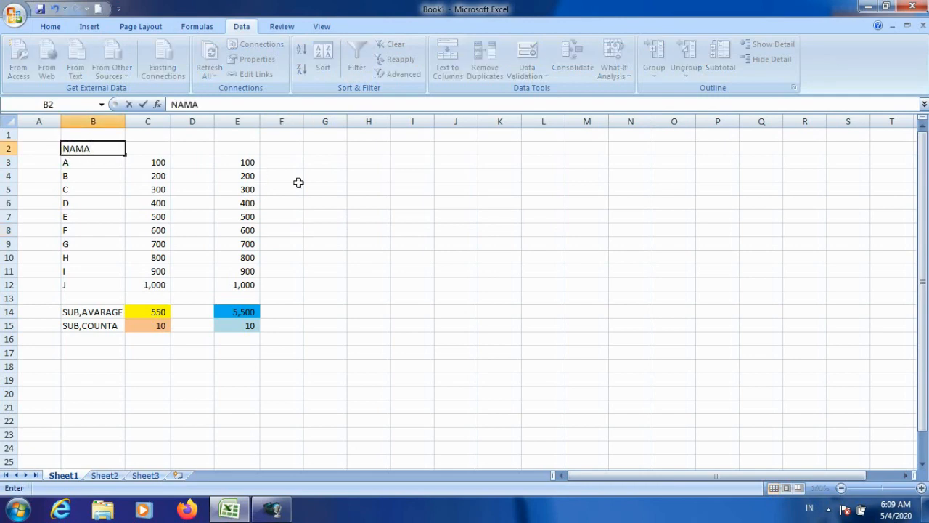
pyautogui.press('Return')
pyautogui.press('Up')
pyautogui.press('Right')
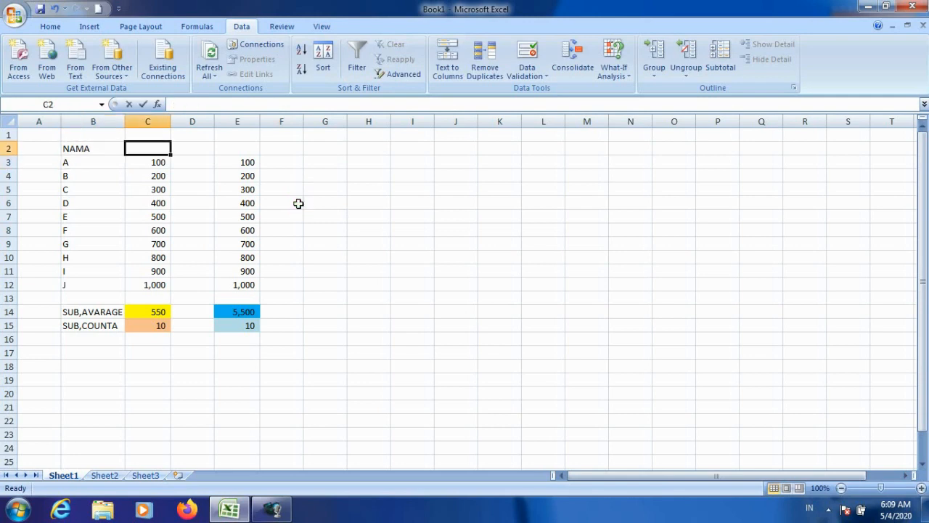
pyautogui.write('TOT')
pyautogui.click(299, 203)
pyautogui.click(150, 152)
pyautogui.write('QTY')
pyautogui.press('Return')
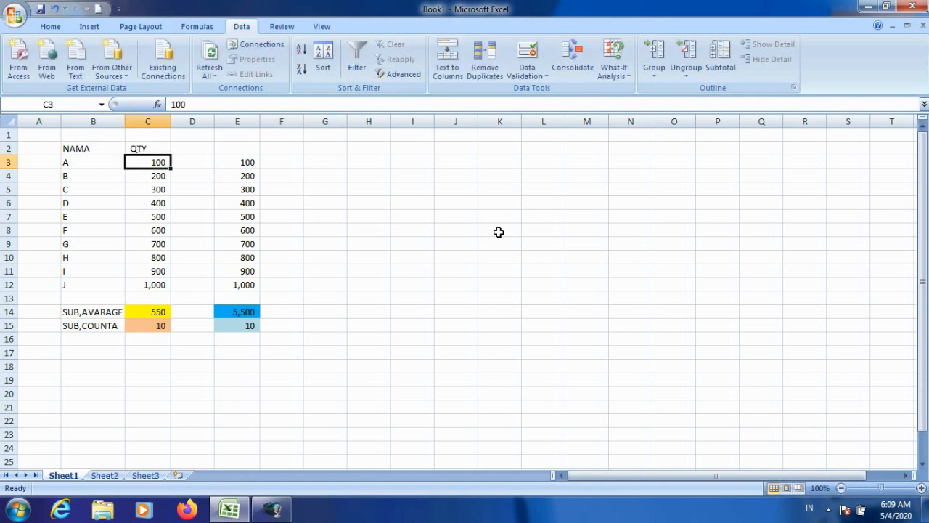
# Step: Enter the header QTY in cell E2 above the copied numbers
pyautogui.press('Up')
pyautogui.press('Right')
pyautogui.press('Right')
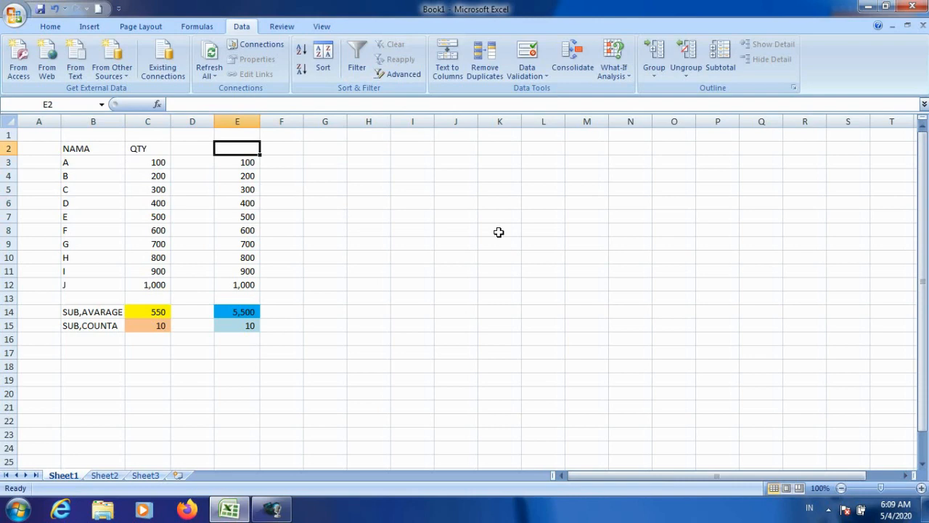
pyautogui.write('QTY')
pyautogui.press('Return')
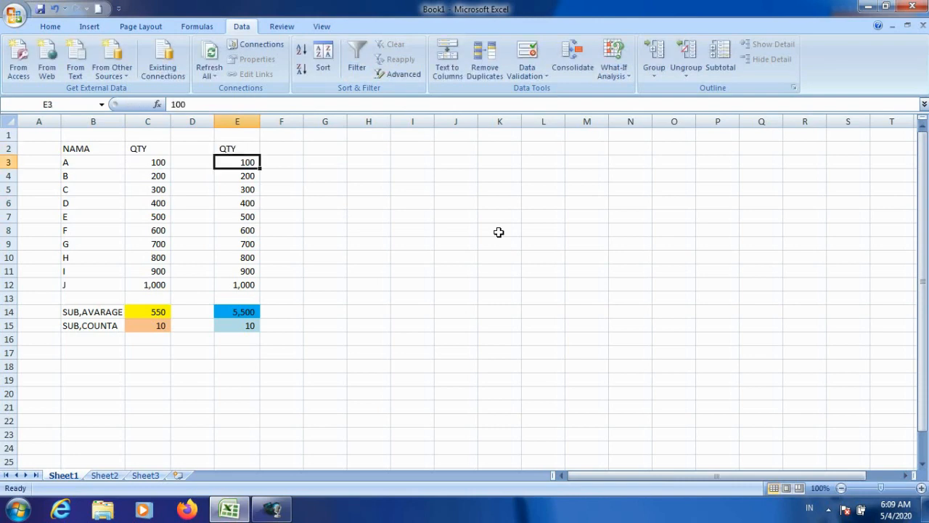
# Step: Fill the header row B2:E2 with light grey
pyautogui.press('Up')
pyautogui.press('Left')
pyautogui.press('Left')
pyautogui.press('Left')
pyautogui.hotkey('shift', 'Right')
pyautogui.hotkey('shift', 'Right')
pyautogui.hotkey('shift', 'Right')
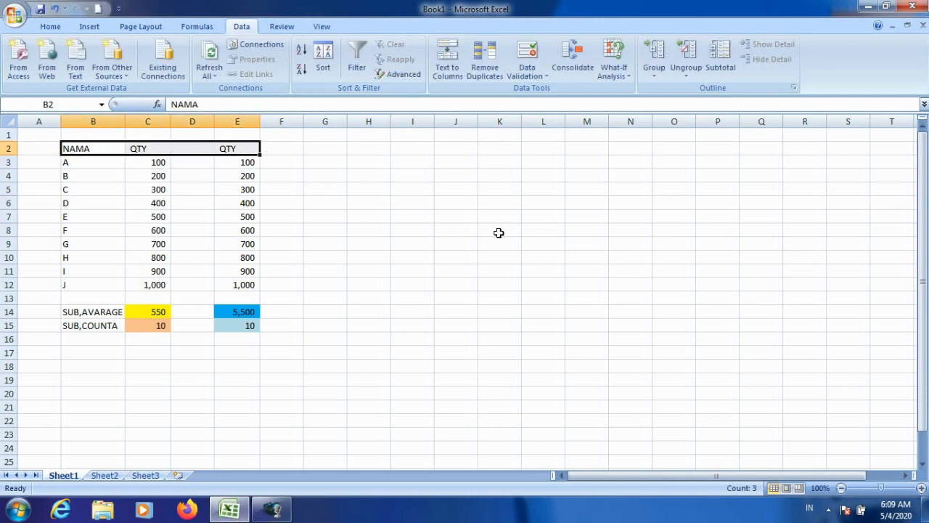
pyautogui.click(50, 27)
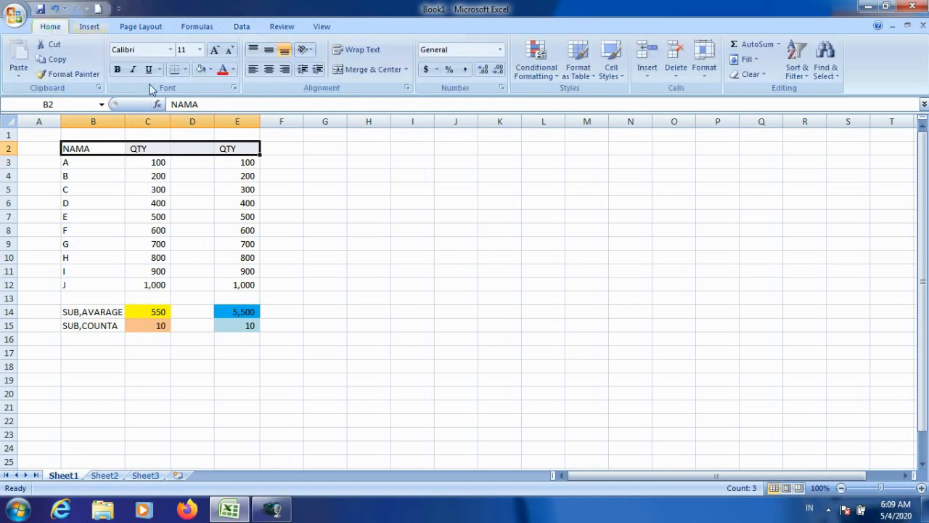
pyautogui.click(209, 69)
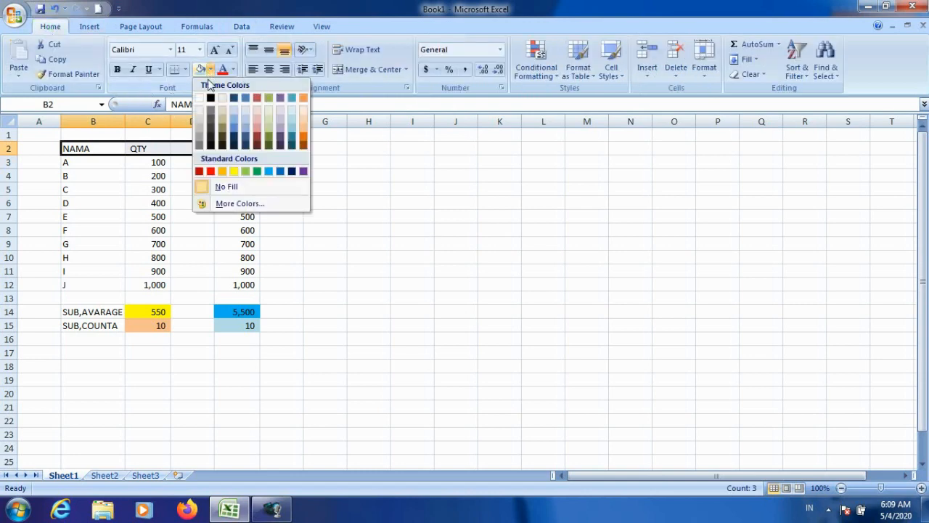
pyautogui.click(201, 128)
pyautogui.click(137, 190)
# Step: Turn on filtering for the range B2:E15, using row 2 as the headers
pyautogui.click(85, 150)
pyautogui.moveTo(84, 150); pyautogui.dragTo(240, 321)
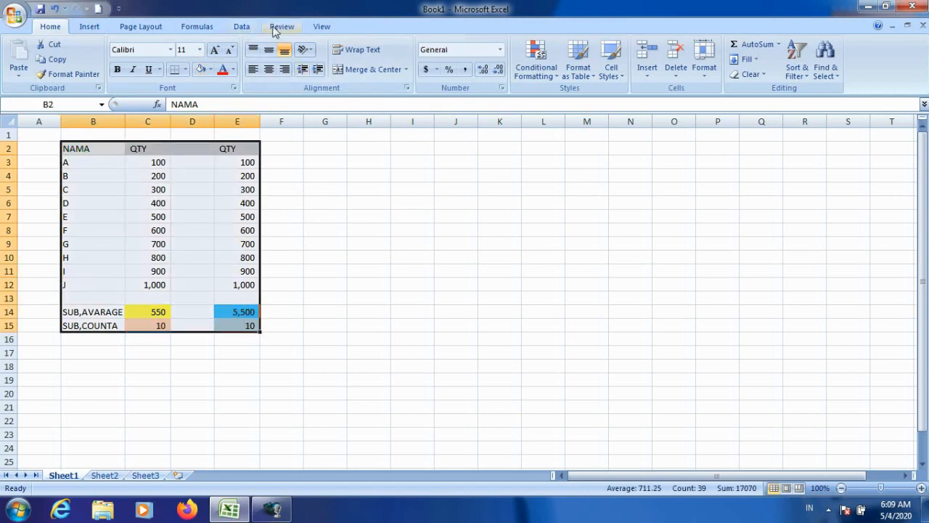
pyautogui.click(243, 27)
pyautogui.click(358, 69)
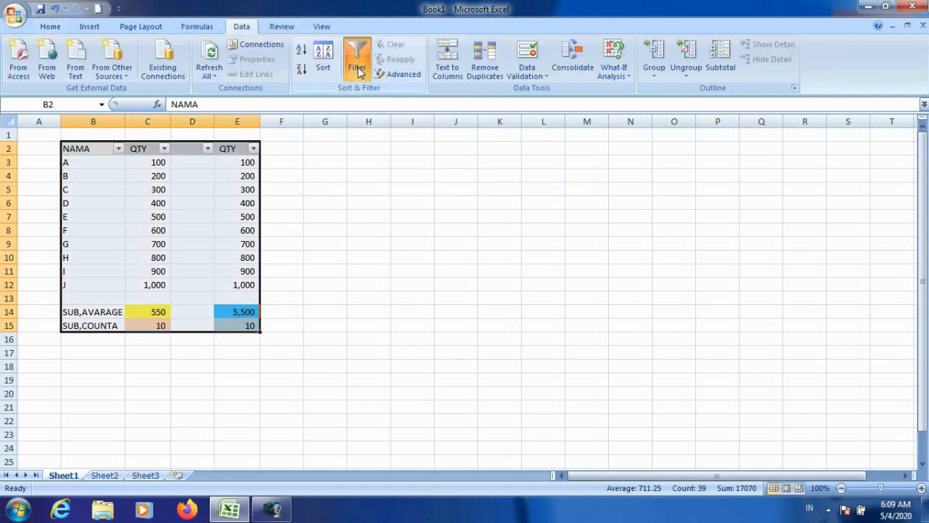
pyautogui.click(359, 164)
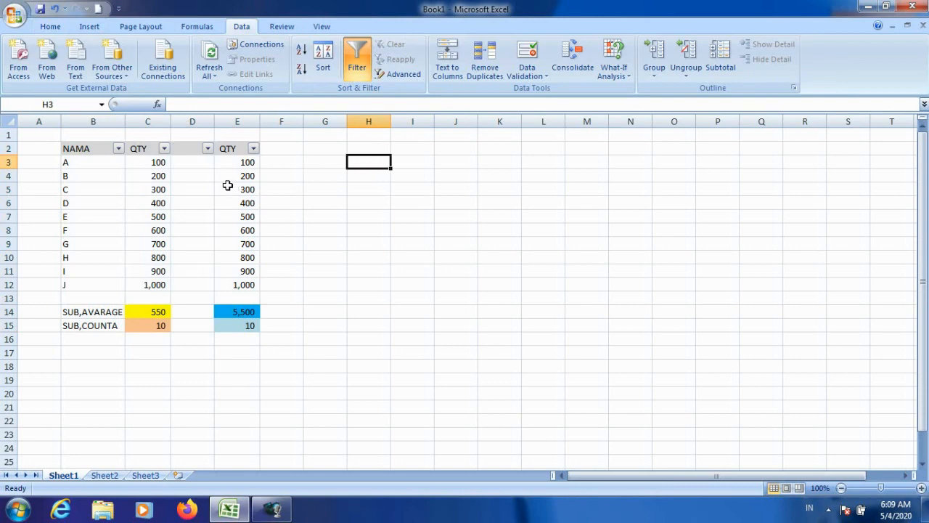
# Step: Filter the NAMA column to show only A, C, E, F and G
pyautogui.click(118, 148)
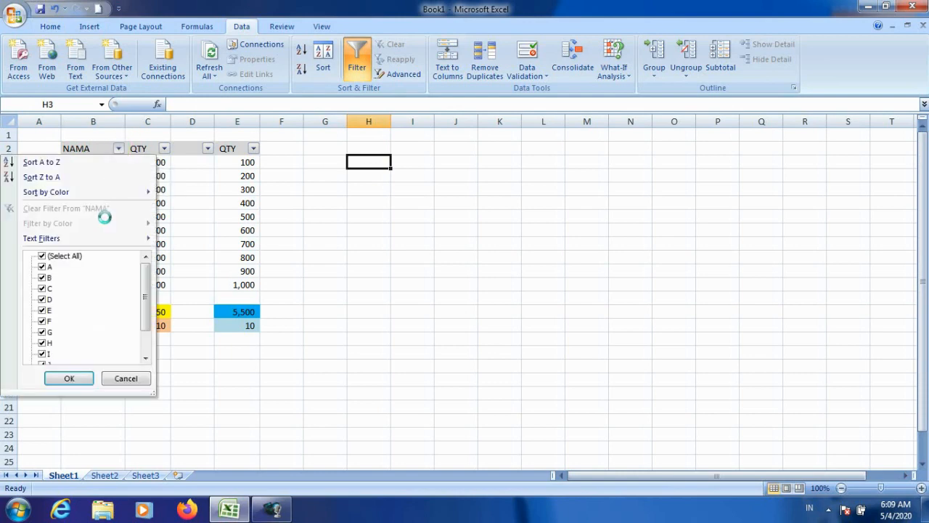
pyautogui.click(44, 258)
pyautogui.click(42, 257)
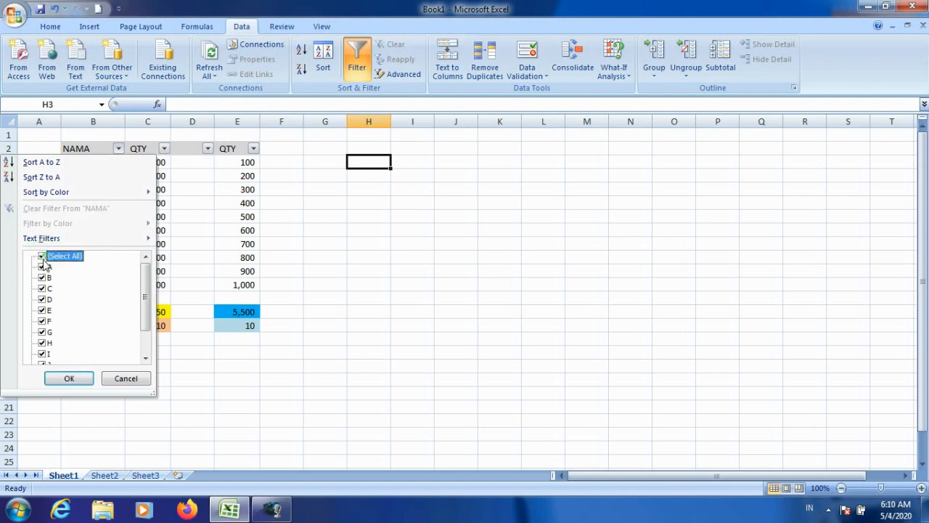
pyautogui.click(42, 256)
pyautogui.click(43, 266)
pyautogui.click(42, 288)
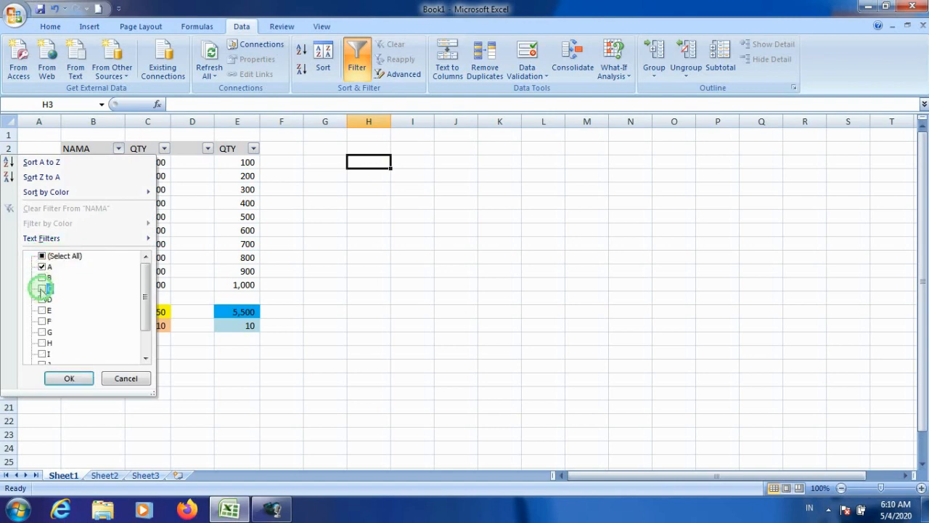
pyautogui.click(42, 310)
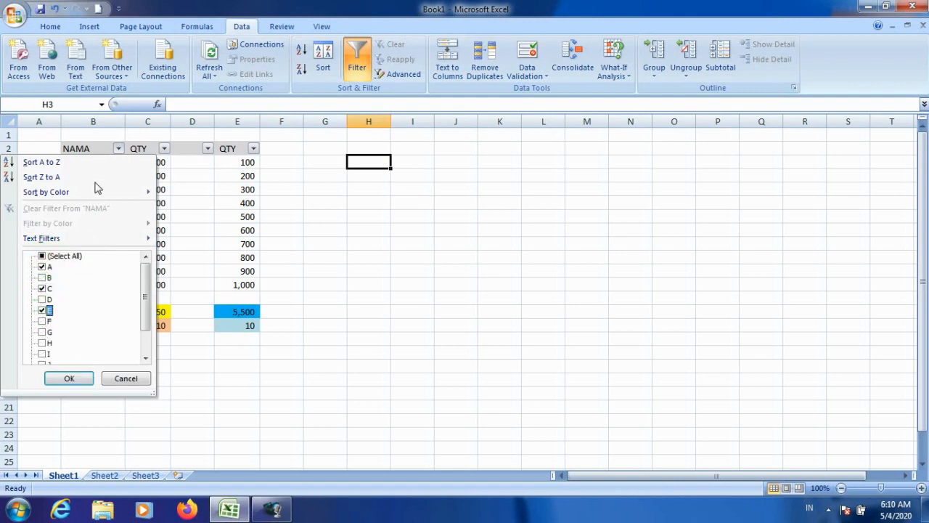
pyautogui.click(42, 332)
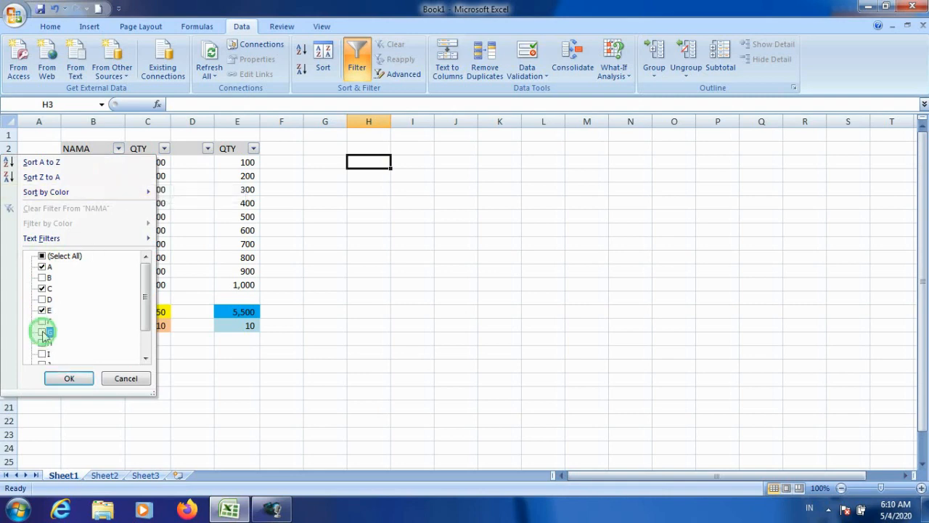
pyautogui.click(42, 321)
pyautogui.click(69, 378)
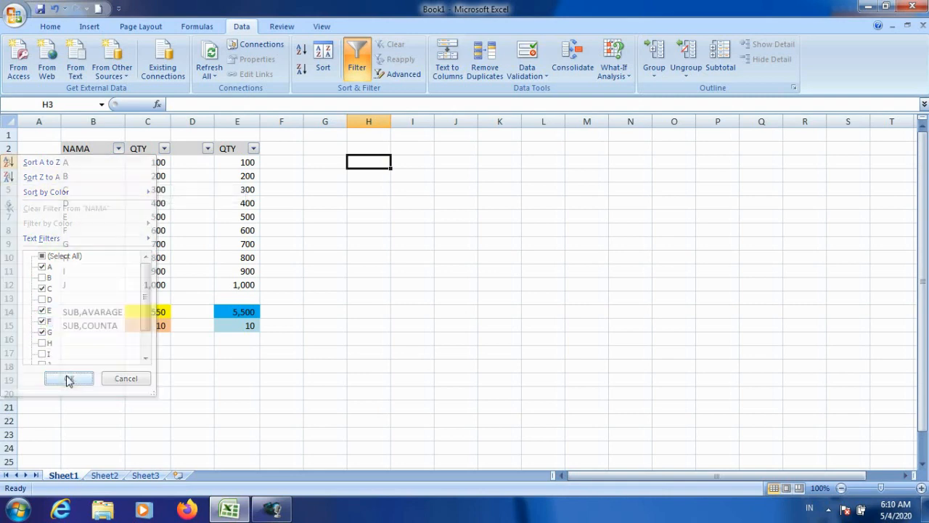
pyautogui.click(187, 332)
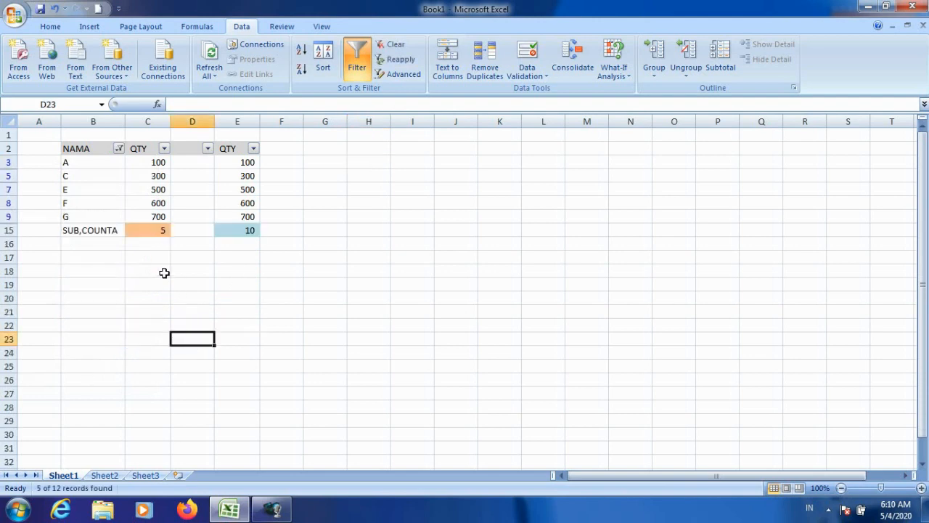
# Step: Include SUB,AVARAGE and the blanks in the NAMA column's filter as well
pyautogui.click(119, 148)
pyautogui.scroll(-1, 145, 301)
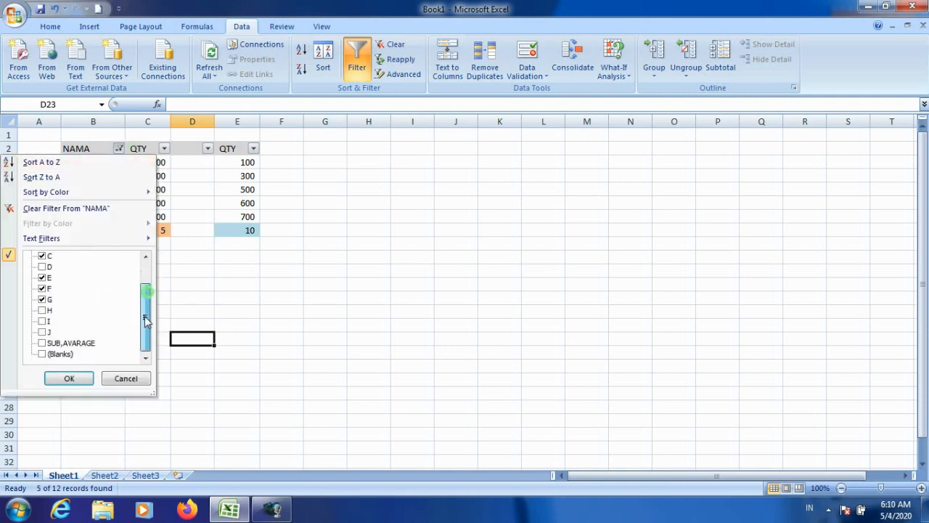
pyautogui.click(42, 343)
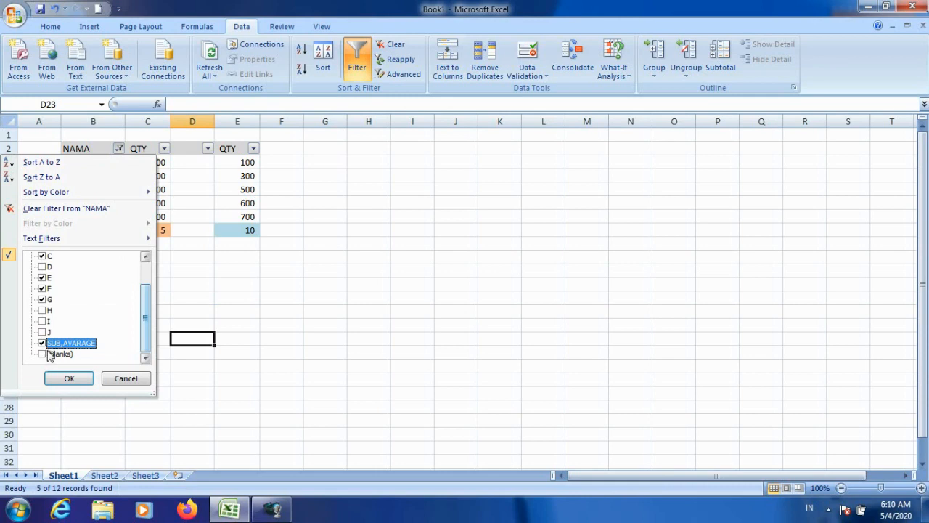
pyautogui.click(42, 355)
pyautogui.click(69, 378)
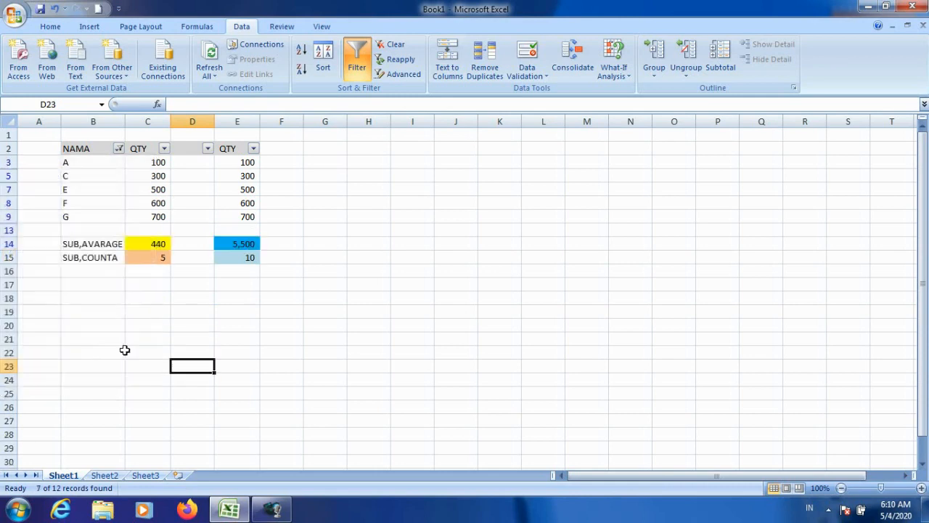
pyautogui.click(125, 350)
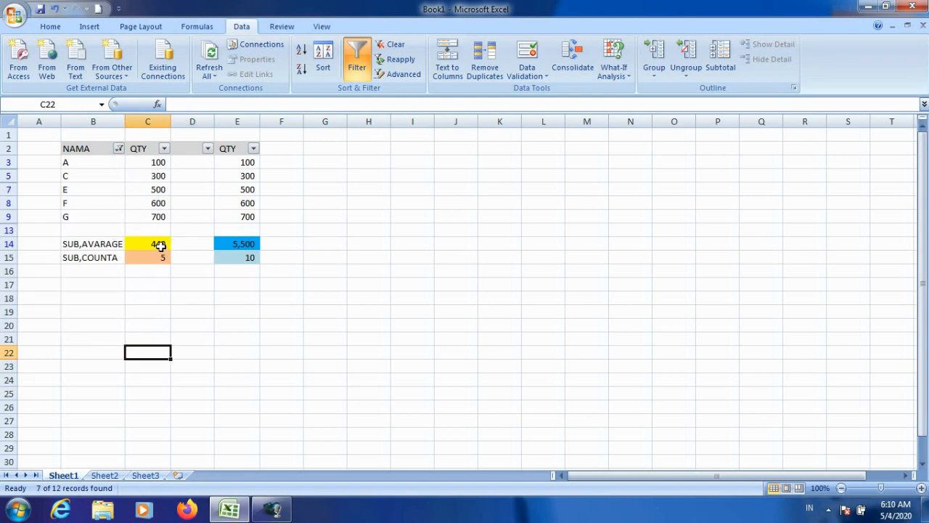
pyautogui.click(229, 239)
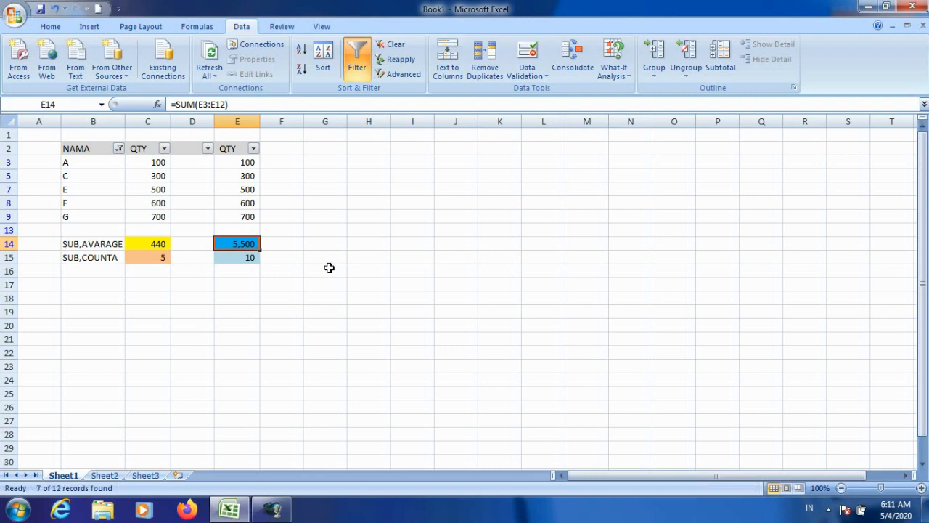
pyautogui.click(371, 162)
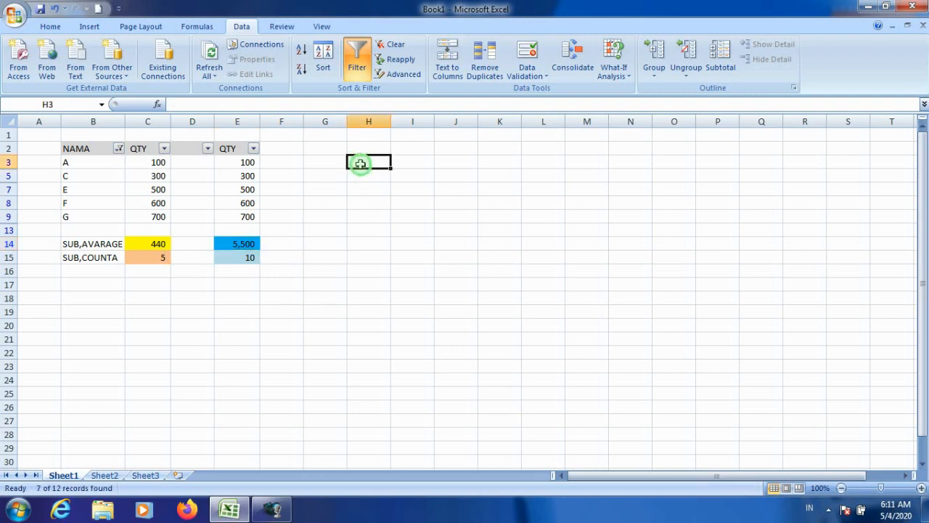
pyautogui.press('Left')
pyautogui.press('Left')
pyautogui.press('Down')
pyautogui.press('Down')
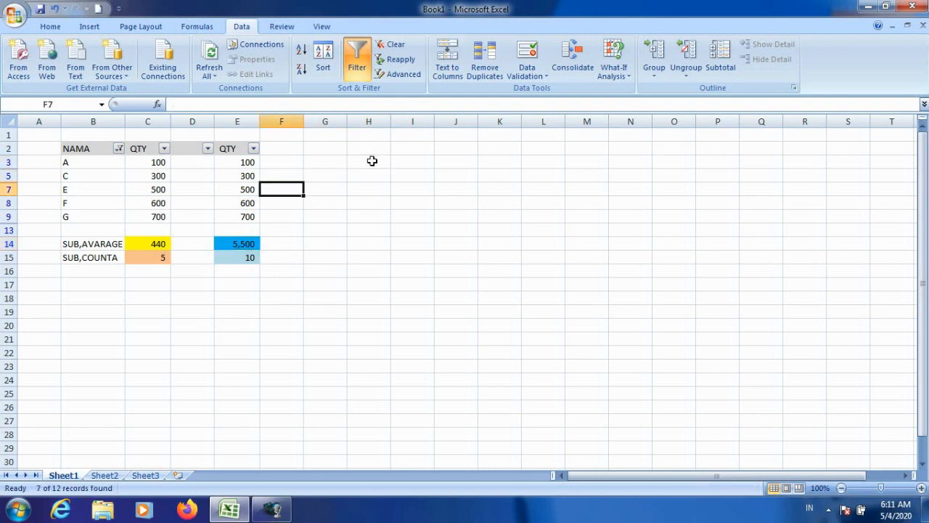
pyautogui.press('Left')
pyautogui.press('Down')
pyautogui.press('Down')
pyautogui.press('Right')
pyautogui.press('Right')
pyautogui.press('Left')
pyautogui.press('Left')
pyautogui.press('Down')
pyautogui.press('Down')
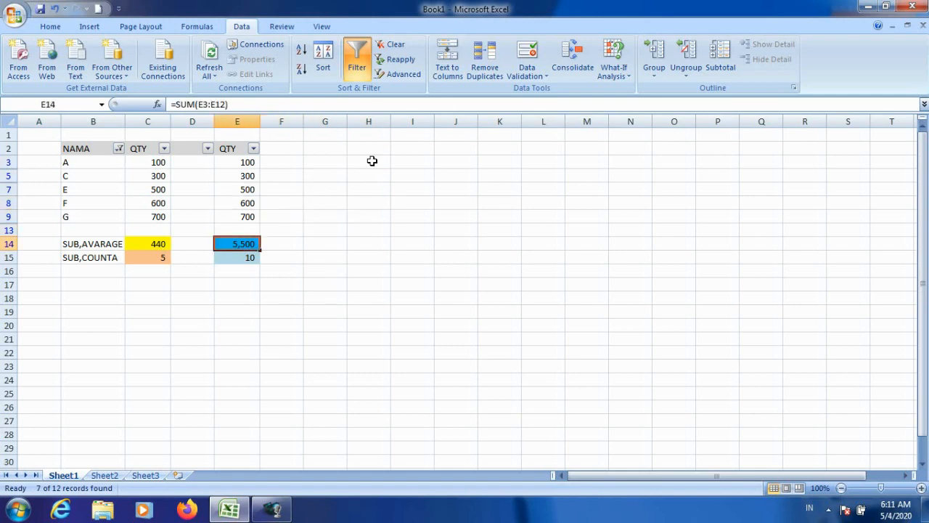
pyautogui.press('Down')
pyautogui.press('Down')
pyautogui.press('Down')
pyautogui.press('Right')
pyautogui.press('Up')
pyautogui.press('Right')
pyautogui.press('Up')
pyautogui.press('Right')
pyautogui.press('Up')
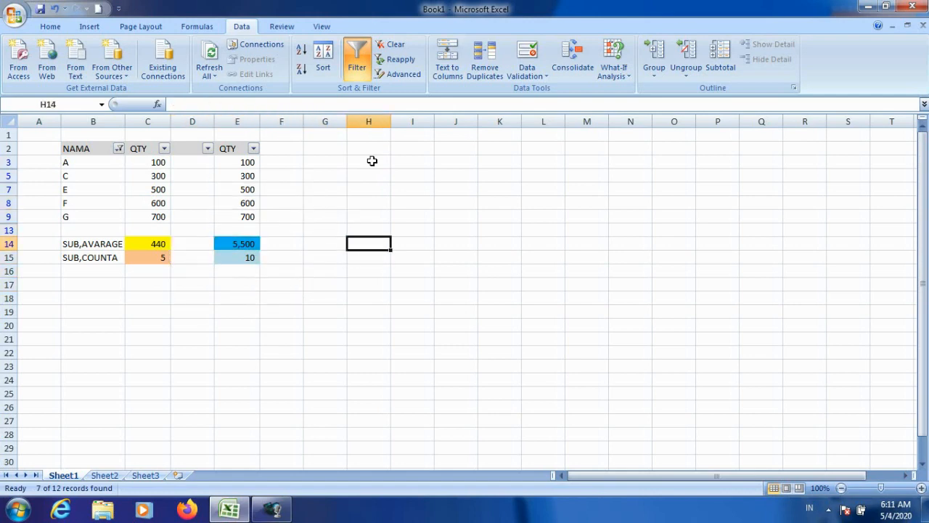
pyautogui.press('Left')
pyautogui.press('Down')
pyautogui.press('Up')
pyautogui.press('Up')
pyautogui.press('Up')
pyautogui.press('Up')
pyautogui.press('Right')
pyautogui.press('Right')
pyautogui.press('Up')
pyautogui.press('Left')
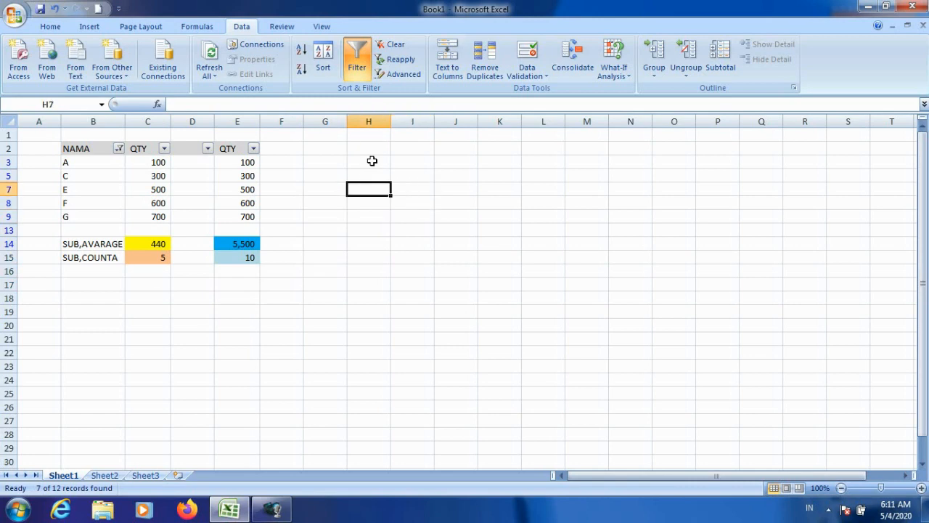
pyautogui.press('Down')
pyautogui.press('Down')
pyautogui.press('Down')
pyautogui.press('Down')
pyautogui.press('Down')
pyautogui.press('Left')
pyautogui.press('Left')
pyautogui.press('Left')
pyautogui.press('Left')
pyautogui.press('Down')
pyautogui.press('Down')
pyautogui.press('Left')
pyautogui.press('Left')
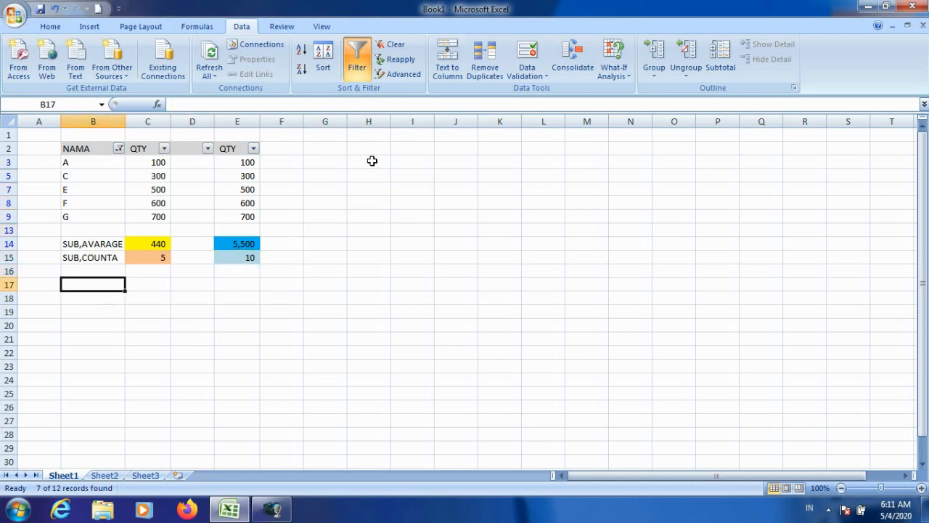
# Step: Enter the label NILAI SISWA in cell B18, below the summary rows
pyautogui.press('Down')
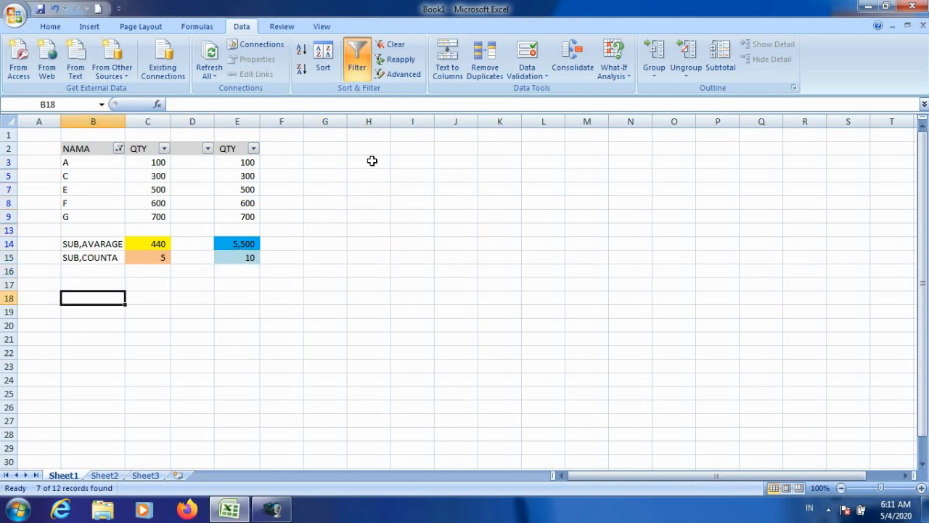
pyautogui.press('Down')
pyautogui.press('Up')
pyautogui.press('Down')
pyautogui.press('Up')
pyautogui.write('pEM')
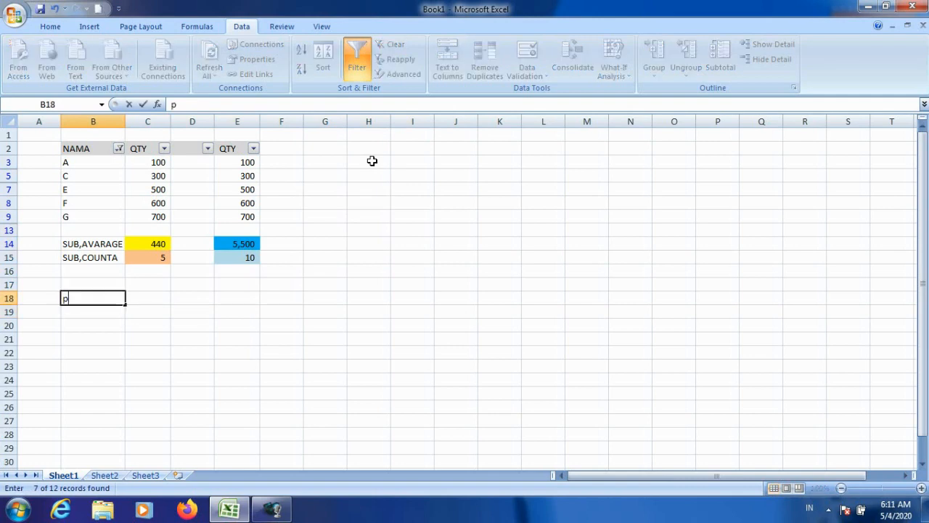
pyautogui.press('BackSpace')
pyautogui.press('BackSpace')
pyautogui.press('BackSpace')
pyautogui.write('NILAI SISWA')
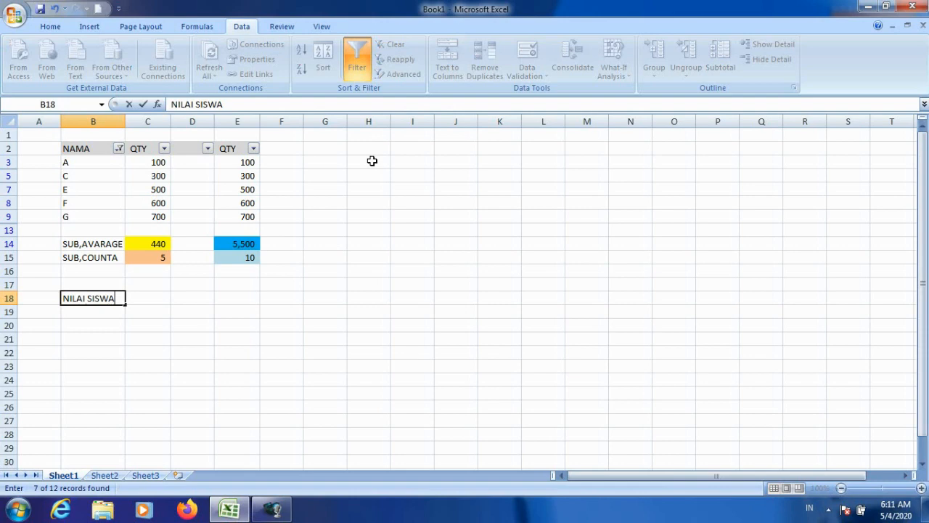
pyautogui.press('Return')
pyautogui.press('Return')
pyautogui.press('Up')
pyautogui.press('Up')
pyautogui.press('Down')
pyautogui.press('Down')
pyautogui.press('Down')
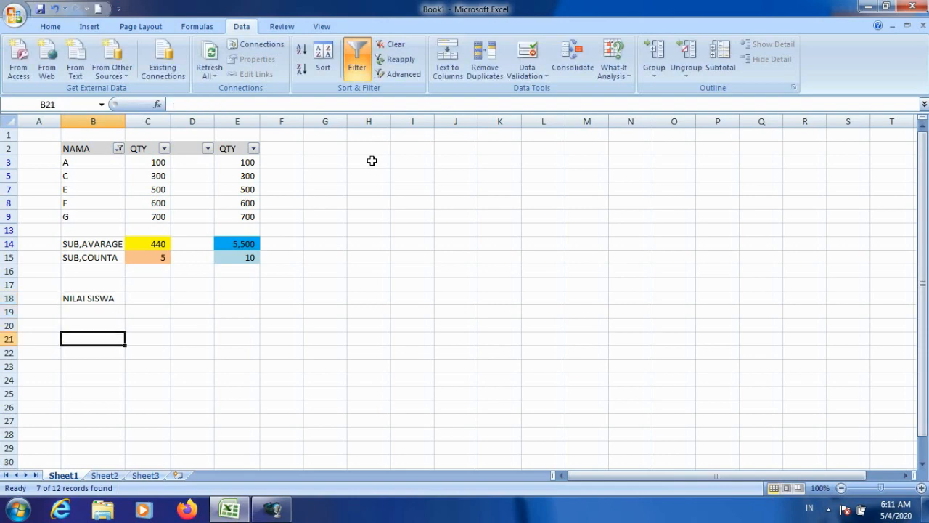
pyautogui.press('Up')
pyautogui.press('Down')
pyautogui.press('Up')
pyautogui.press('Right')
pyautogui.press('Left')
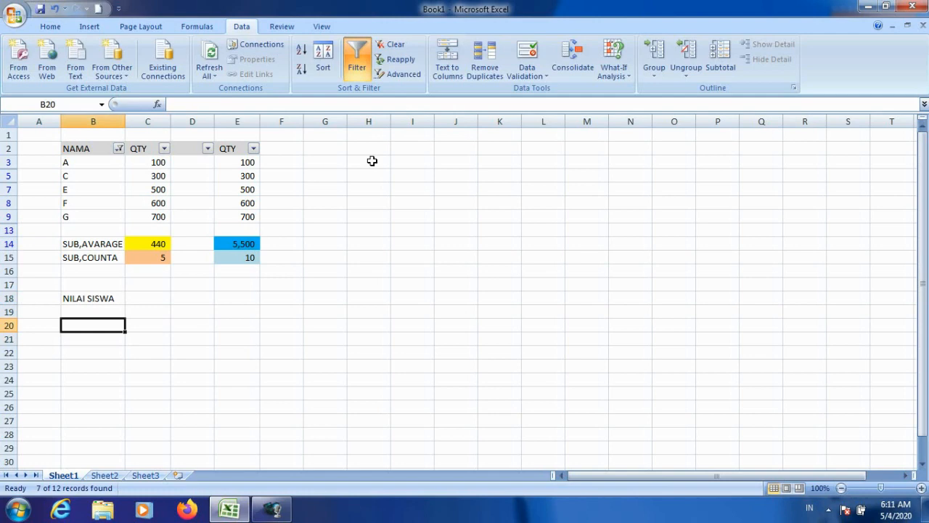
# Step: Enter a student's first name in B20 and the code P beside it in C20
pyautogui.write('RINA')
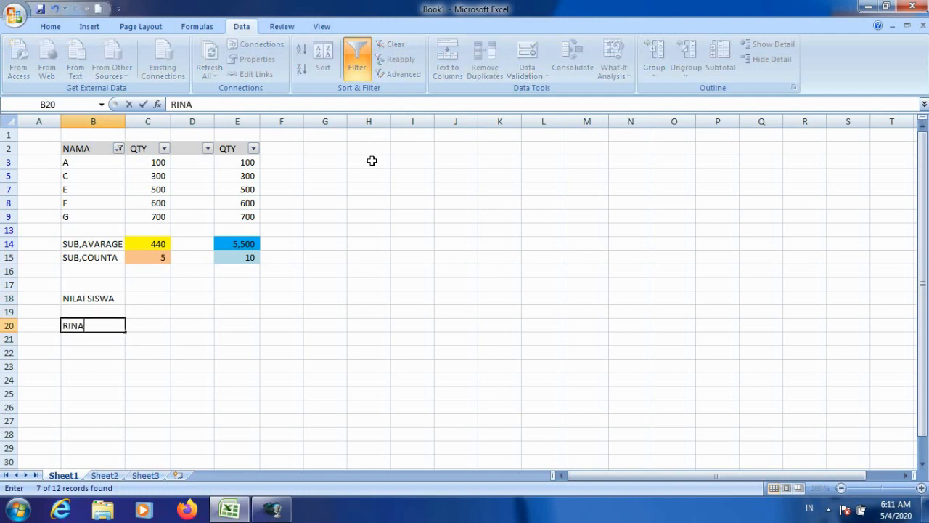
pyautogui.press('Return')
pyautogui.press('Up')
pyautogui.press('Right')
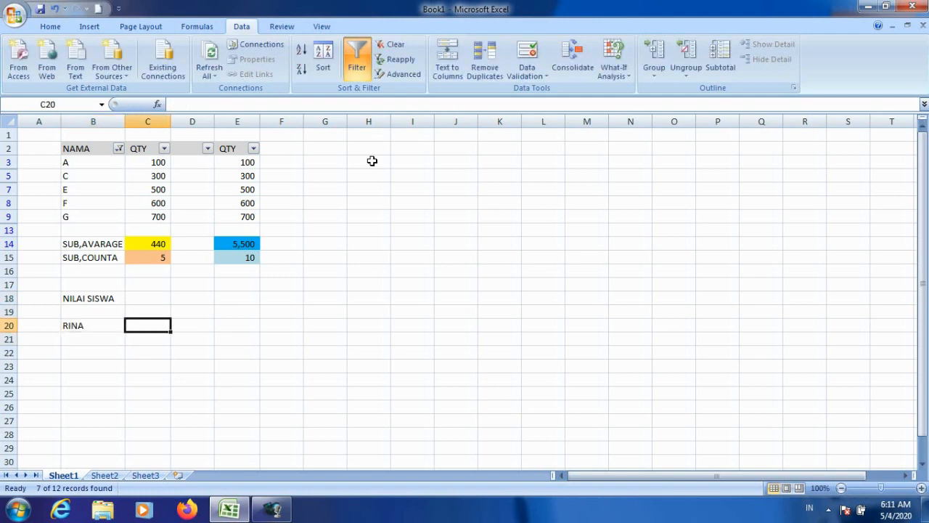
pyautogui.write('P')
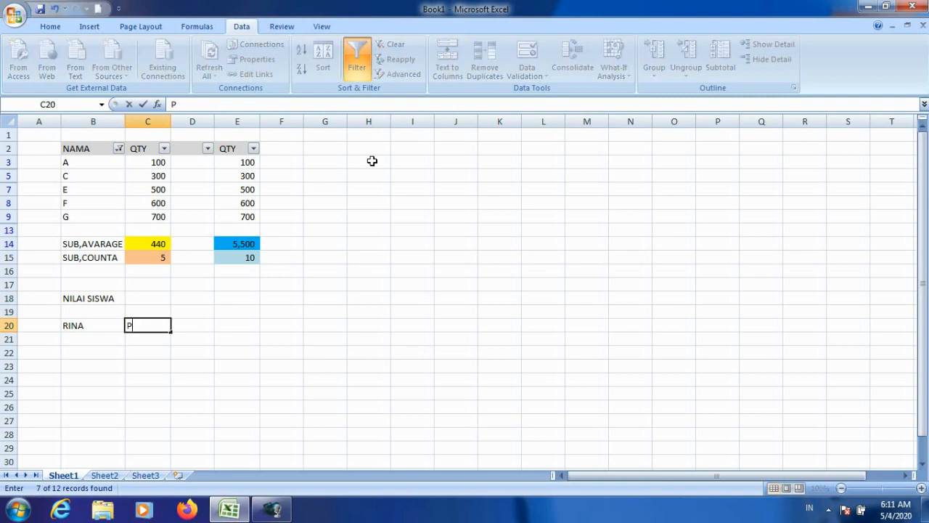
pyautogui.press('Return')
pyautogui.press('Left')
pyautogui.press('Left')
pyautogui.press('Right')
pyautogui.press('Up')
pyautogui.press('Right')
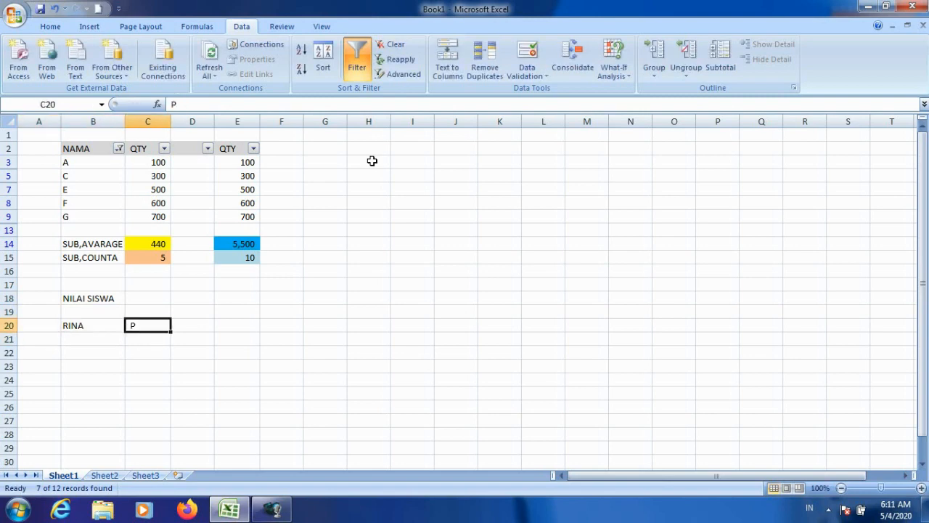
# Step: Enter another student's first name in B21 with the code L in C21
pyautogui.press('Left')
pyautogui.press('Down')
pyautogui.press('Up')
pyautogui.press('Down')
pyautogui.write('BAMBANG')
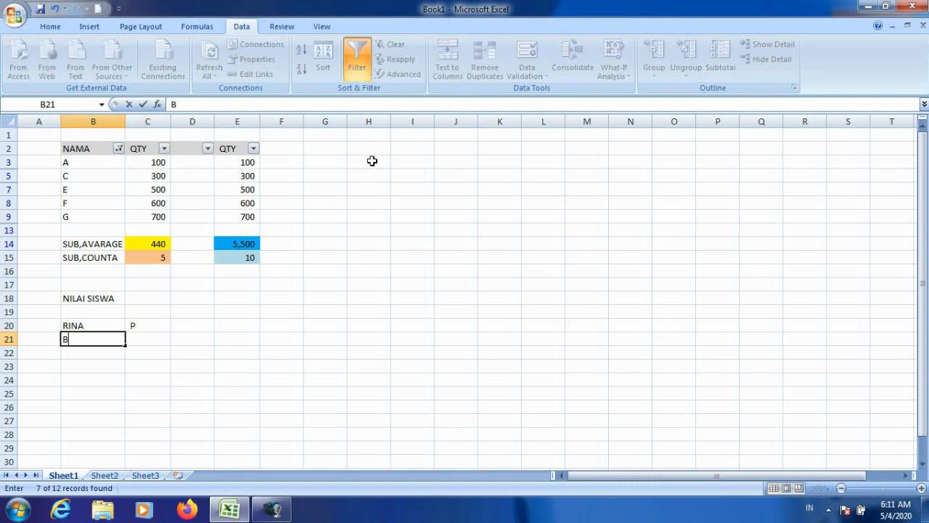
pyautogui.press('Return')
pyautogui.press('Up')
pyautogui.press('Right')
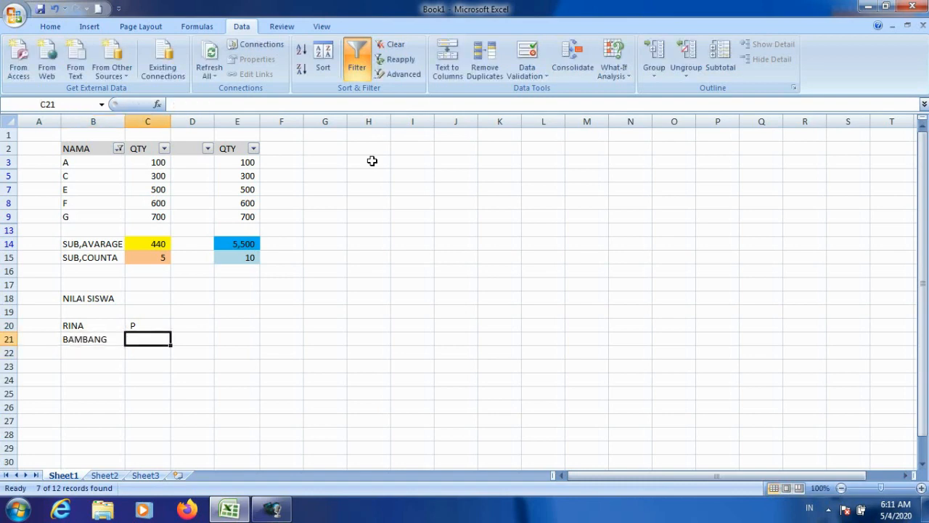
pyautogui.write('L')
pyautogui.press('Return')
pyautogui.press('Left')
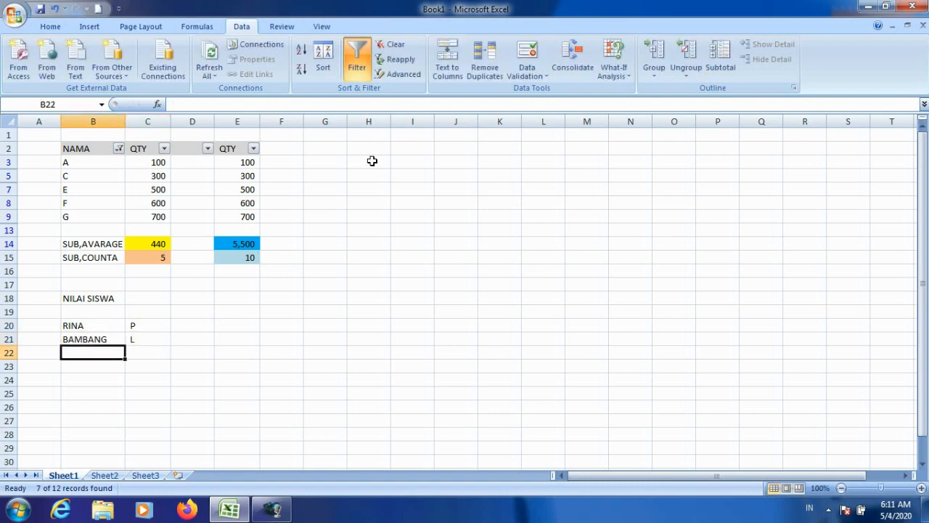
# Step: Add a third student's first name in B22 and the code L in C22
pyautogui.press('Down')
pyautogui.press('Up')
pyautogui.write('BUDI')
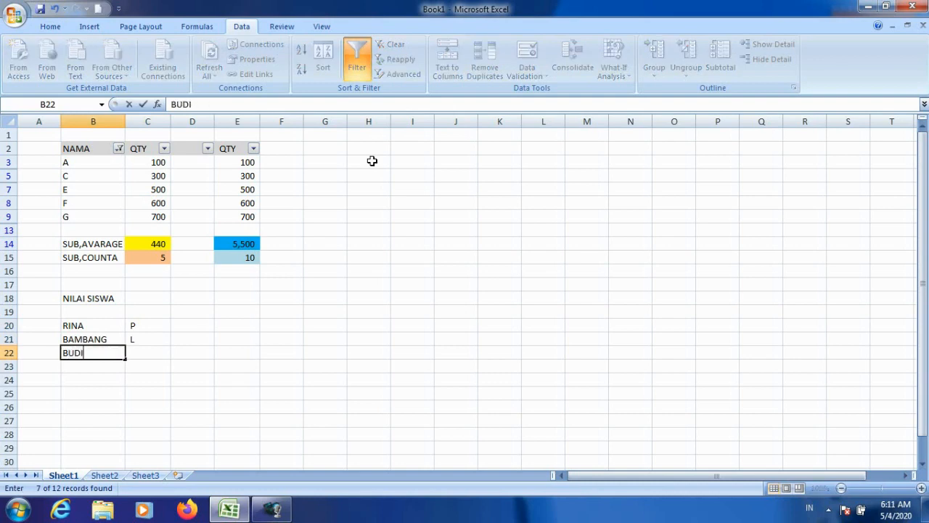
pyautogui.press('Return')
pyautogui.press('Up')
pyautogui.press('Right')
pyautogui.write('L')
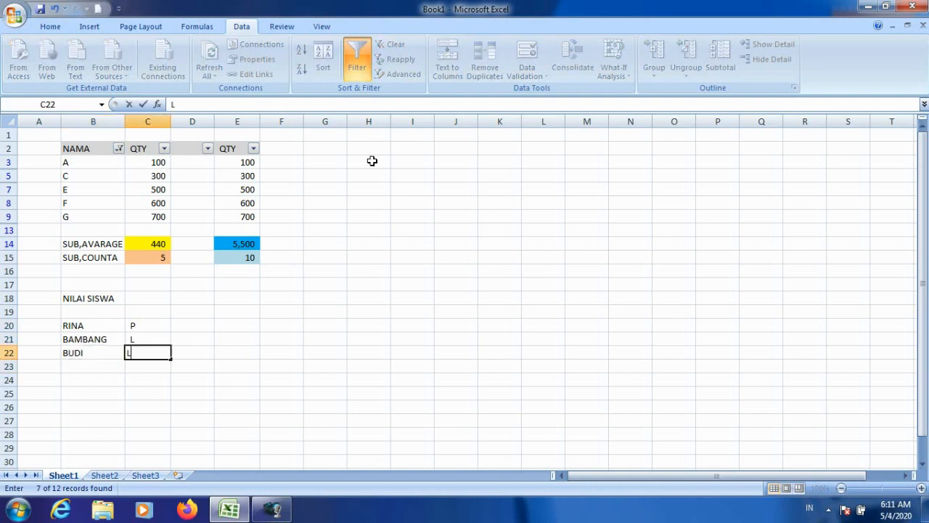
pyautogui.press('Return')
pyautogui.press('Left')
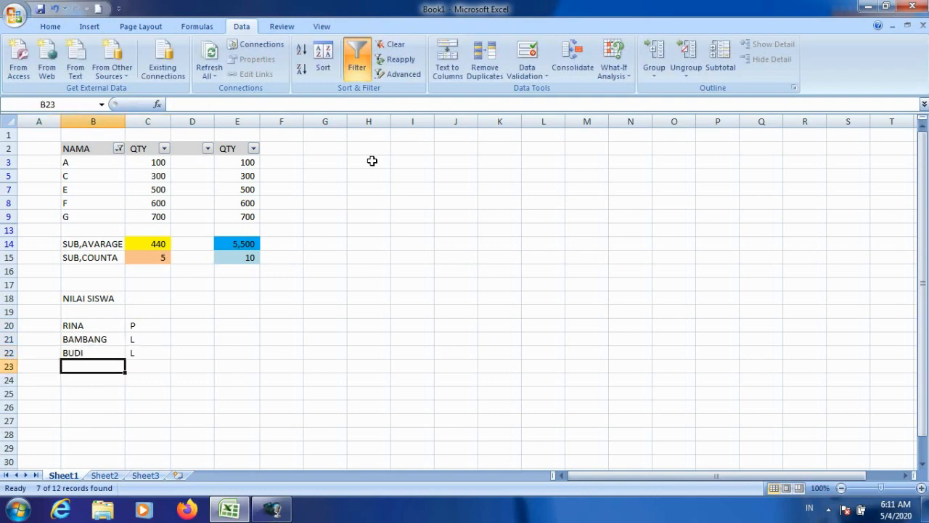
# Step: Add a fourth student's first name in B23 and the code P in C23
pyautogui.write('ELSA')
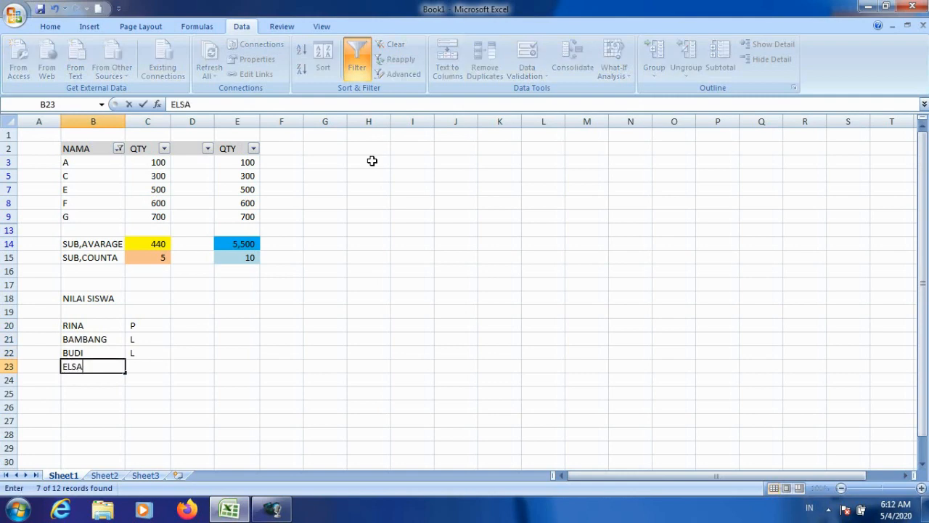
pyautogui.press('Return')
pyautogui.press('Up')
pyautogui.press('Right')
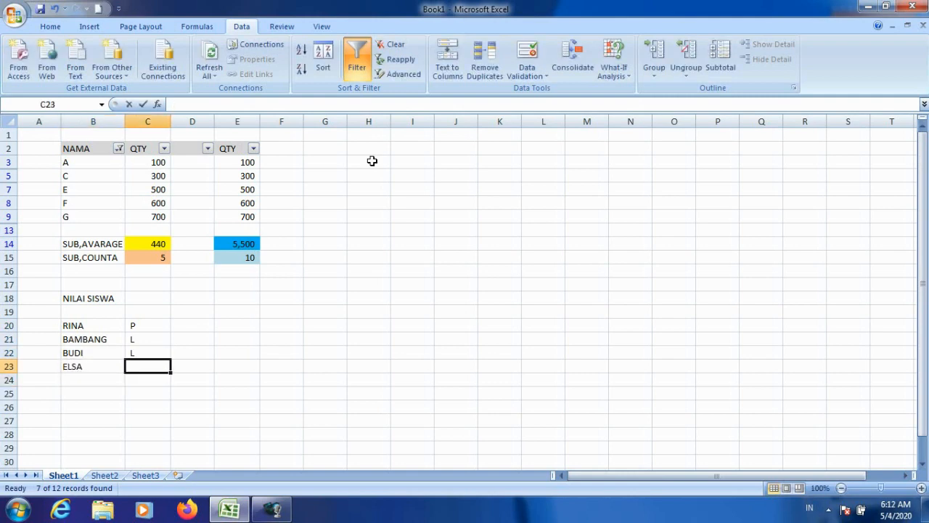
pyautogui.write('P')
pyautogui.press('Return')
pyautogui.press('Left')
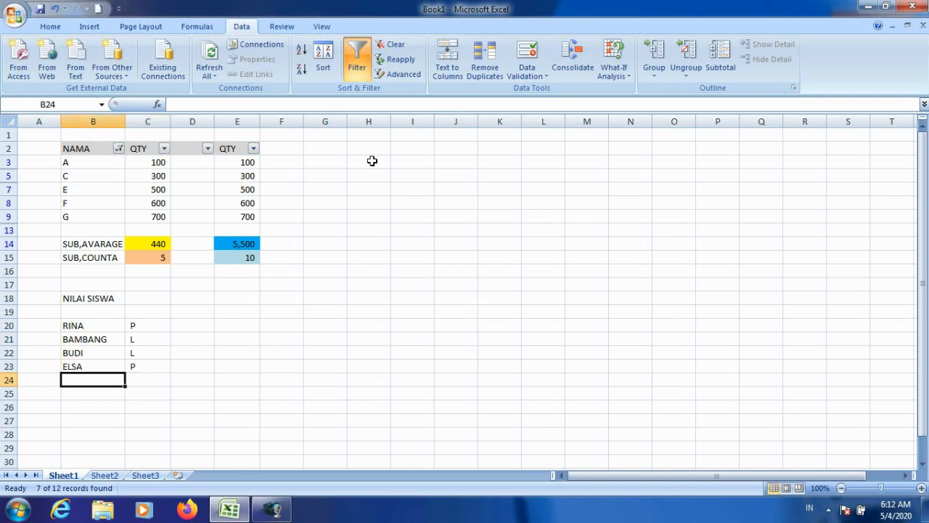
# Step: Add a fifth student's first name in B24 and the code P in C24
pyautogui.press('Down')
pyautogui.press('Up')
pyautogui.write('INA')
pyautogui.press('Return')
pyautogui.press('Up')
pyautogui.press('Right')
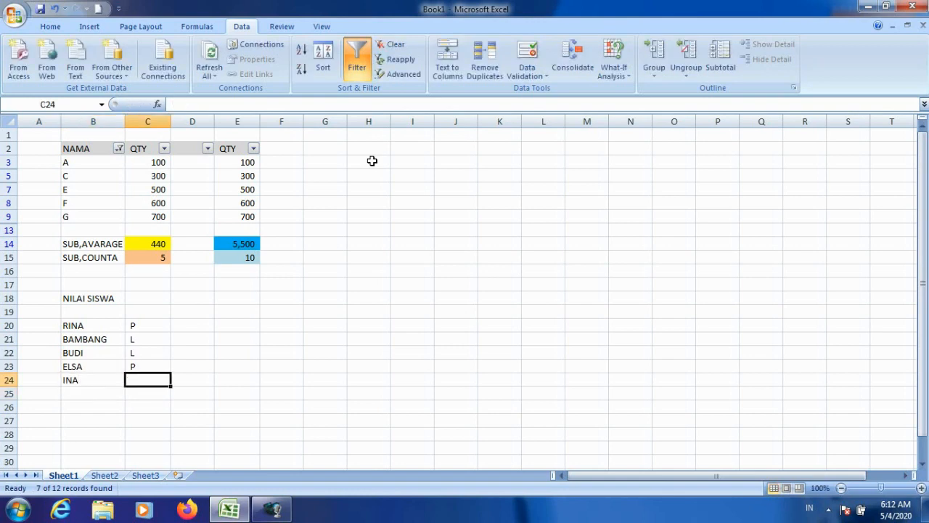
pyautogui.write('P')
pyautogui.press('Return')
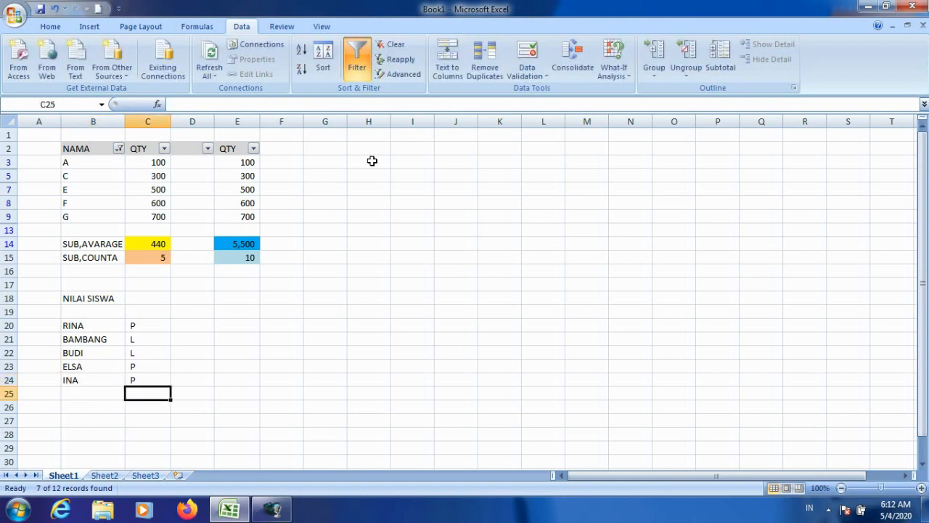
pyautogui.press('Up')
pyautogui.press('Up')
pyautogui.press('Up')
pyautogui.press('Up')
pyautogui.press('Left')
pyautogui.press('Right')
pyautogui.press('Right')
pyautogui.press('Up')
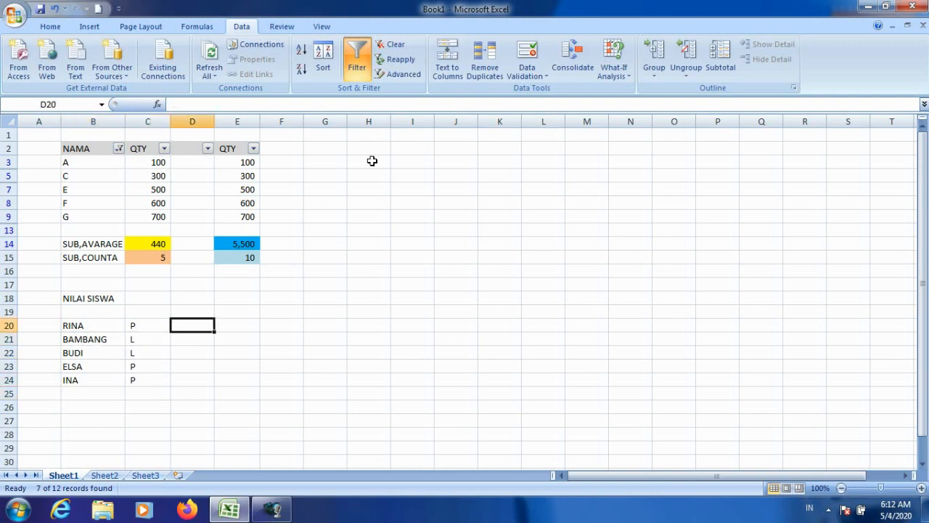
pyautogui.press('Left')
pyautogui.press('Right')
pyautogui.press('Right')
pyautogui.press('Left')
pyautogui.press('Left')
pyautogui.press('Up')
pyautogui.press('Right')
pyautogui.press('Up')
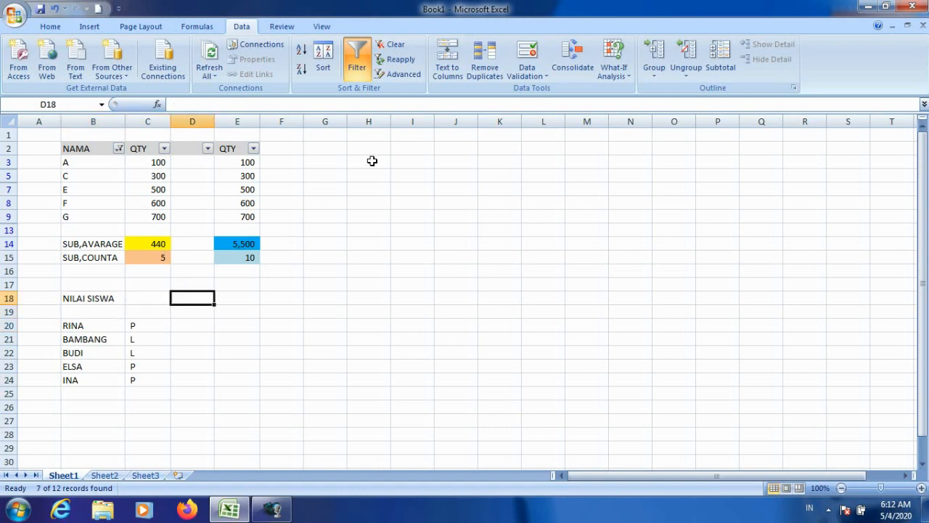
# Step: Copy the NILAI SISWA label from B18 to D18 as the heading of the score column
pyautogui.press('Left')
pyautogui.press('Right')
pyautogui.press('Left')
pyautogui.press('Left')
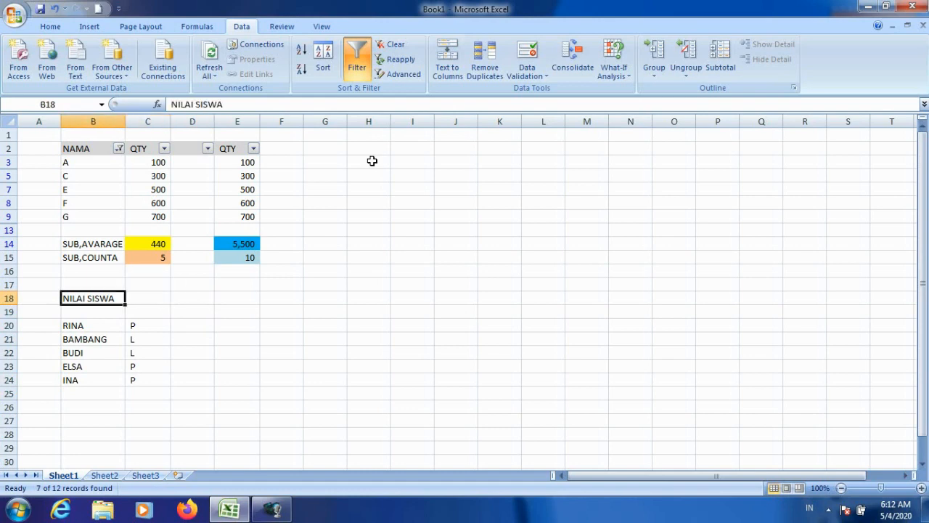
pyautogui.hotkey('ctrl', 'c')
pyautogui.press('Right')
pyautogui.press('Right')
pyautogui.hotkey('ctrl', 'v')
# Step: Replace the label in B18 with NAMA SISWA as the heading of the student name column
pyautogui.press('Left')
pyautogui.press('Left')
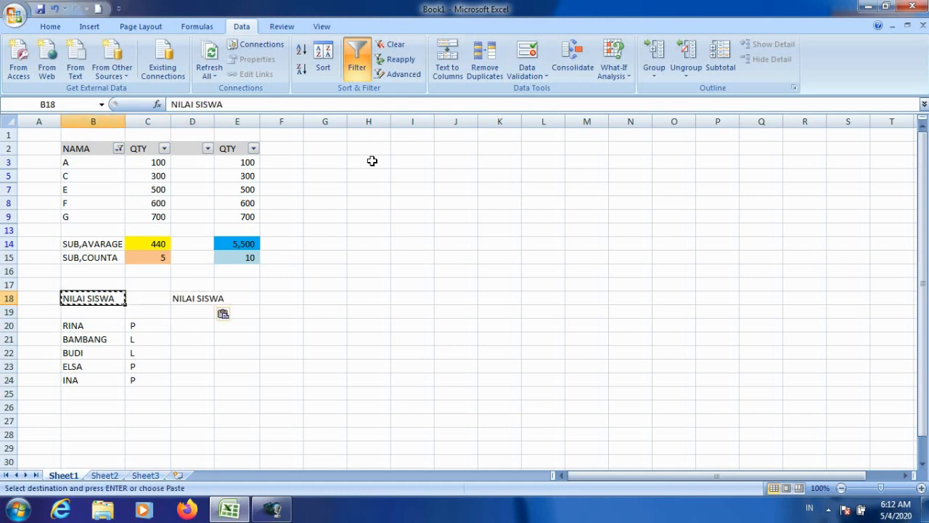
pyautogui.write('n')
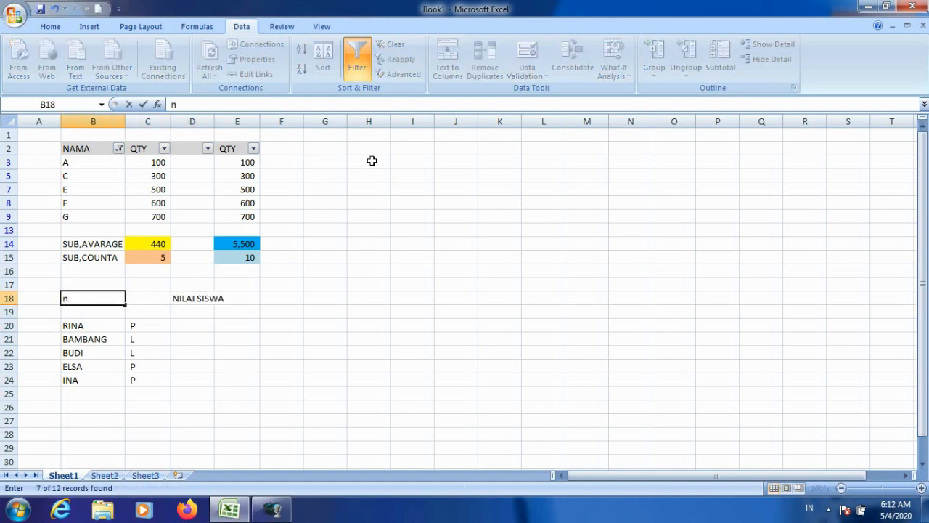
pyautogui.press('BackSpace')
pyautogui.write('Nma')
pyautogui.press('BackSpace')
pyautogui.press('BackSpace')
pyautogui.write('a')
pyautogui.press('BackSpace')
pyautogui.write('ANA')
pyautogui.press('BackSpace')
pyautogui.press('BackSpace')
pyautogui.write('MA SISWA')
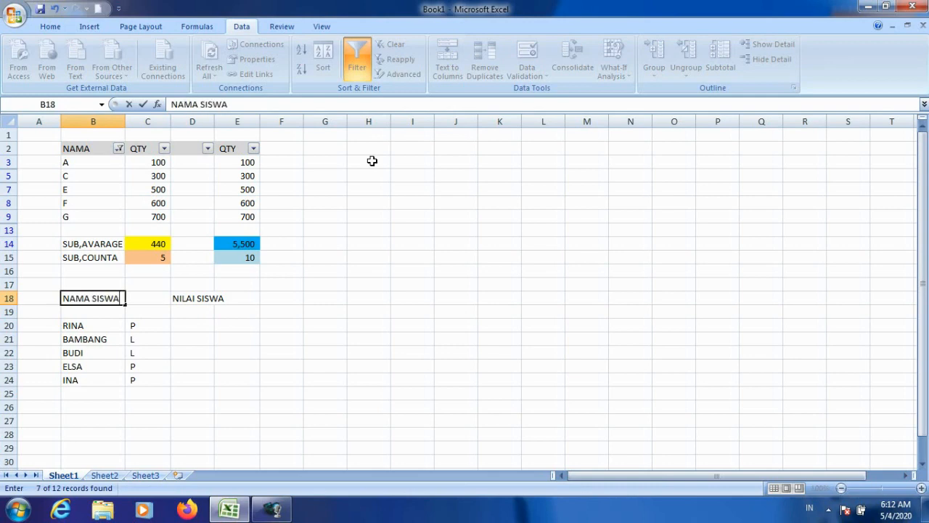
pyautogui.press('Return')
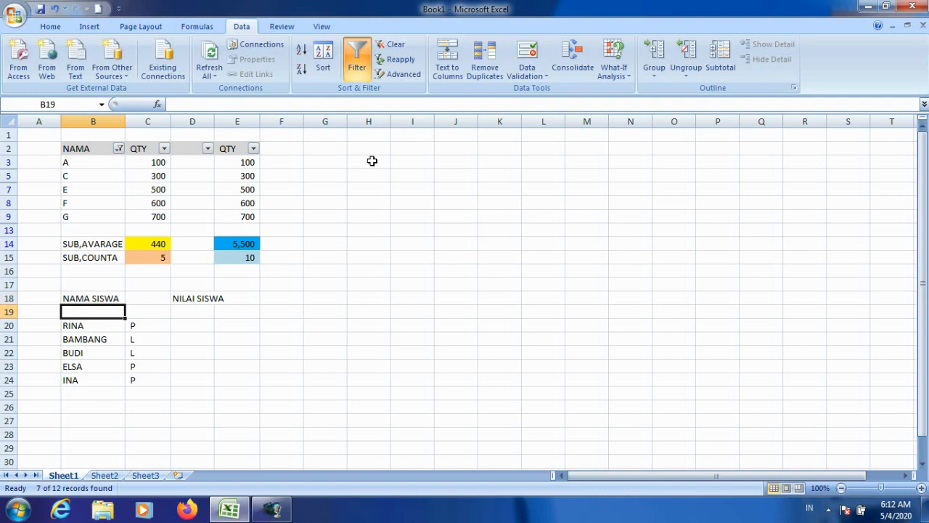
# Step: Enter a student's first name in the empty cell B19 and the code L in C19
pyautogui.write('ROY')
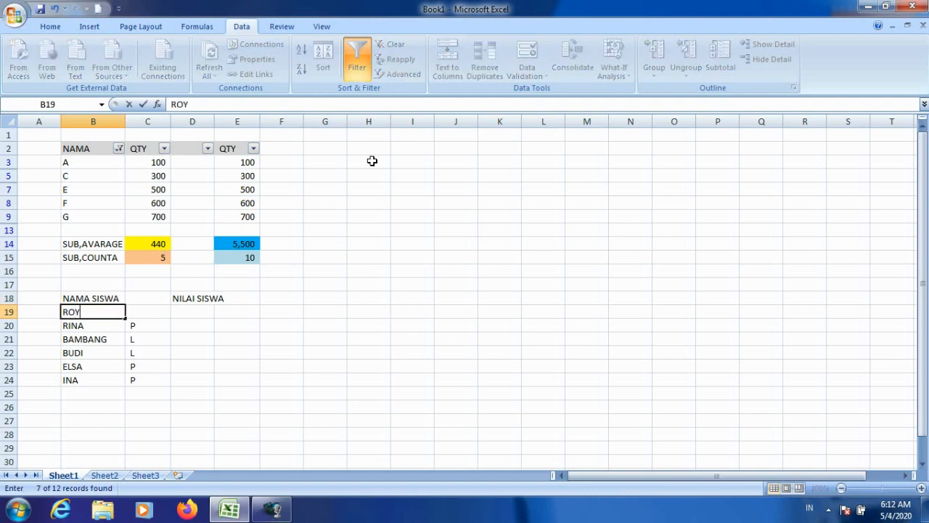
pyautogui.press('Return')
pyautogui.press('Tab')
pyautogui.press('Up')
pyautogui.write('L')
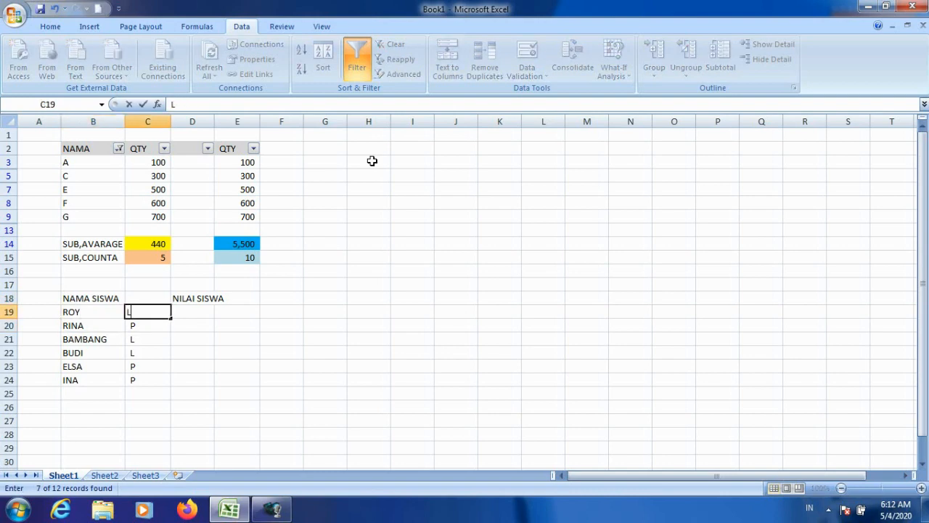
# Step: Enter the score 8 in D19 and the score 7.5 in D20, with a point as decimal separator
pyautogui.press('Tab')
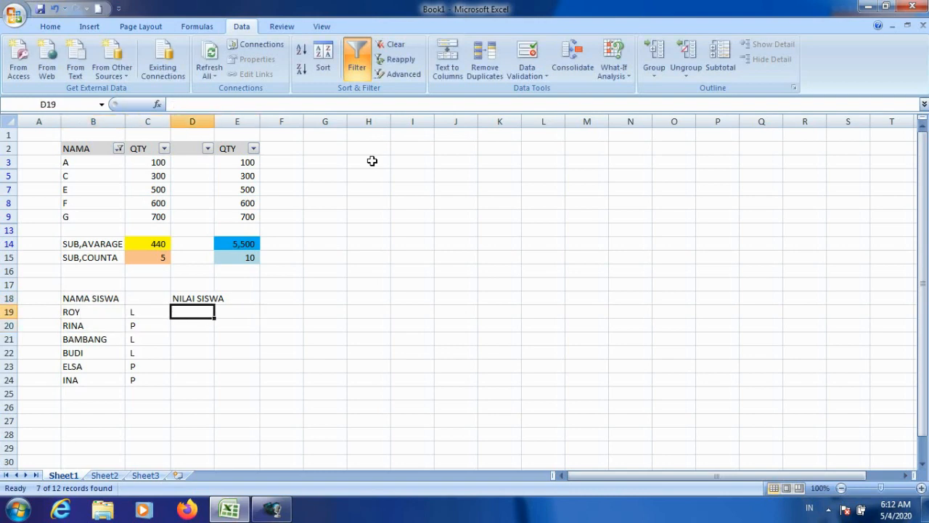
pyautogui.write('8')
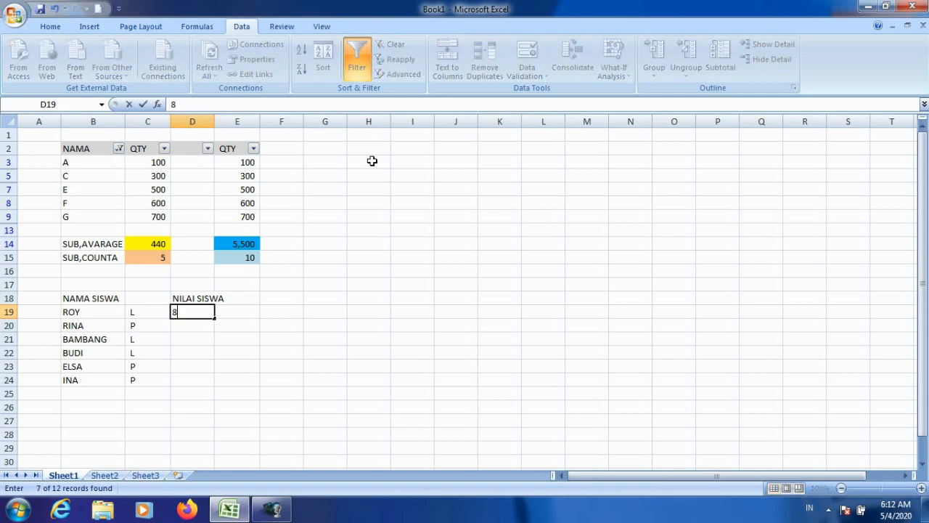
pyautogui.press('Return')
pyautogui.write('7,5')
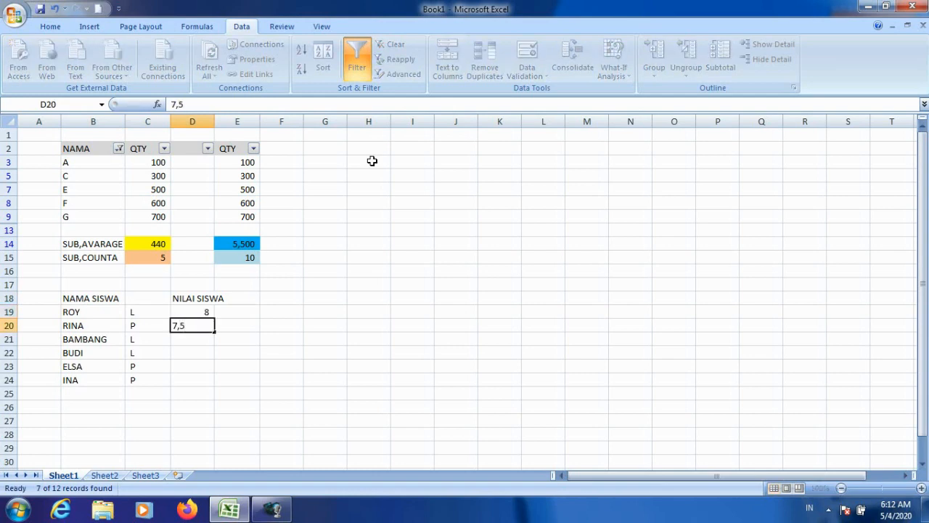
pyautogui.press('Return')
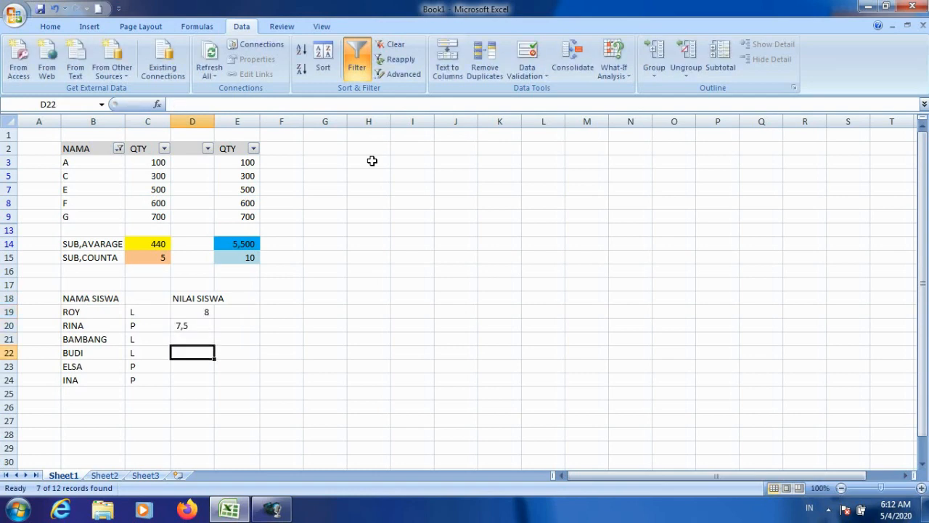
pyautogui.press('Up')
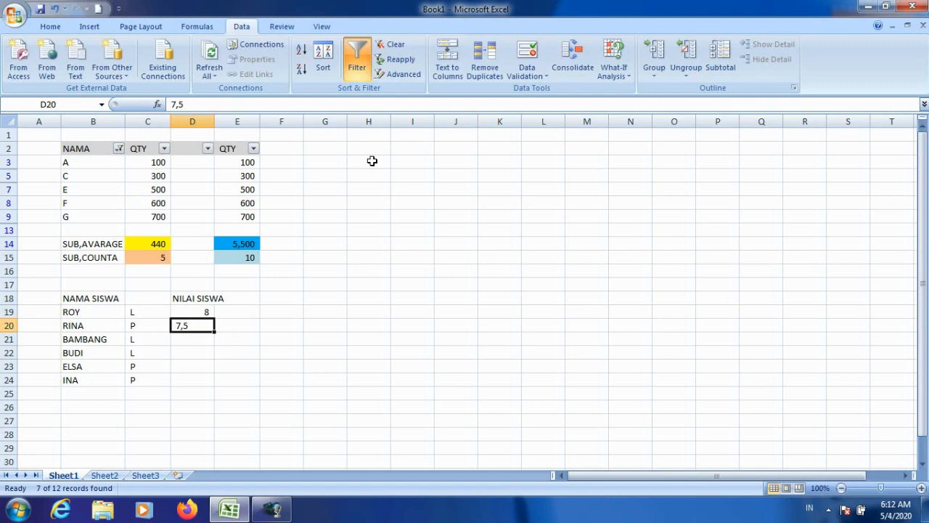
pyautogui.write('7.5')
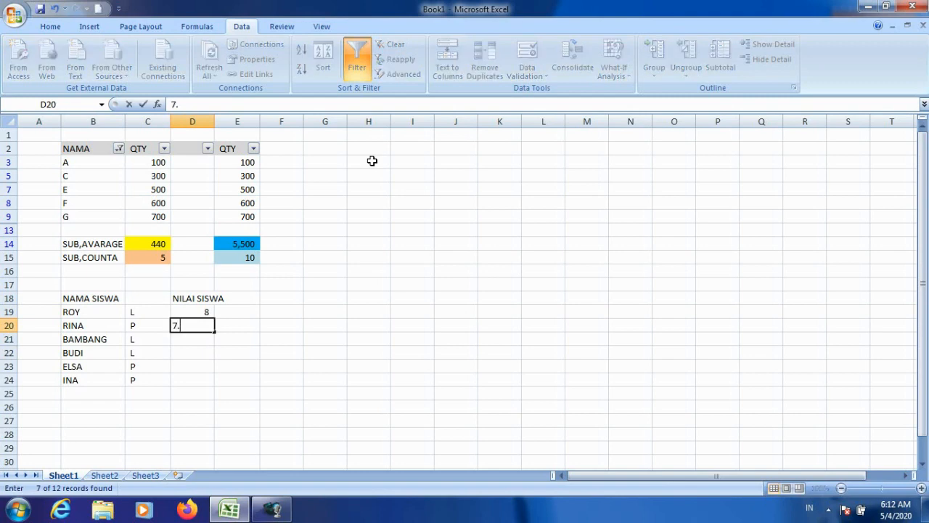
pyautogui.press('Return')
pyautogui.press('Up')
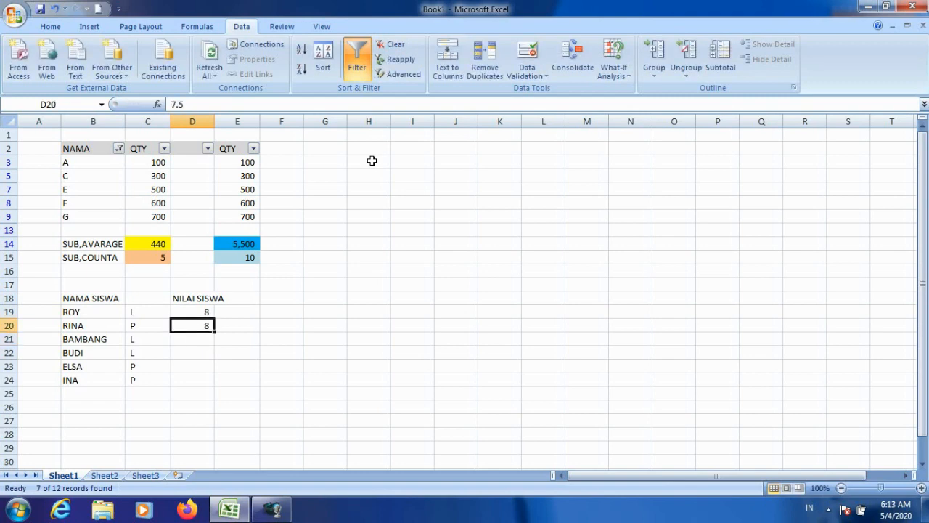
# Step: Format the score cells D19:D24 to show one decimal place and select D21
pyautogui.moveTo(202, 311); pyautogui.dragTo(203, 381)
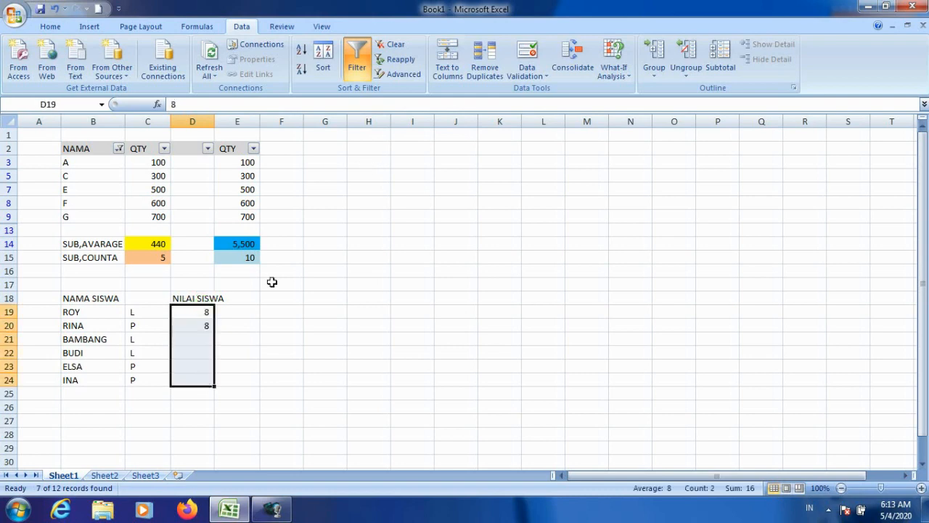
pyautogui.click(51, 26)
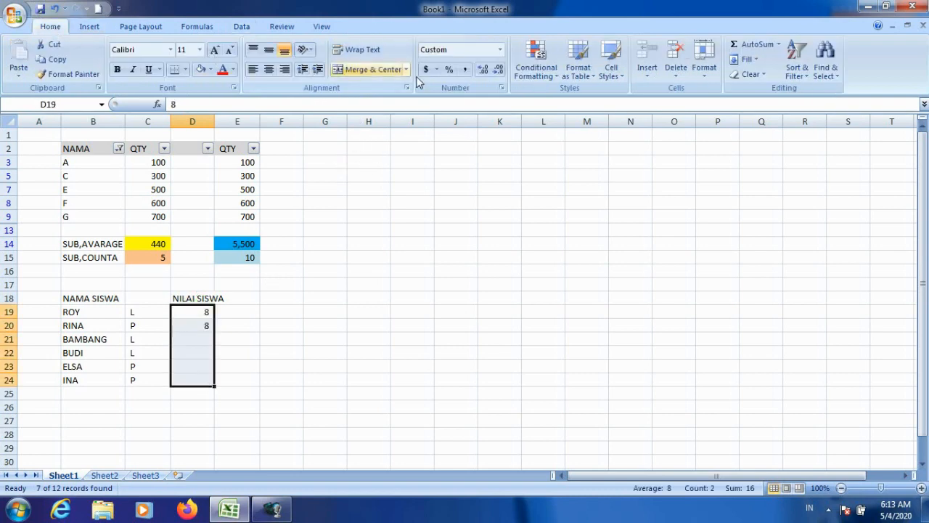
pyautogui.click(482, 70)
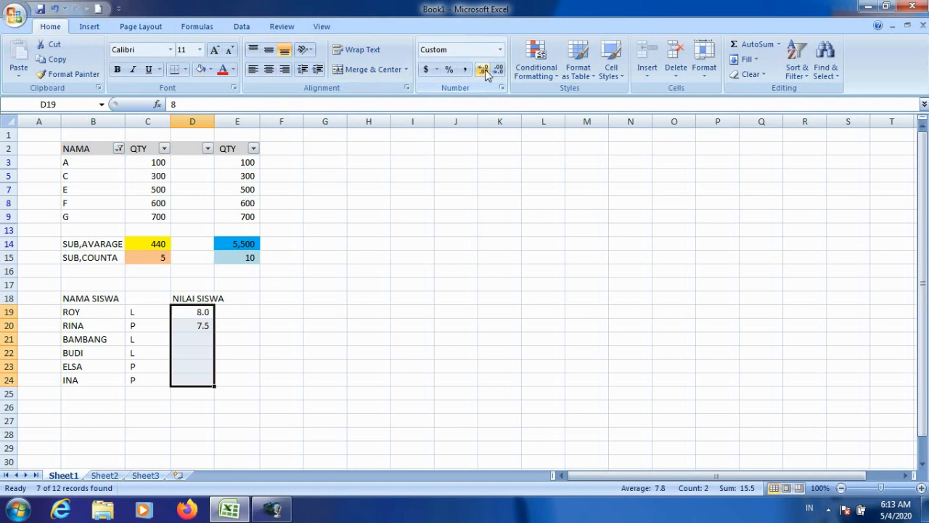
pyautogui.click(456, 215)
pyautogui.click(198, 337)
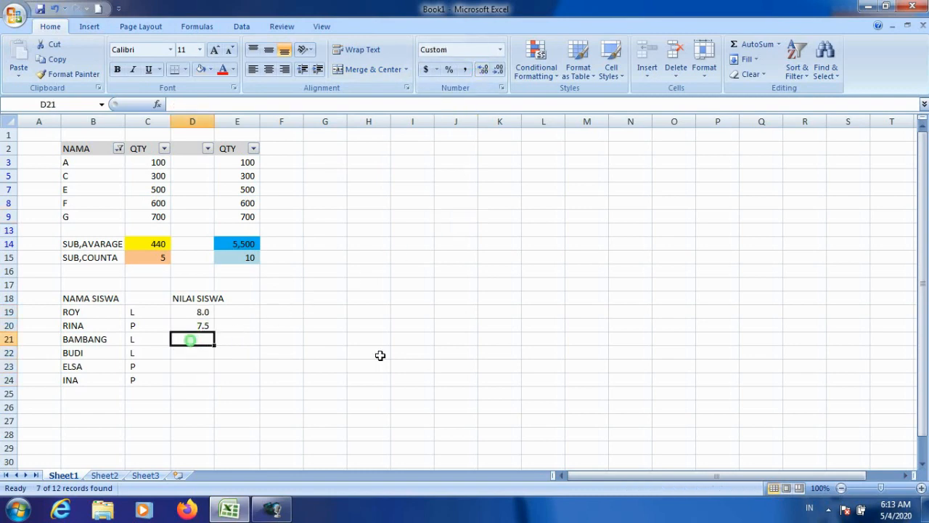
# Step: Enter the remaining scores 6, 9, 8.5 and 7 in cells D21 to D24
pyautogui.write('6')
pyautogui.press('Return')
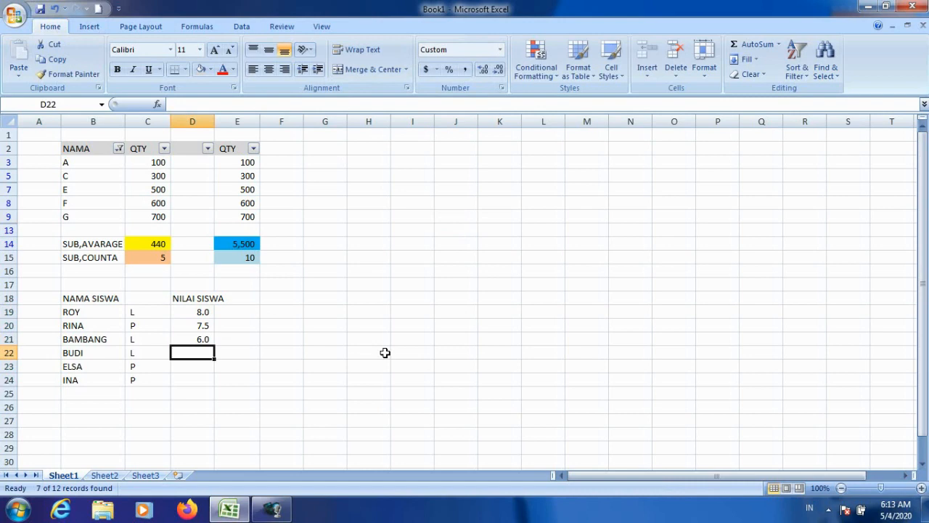
pyautogui.write('9')
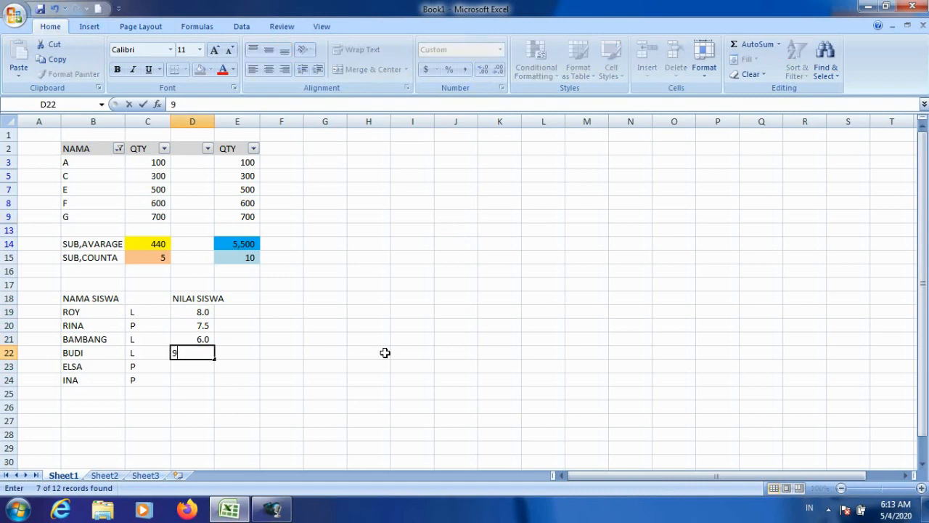
pyautogui.press('Return')
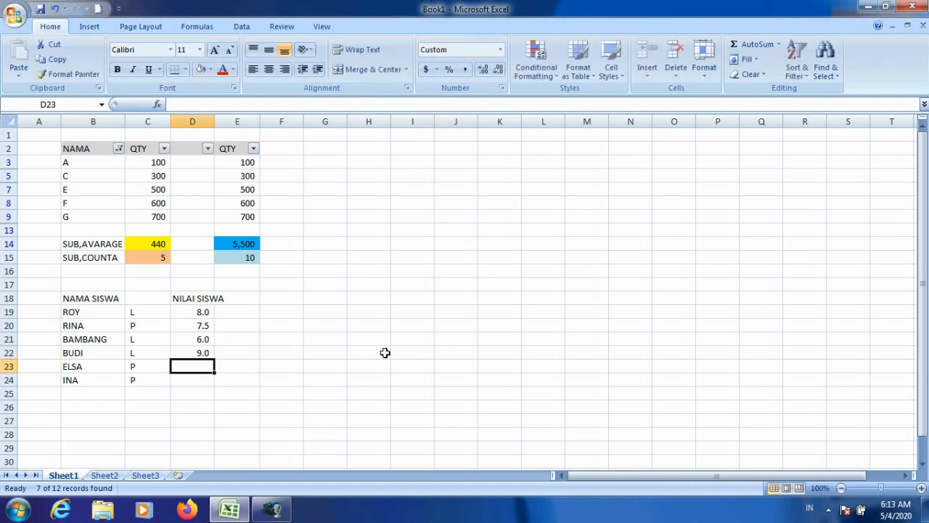
pyautogui.write('8.5')
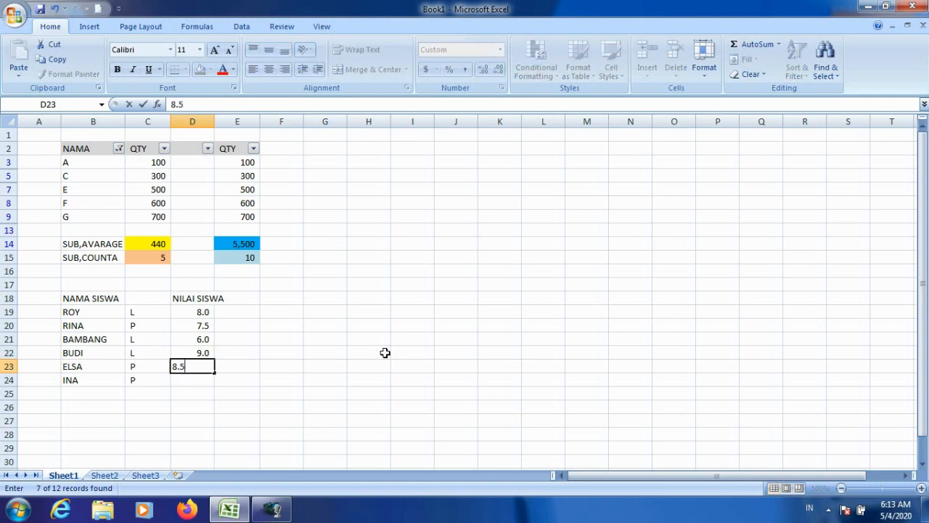
pyautogui.press('Return')
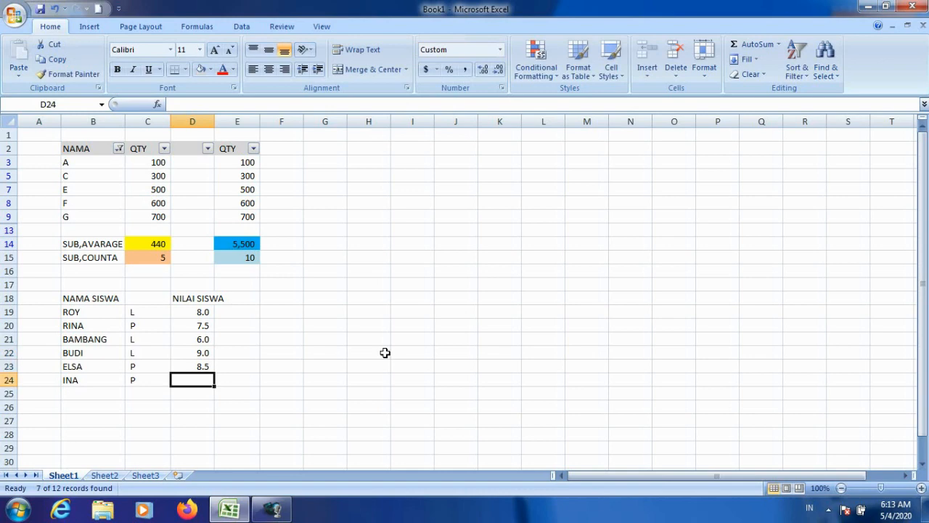
pyautogui.write('7')
pyautogui.press('Return')
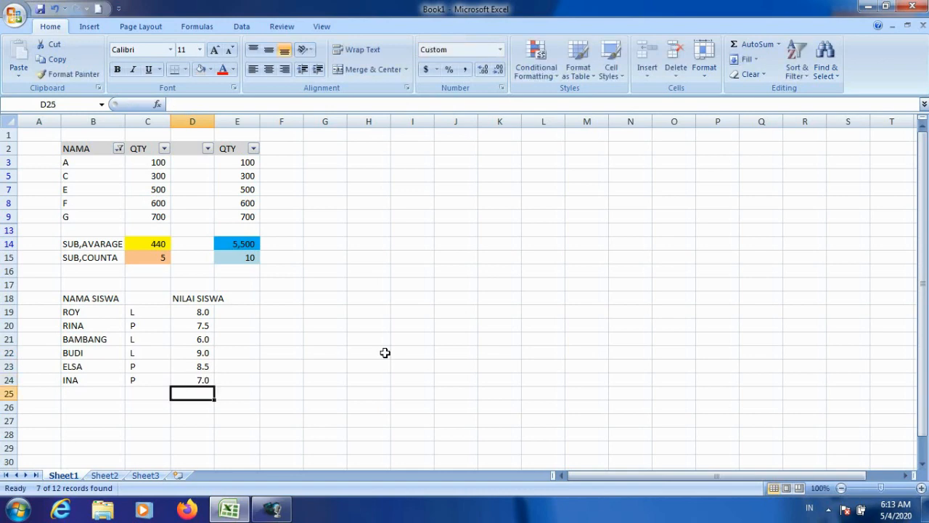
# Step: Enter the heading STATUS in C18 above the L/P codes
pyautogui.press('Left')
pyautogui.press('Left')
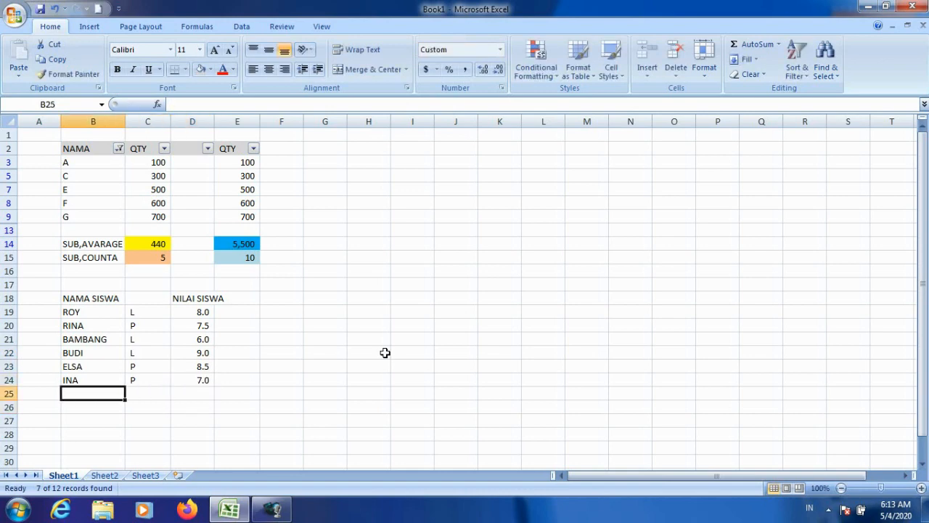
pyautogui.press('Up')
pyautogui.press('Up')
pyautogui.press('Up')
pyautogui.press('Up')
pyautogui.press('Up')
pyautogui.press('Up')
pyautogui.press('Right')
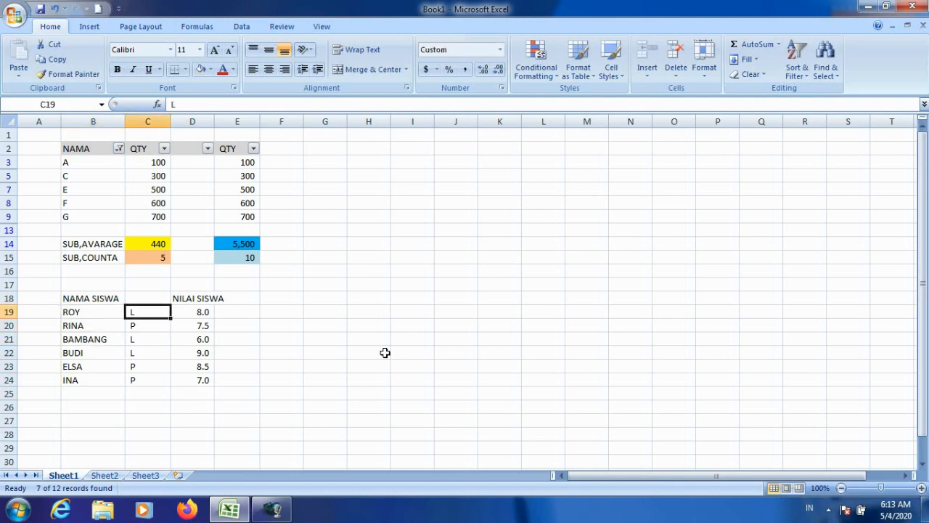
pyautogui.press('Left')
pyautogui.press('Up')
pyautogui.hotkey('shift', 'Right')
pyautogui.hotkey('shift', 'Right')
pyautogui.hotkey('shift', 'Right')
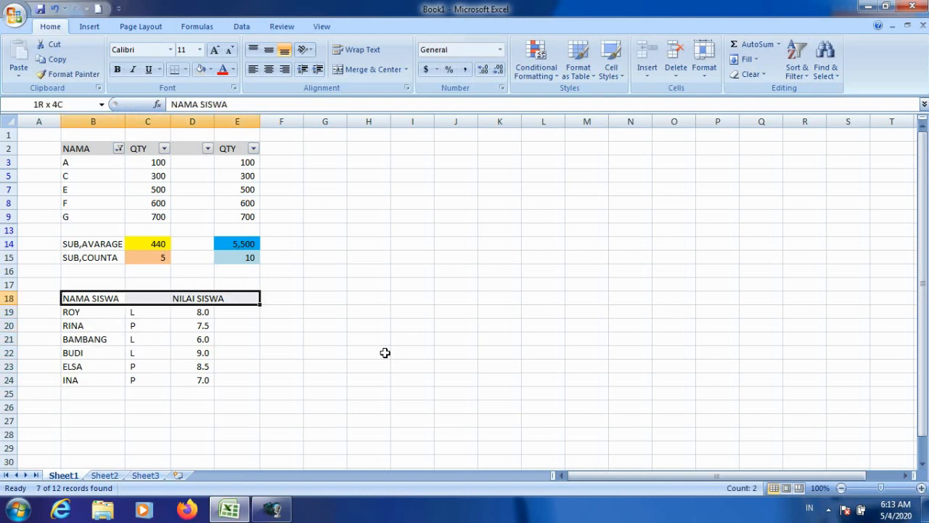
pyautogui.hotkey('shift', 'Left')
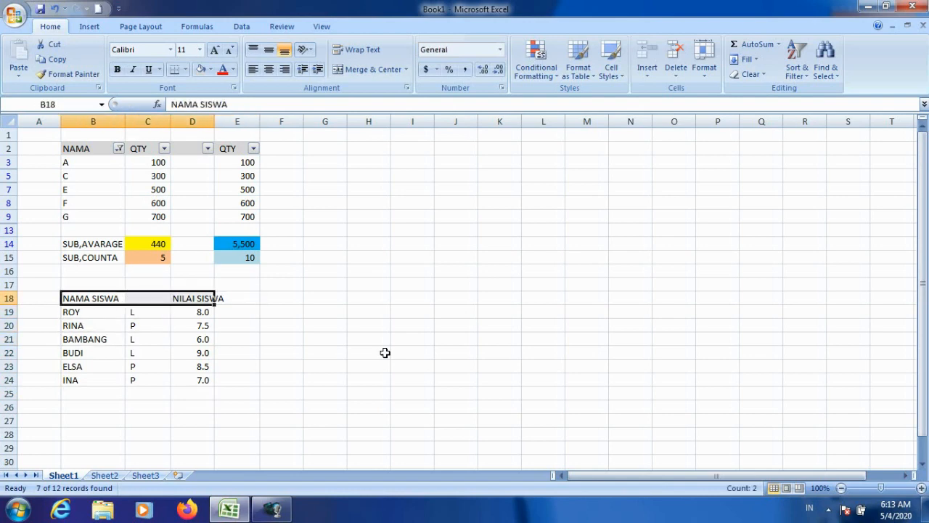
pyautogui.click(149, 296)
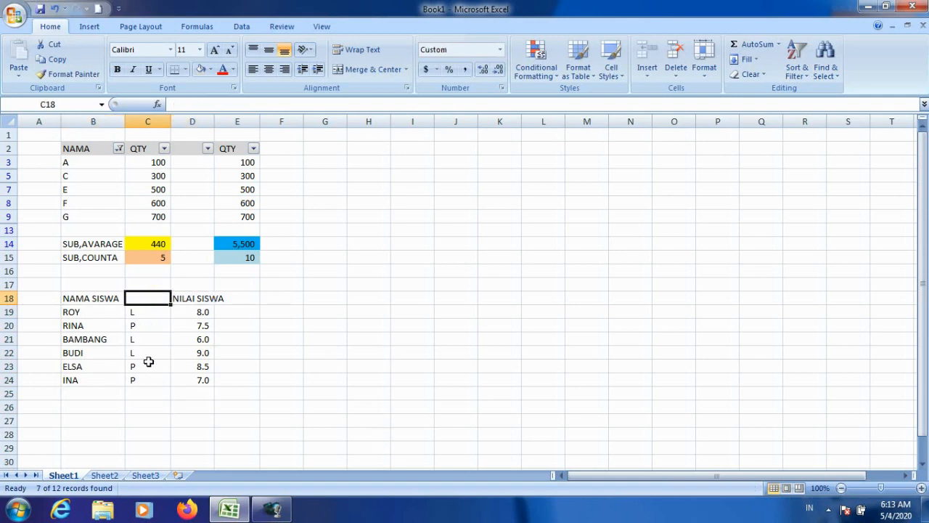
pyautogui.write('STATUS')
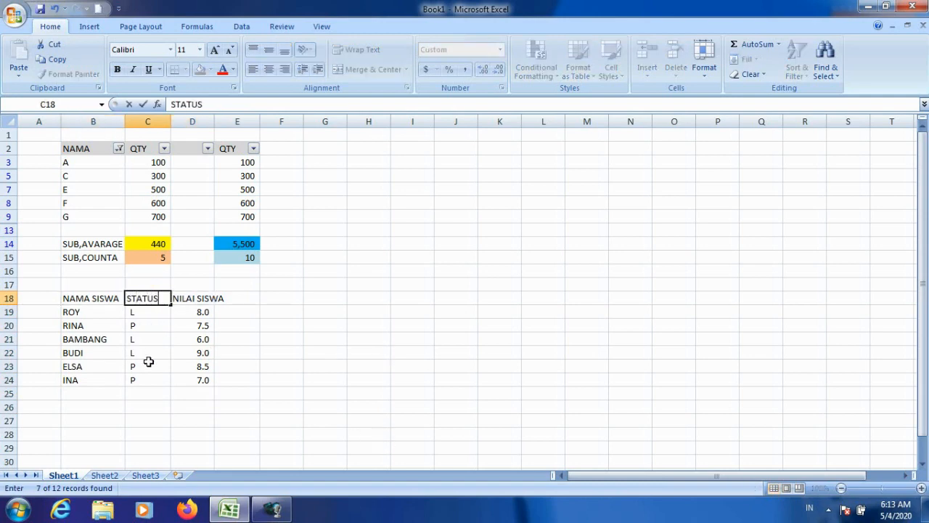
pyautogui.press('Return')
# Step: Widen column D to fit the NILAI SISWA heading and fill the header cells B18:D18 with light gray
pyautogui.press('Up')
pyautogui.press('Left')
pyautogui.press('Right')
pyautogui.press('Left')
pyautogui.hotkey('shift', 'Right')
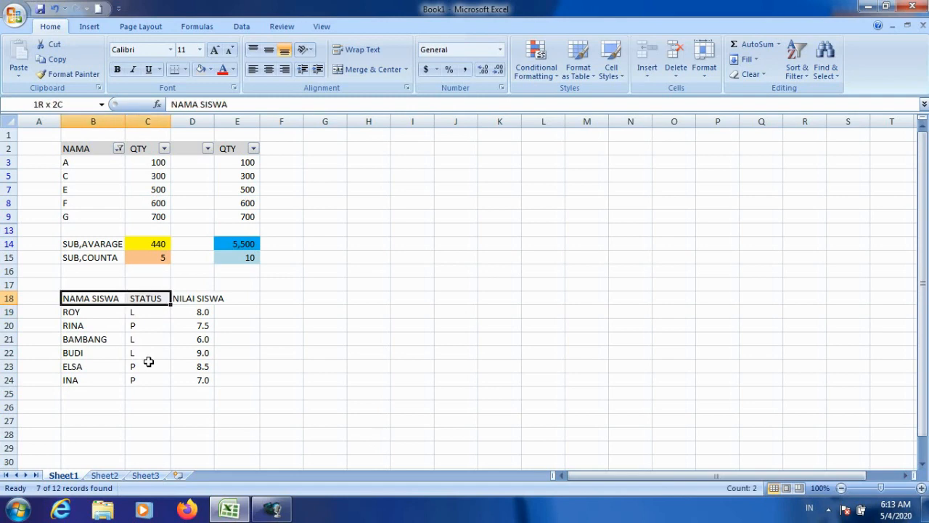
pyautogui.hotkey('shift', 'Right')
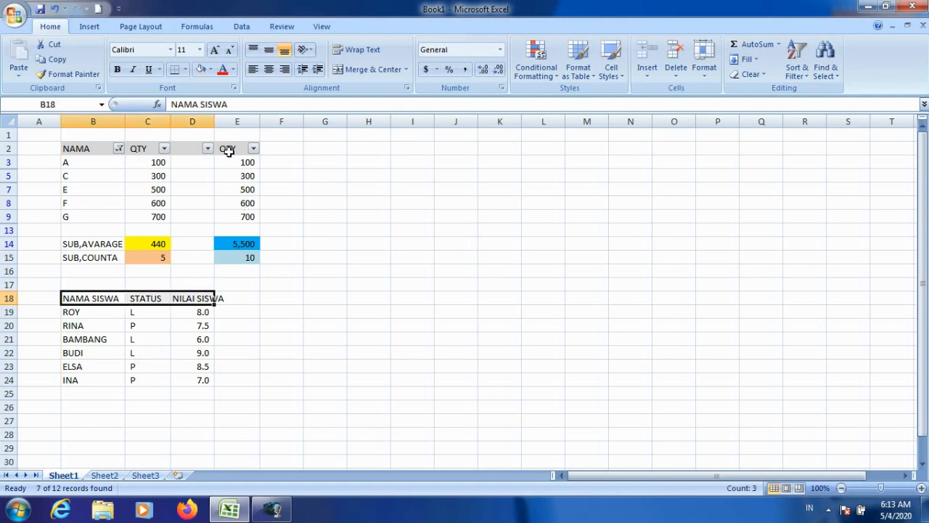
pyautogui.moveTo(214, 121); pyautogui.dragTo(235, 154)
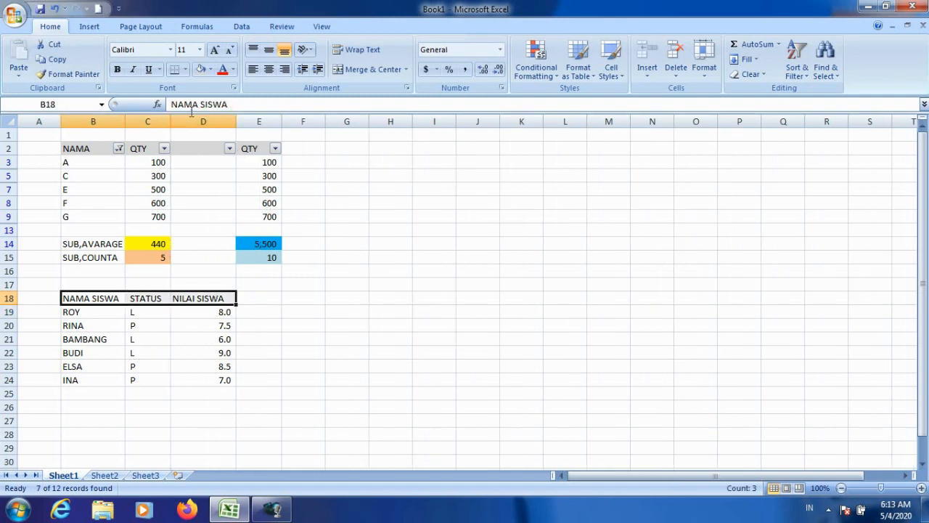
pyautogui.click(204, 69)
# Step: Fill the cells B25:D25 below the student list with the same light gray as the header row
pyautogui.click(211, 383)
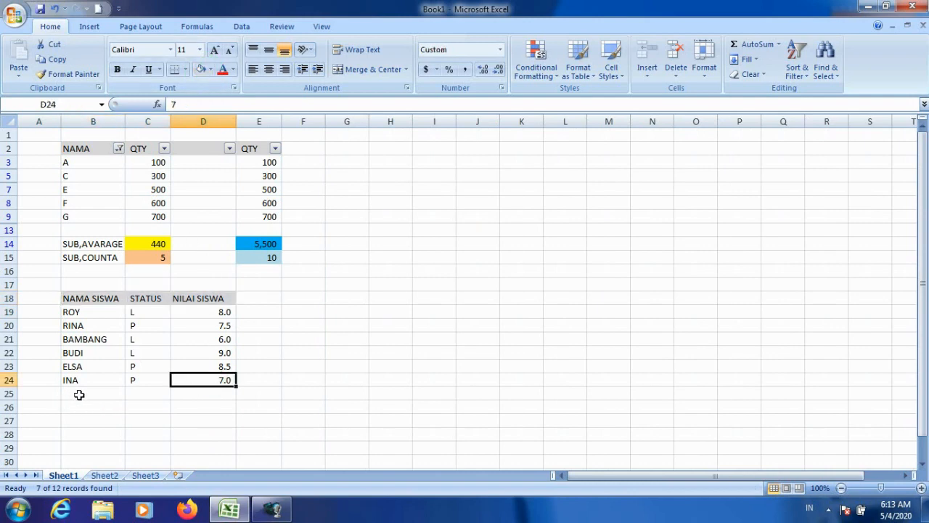
pyautogui.moveTo(77, 395); pyautogui.dragTo(190, 394)
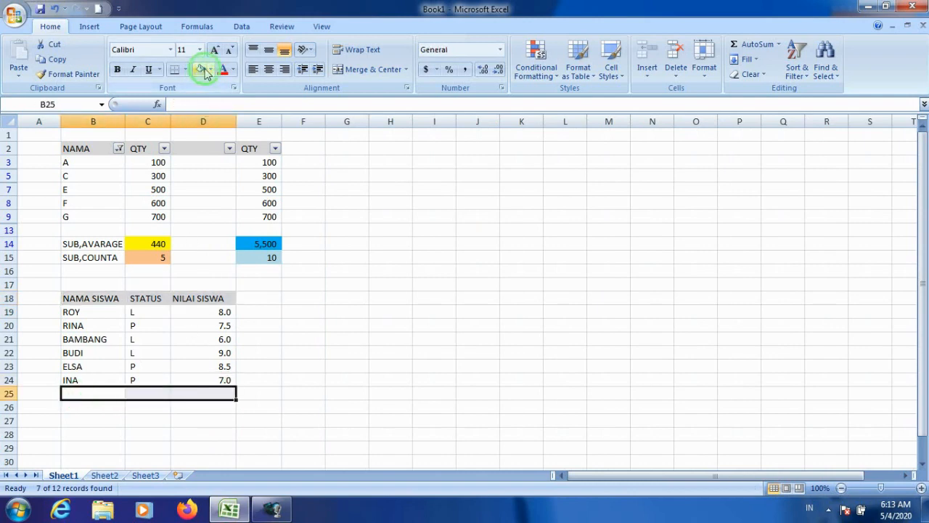
pyautogui.click(203, 70)
pyautogui.click(147, 445)
# Step: Enter the label SUBTOTAL in B25 and select D25 in the same row
pyautogui.click(88, 393)
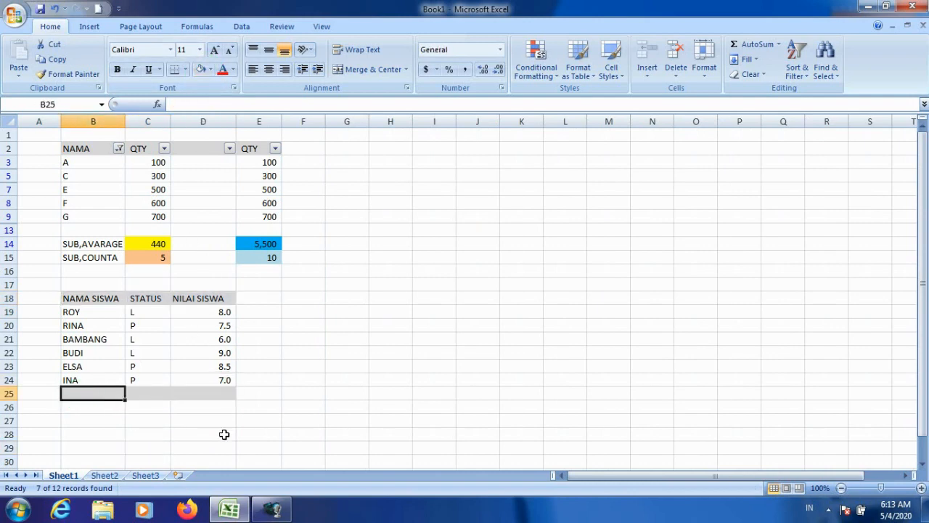
pyautogui.write('SUB')
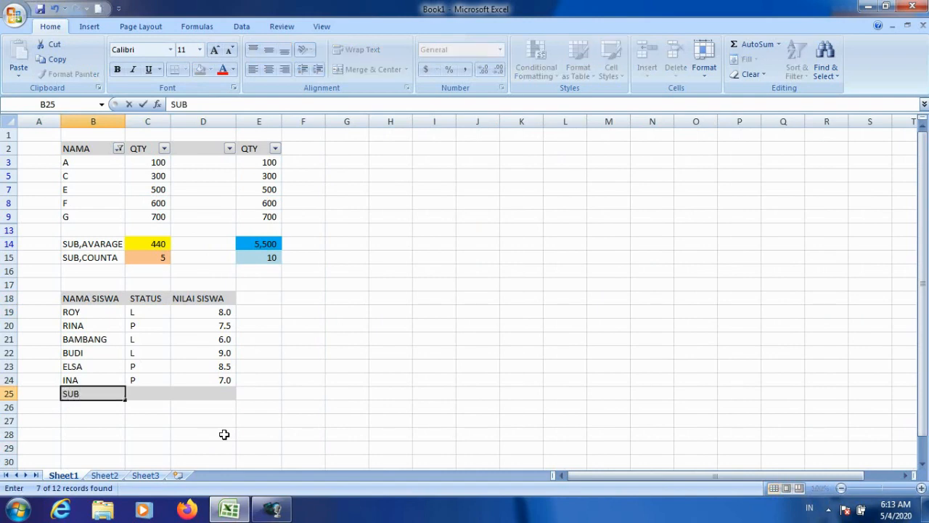
pyautogui.write('TOTAL')
pyautogui.press('Return')
pyautogui.press('Up')
pyautogui.press('Right')
pyautogui.press('Right')
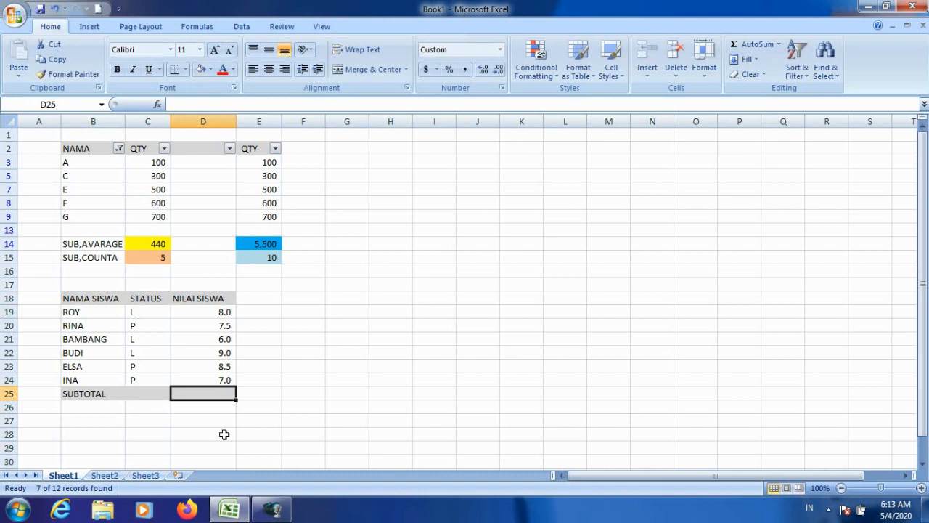
# Step: Go through the student scores in D19:D24 and return to the empty subtotal cell D25
pyautogui.press('Up')
pyautogui.press('Up')
pyautogui.press('Up')
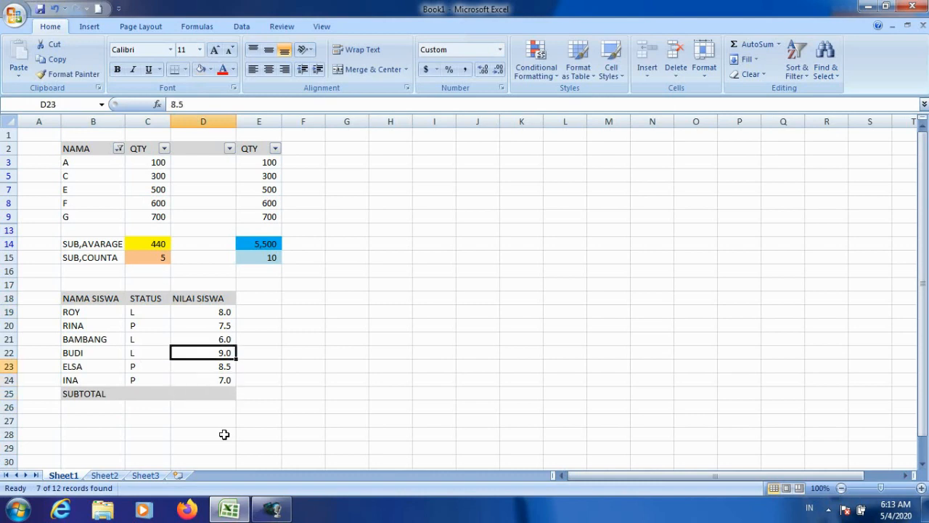
pyautogui.press('Up')
pyautogui.press('Up')
pyautogui.press('Up')
pyautogui.press('Down')
pyautogui.press('Down')
pyautogui.press('Down')
pyautogui.press('Down')
pyautogui.press('Down')
pyautogui.press('Down')
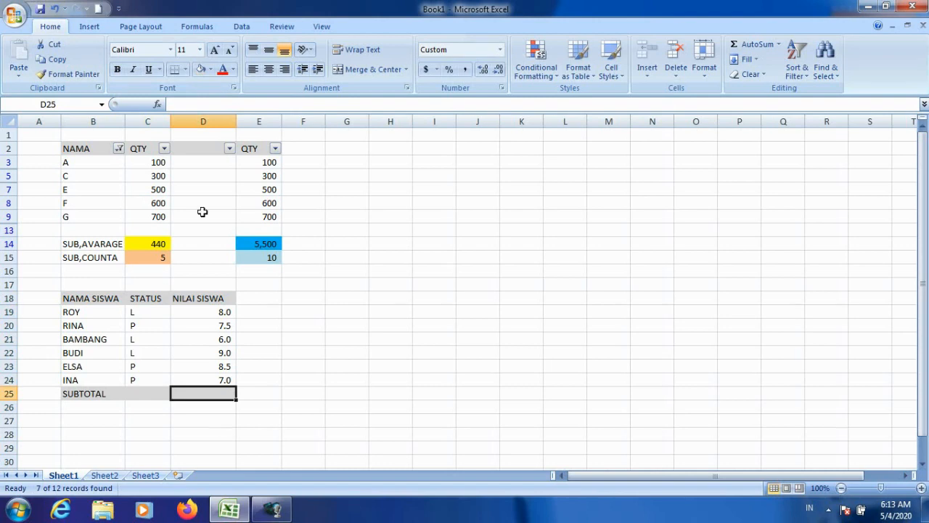
# Step: Search the function list for SUBTOTAL and insert that function in D25, opening its arguments
pyautogui.click(198, 27)
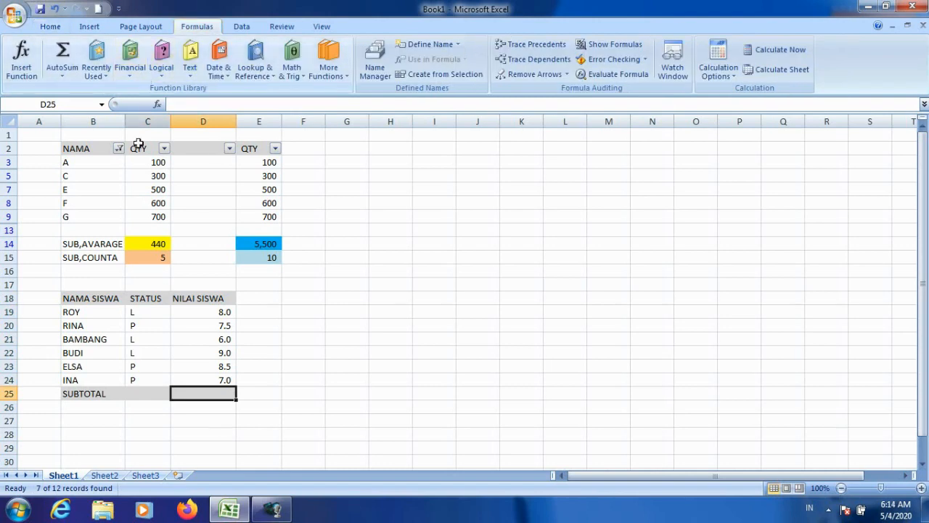
pyautogui.click(103, 78)
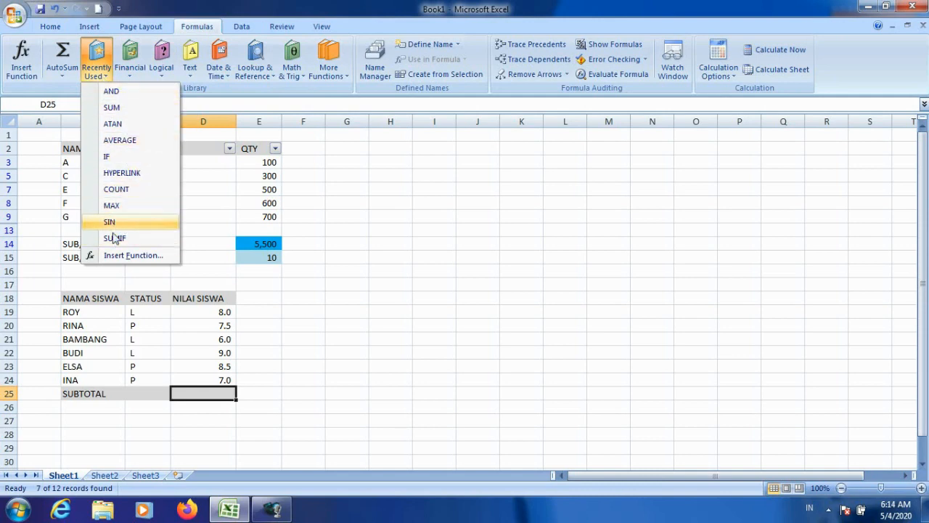
pyautogui.click(114, 255)
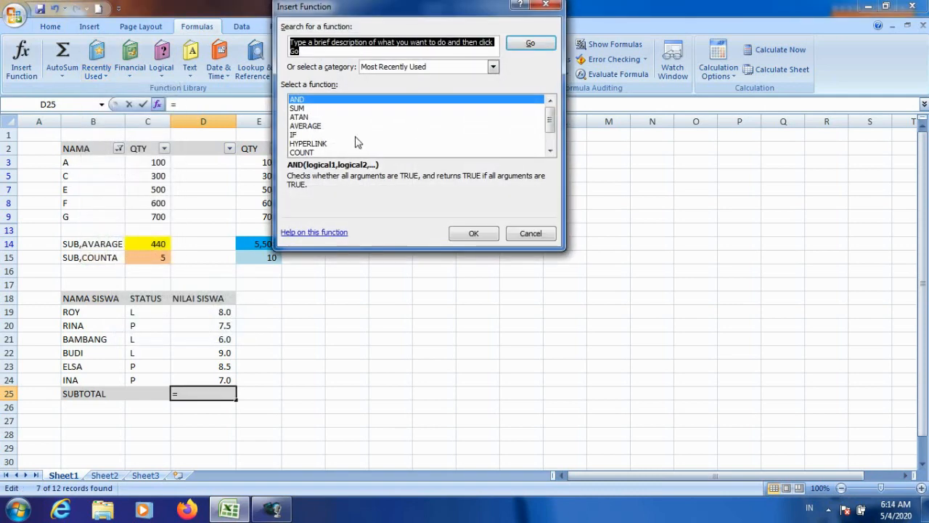
pyautogui.write('SUB')
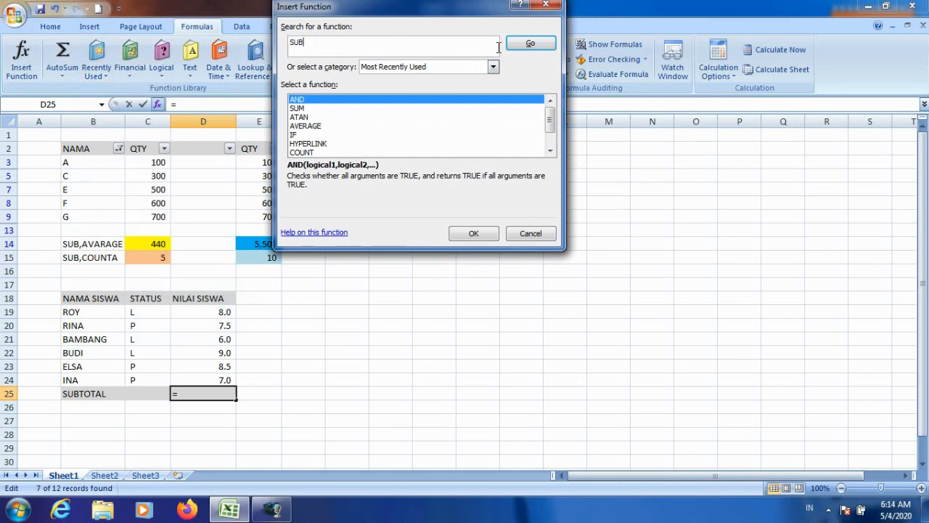
pyautogui.write('TOTAL')
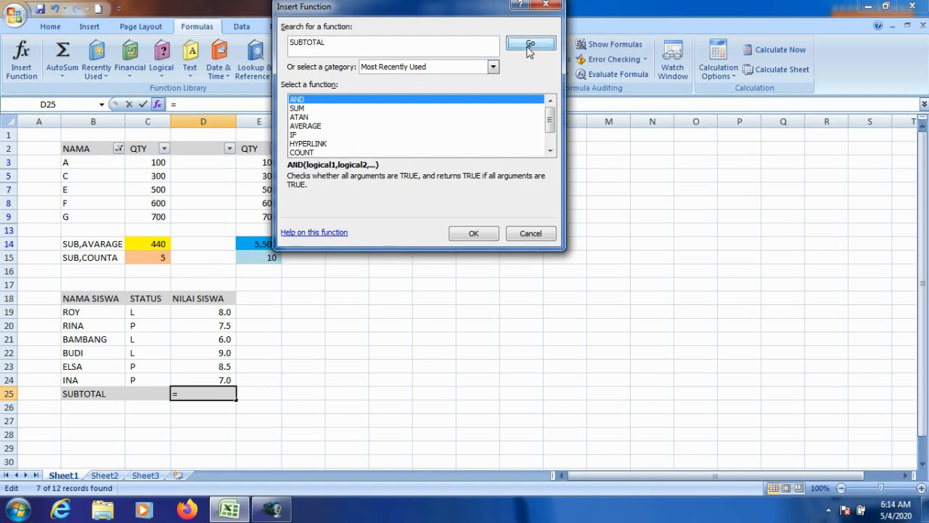
pyautogui.click(528, 51)
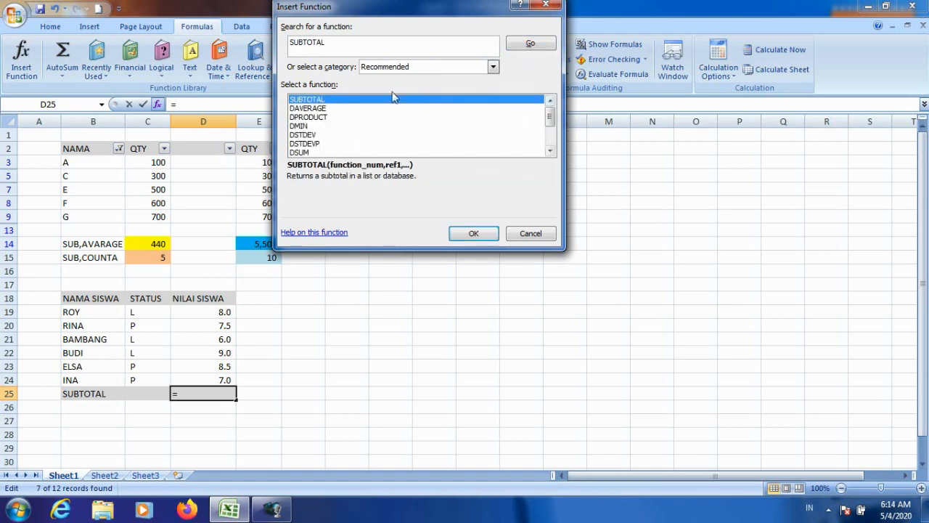
pyautogui.moveTo(421, 7); pyautogui.dragTo(478, 197)
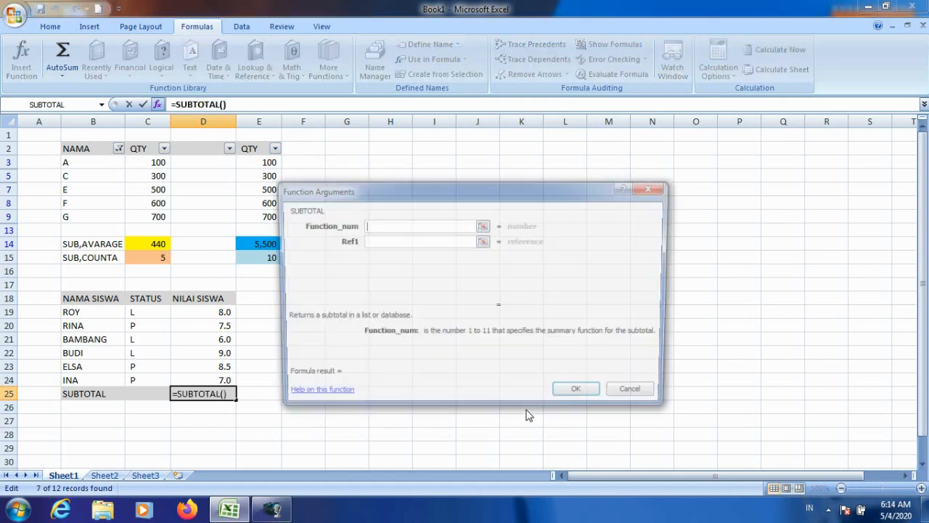
# Step: Try AVERAGE as the Function_num argument of the SUBTOTAL function for D25
pyautogui.click(482, 225)
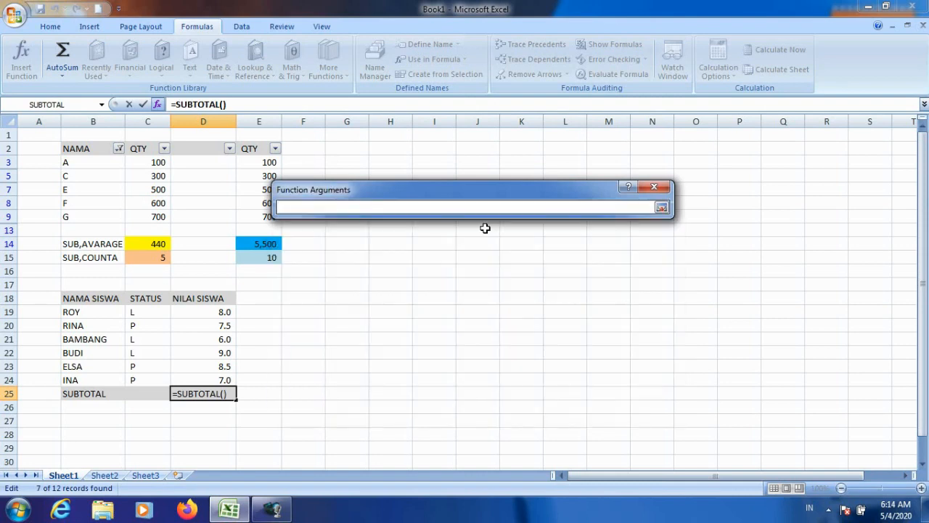
pyautogui.click(660, 208)
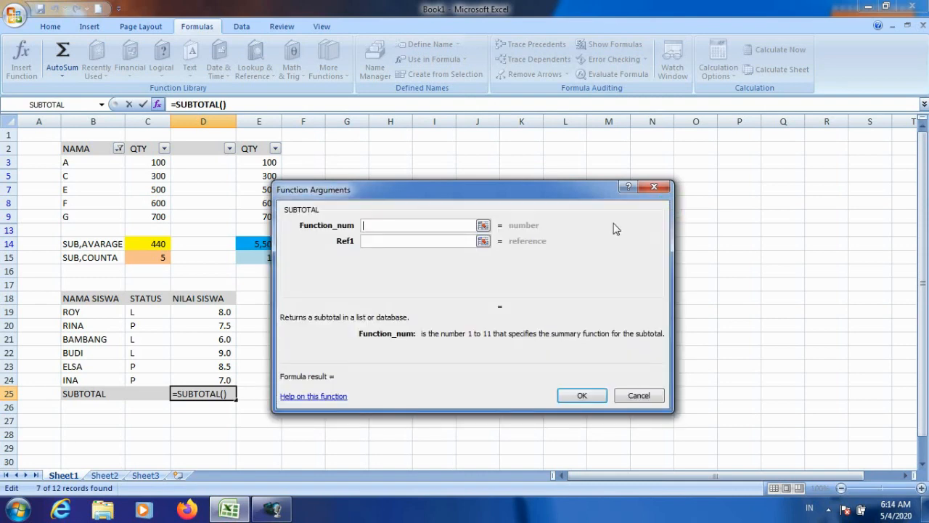
pyautogui.write('AVRA')
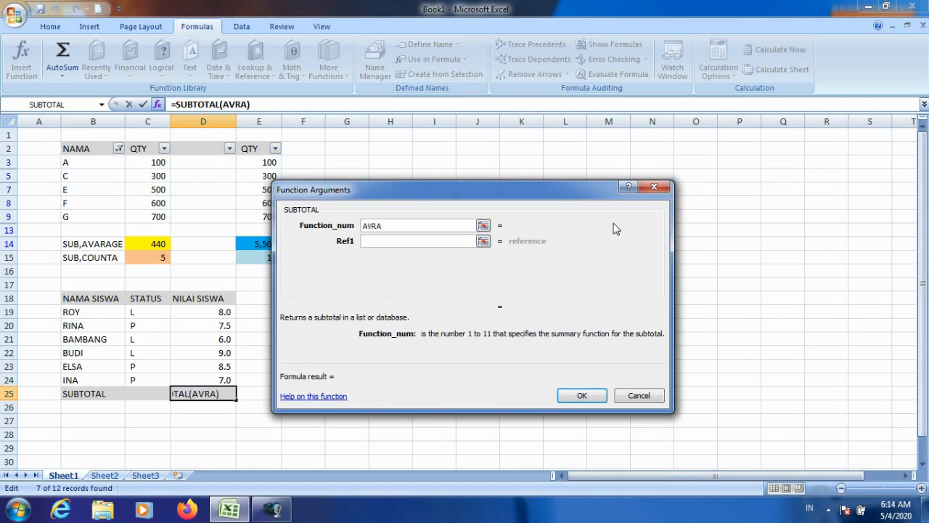
pyautogui.press('BackSpace')
pyautogui.press('BackSpace')
pyautogui.write('ERAGE')
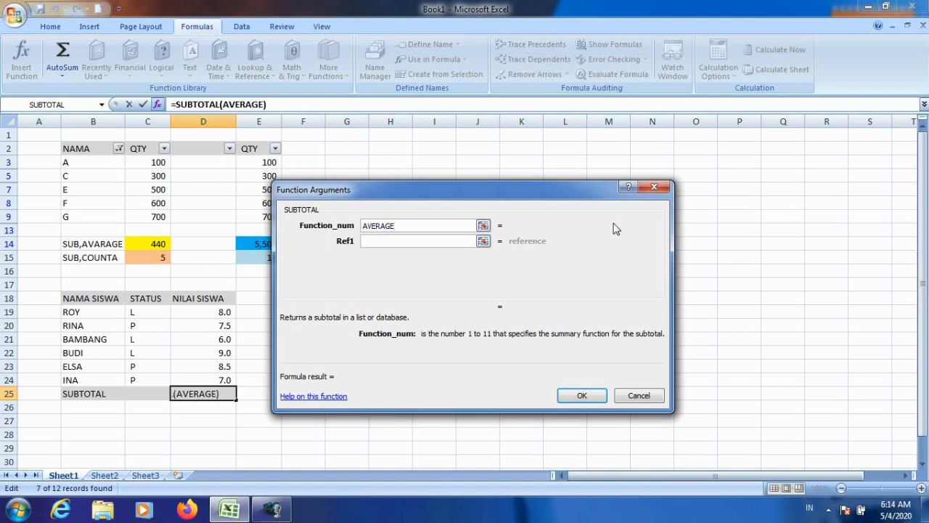
pyautogui.click(483, 241)
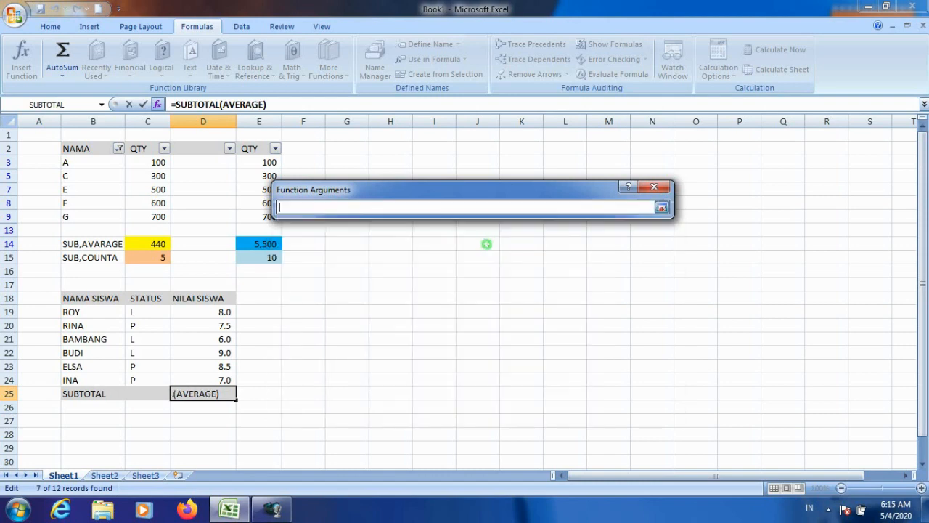
pyautogui.click(661, 208)
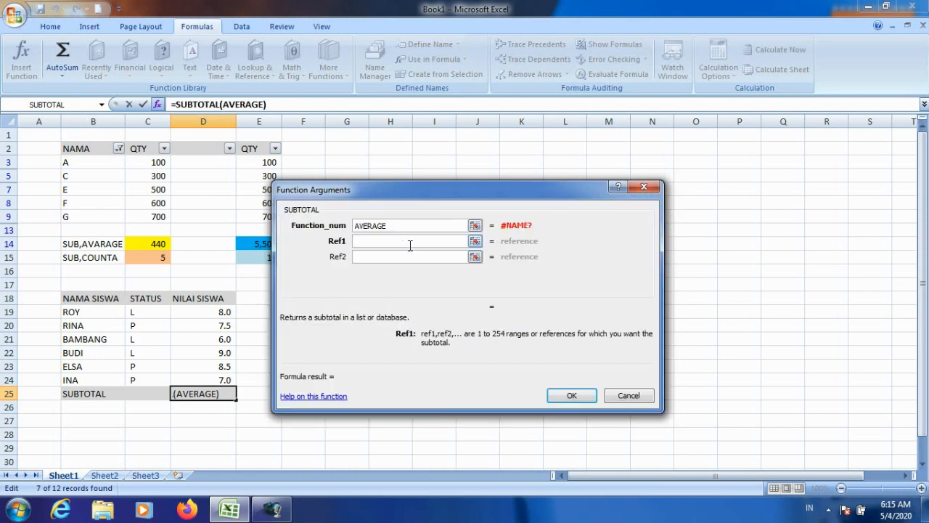
# Step: Try the spelling AVARAGE for the Function_num argument instead
pyautogui.click(372, 225)
pyautogui.press('BackSpace')
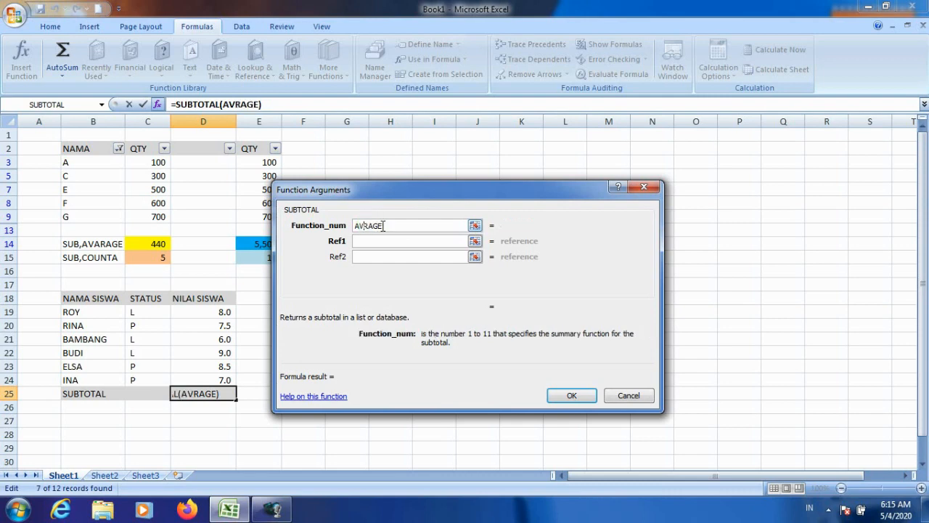
pyautogui.write('A')
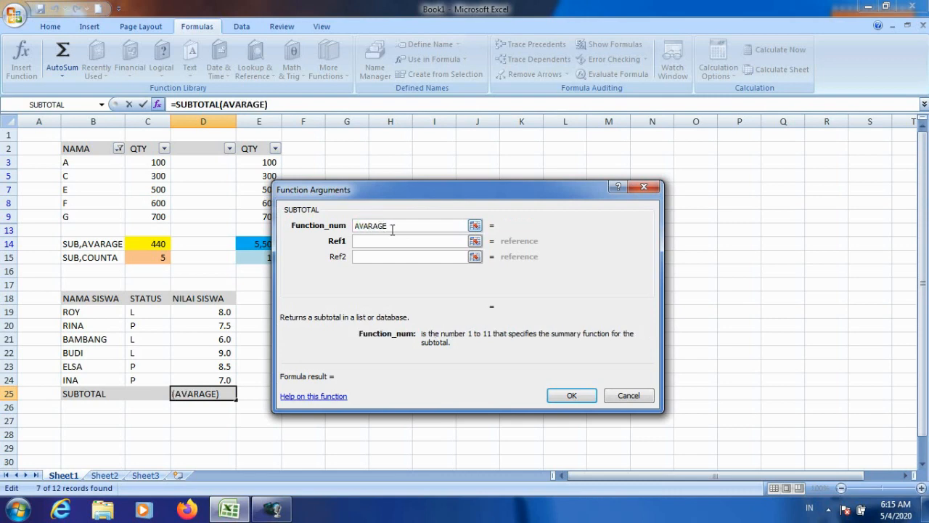
pyautogui.click(443, 241)
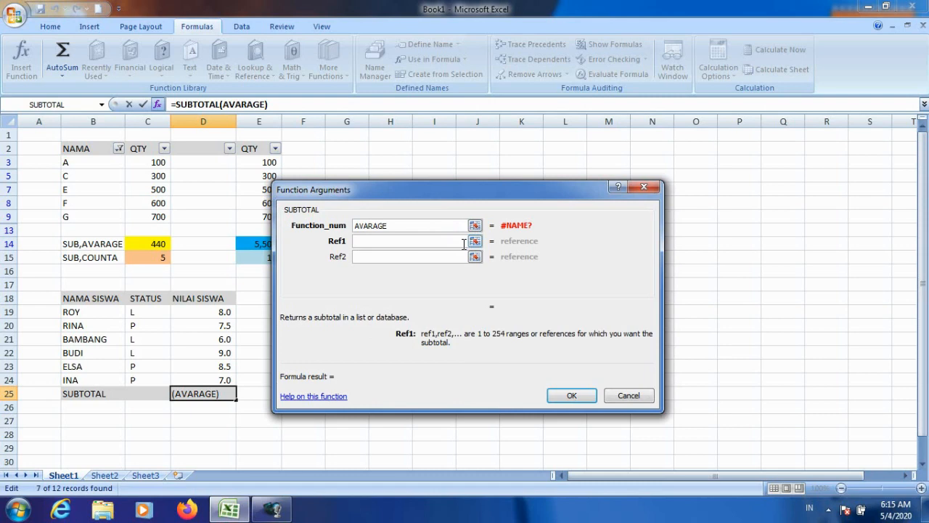
# Step: Retry the Function_num argument with the spelling AVERAGE and go to Ref1
pyautogui.click(420, 229)
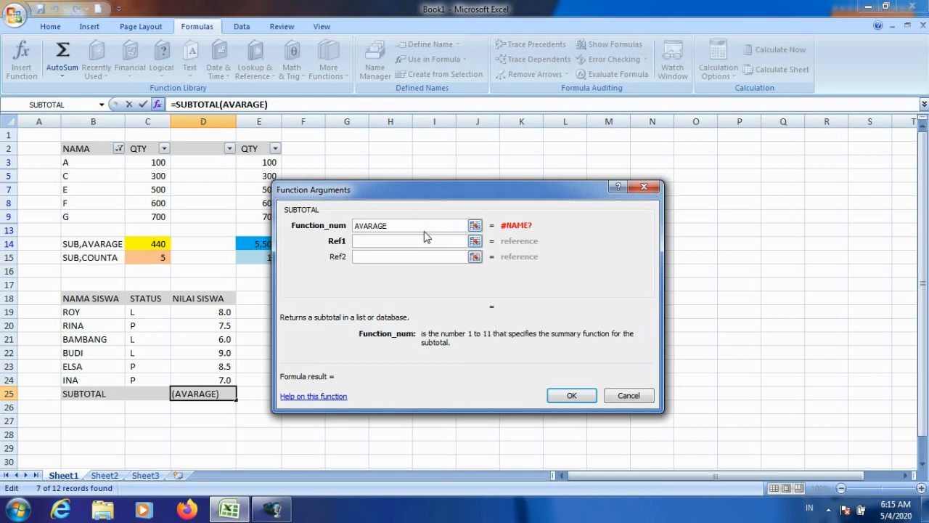
pyautogui.press('BackSpace')
pyautogui.press('BackSpace')
pyautogui.press('BackSpace')
pyautogui.press('BackSpace')
pyautogui.press('BackSpace')
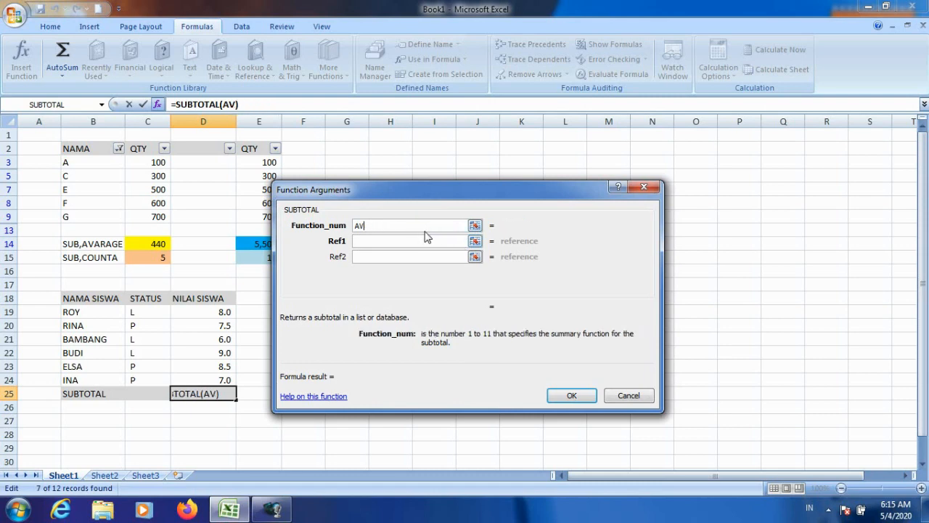
pyautogui.write('ERAGE')
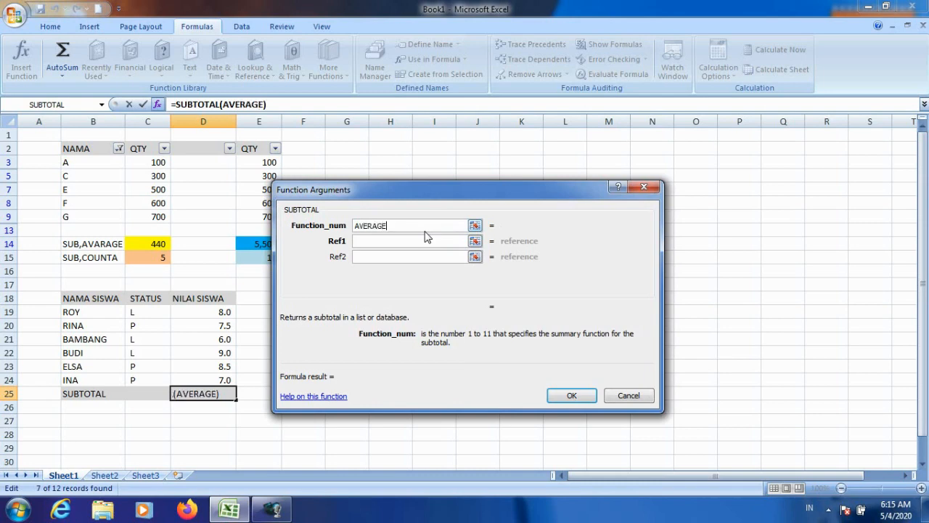
pyautogui.click(407, 244)
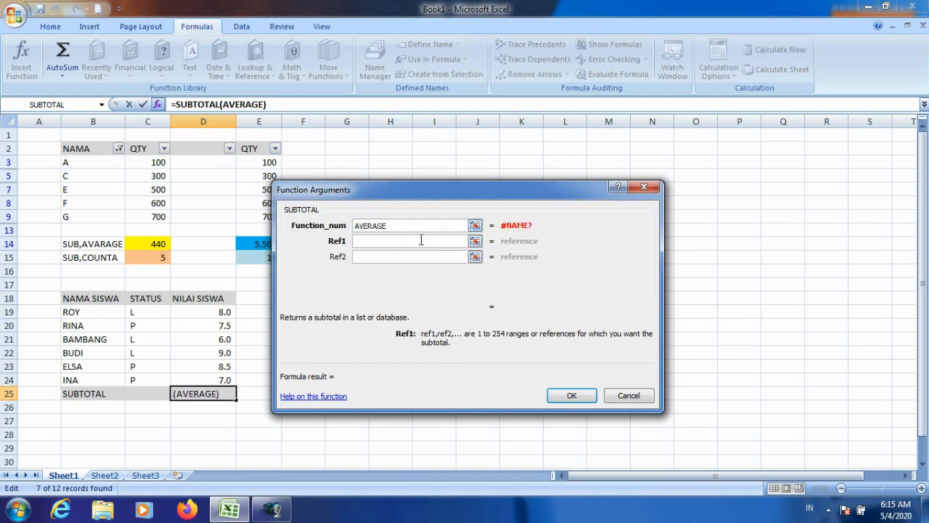
pyautogui.click(419, 238)
# Step: Change the ending of the Function_num entry to try AVARAGE once more
pyautogui.click(398, 226)
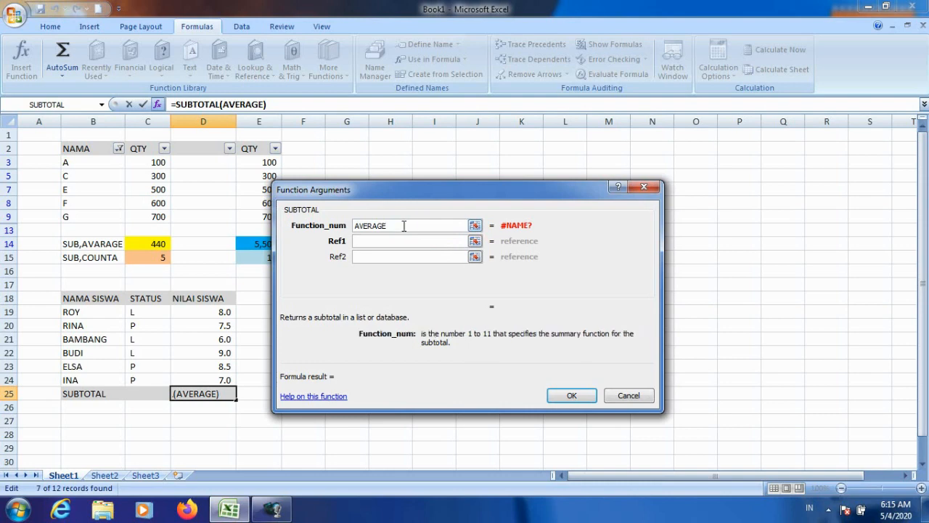
pyautogui.press('BackSpace')
pyautogui.press('BackSpace')
pyautogui.press('BackSpace')
pyautogui.press('BackSpace')
pyautogui.press('BackSpace')
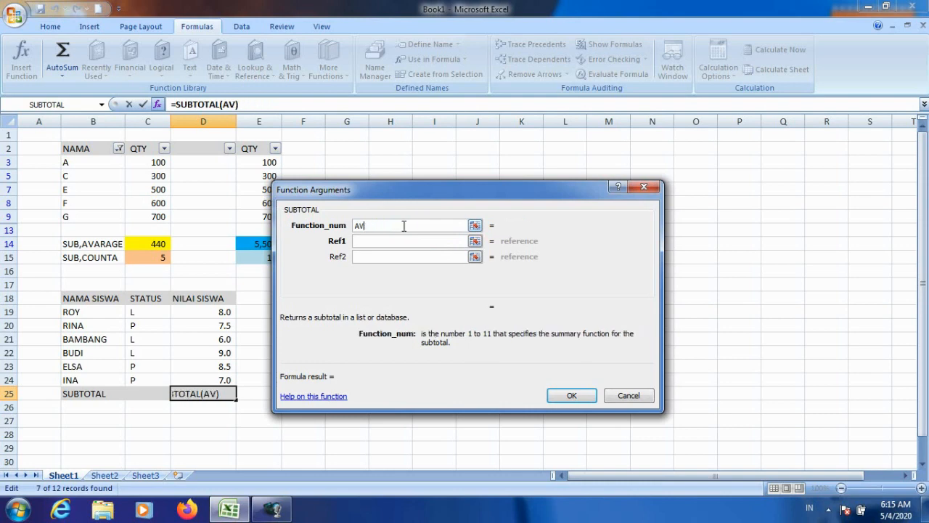
pyautogui.write('ARAGE')
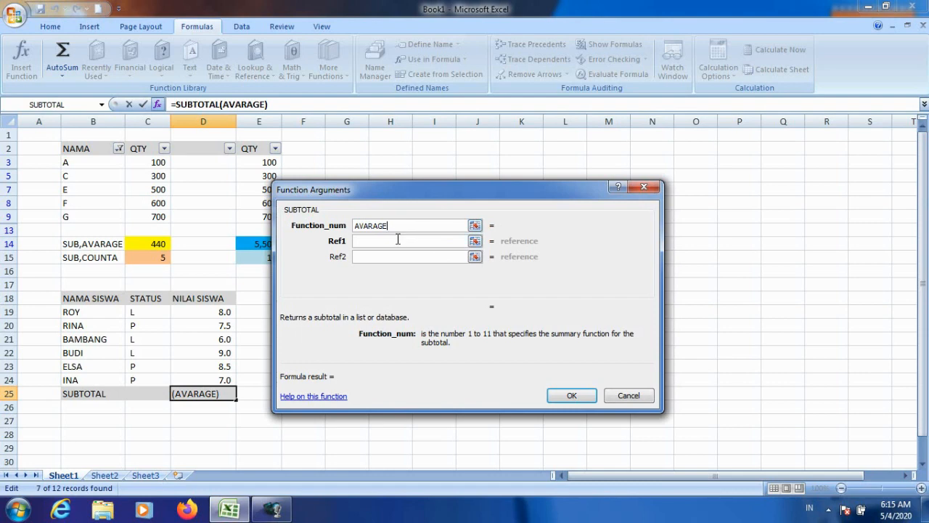
pyautogui.click(398, 240)
# Step: Clear the whole Function_num argument and try AVEREGE in its place
pyautogui.moveTo(438, 226); pyautogui.dragTo(339, 226)
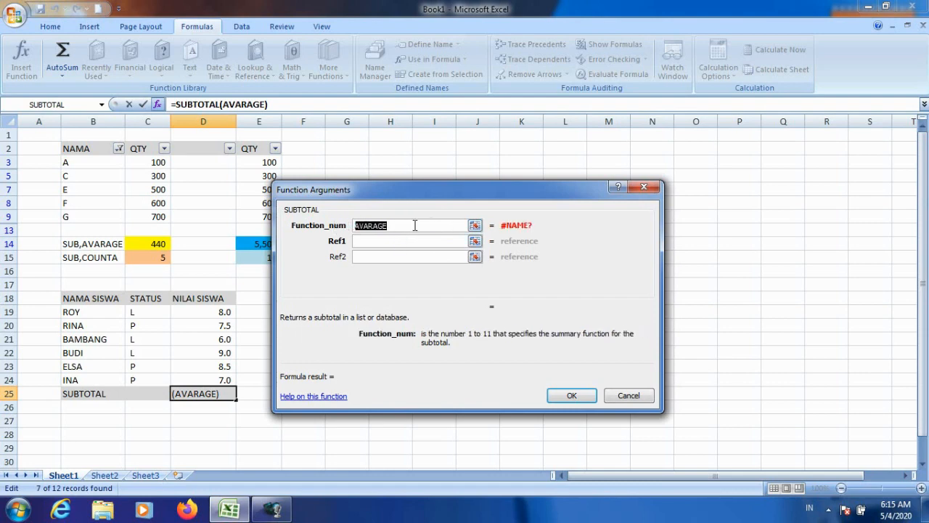
pyautogui.press('BackSpace')
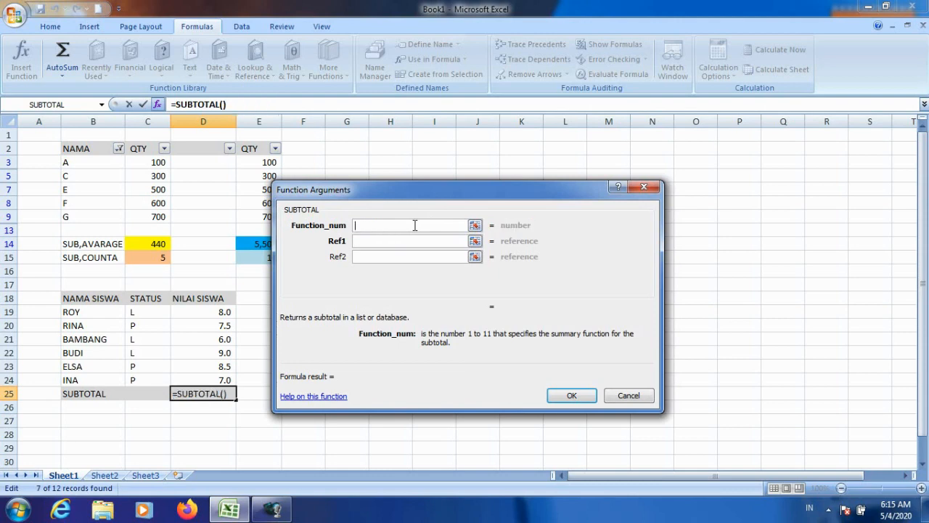
pyautogui.click(474, 225)
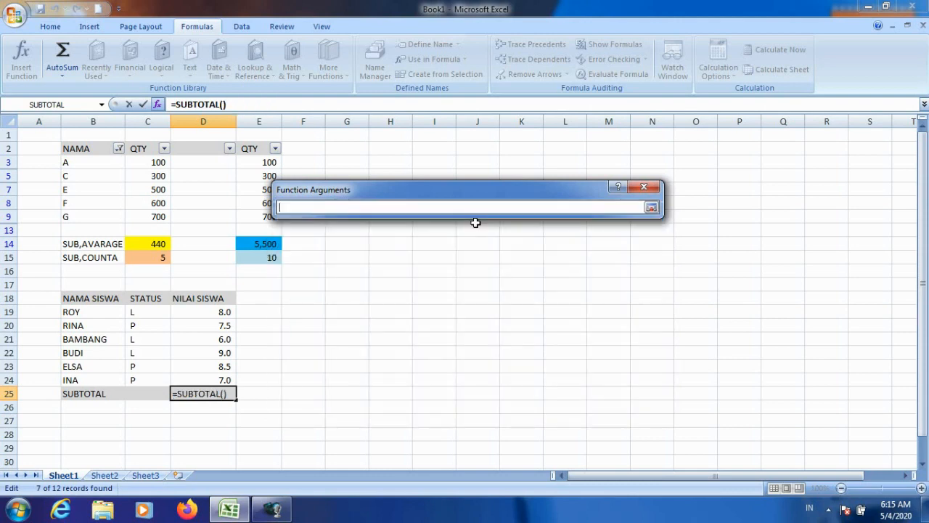
pyautogui.click(647, 204)
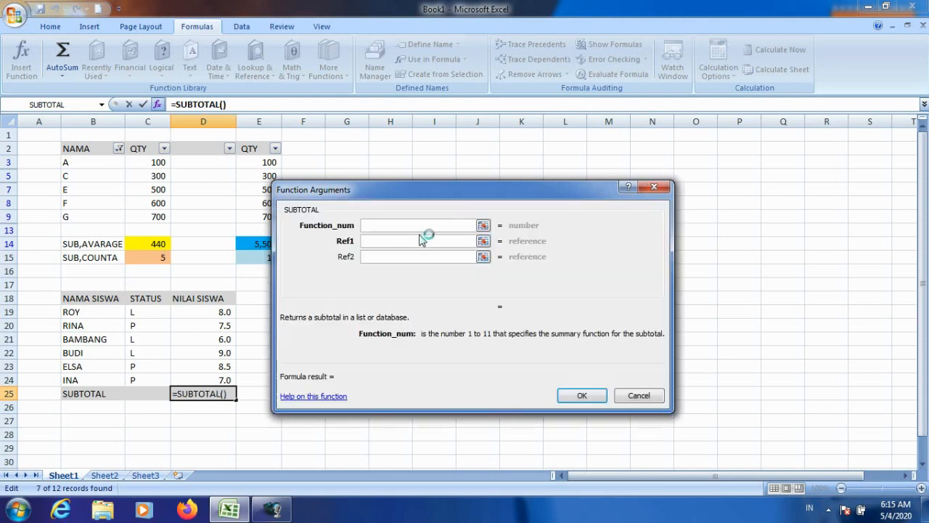
pyautogui.write('AVERE')
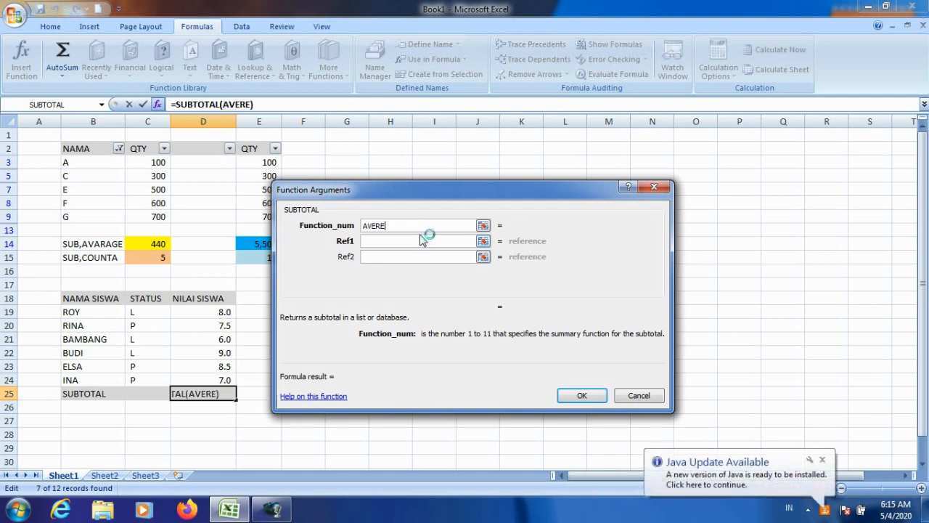
pyautogui.write('GE')
pyautogui.click(406, 241)
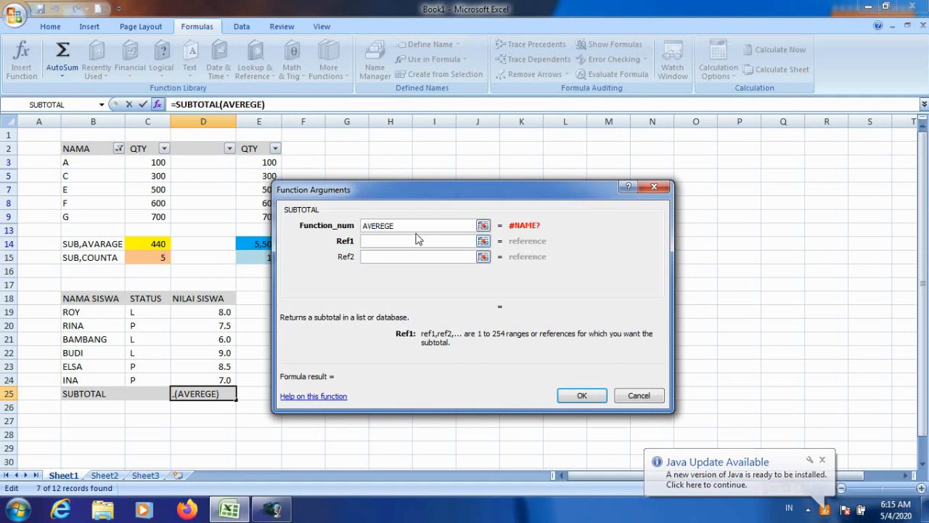
# Step: Try Function_num respelled as AVERAGE, and cancel the SUBTOTAL arguments without entering a formula
pyautogui.click(412, 226)
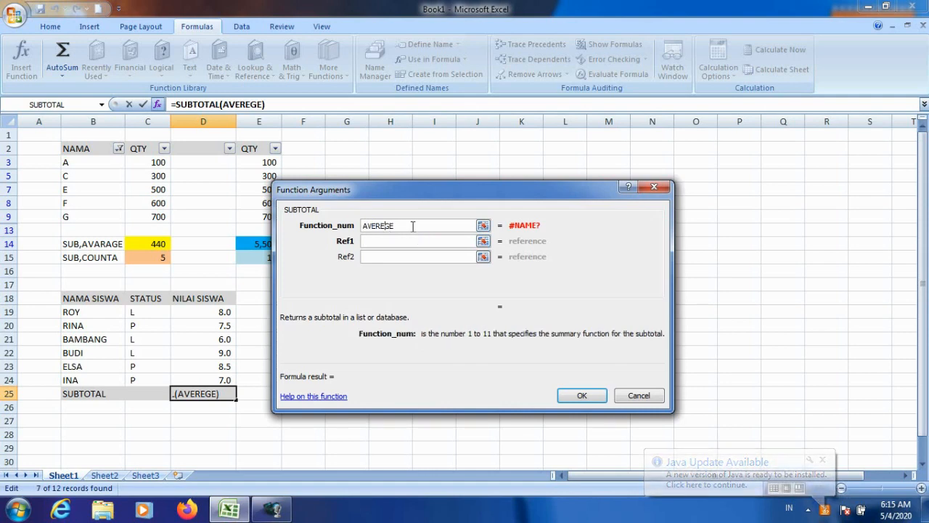
pyautogui.press('BackSpace')
pyautogui.write('A')
pyautogui.click(388, 240)
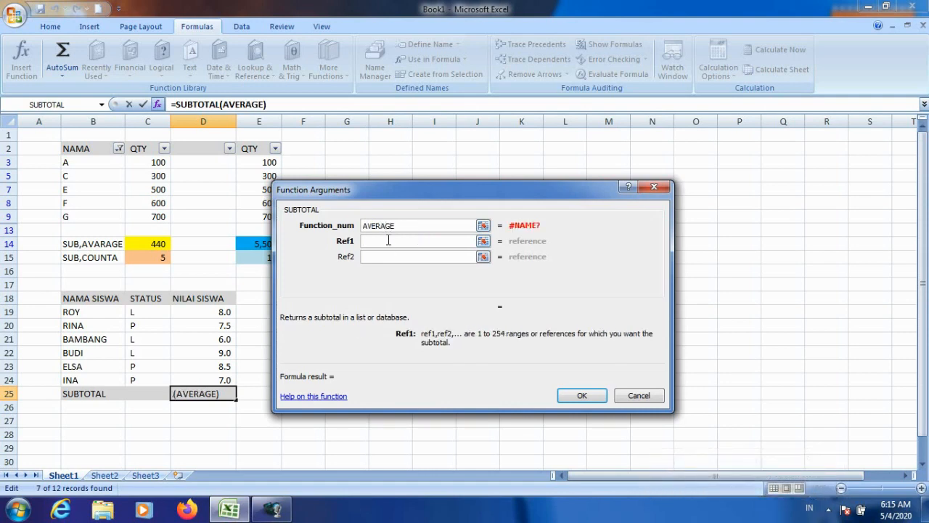
pyautogui.moveTo(409, 225); pyautogui.dragTo(352, 227)
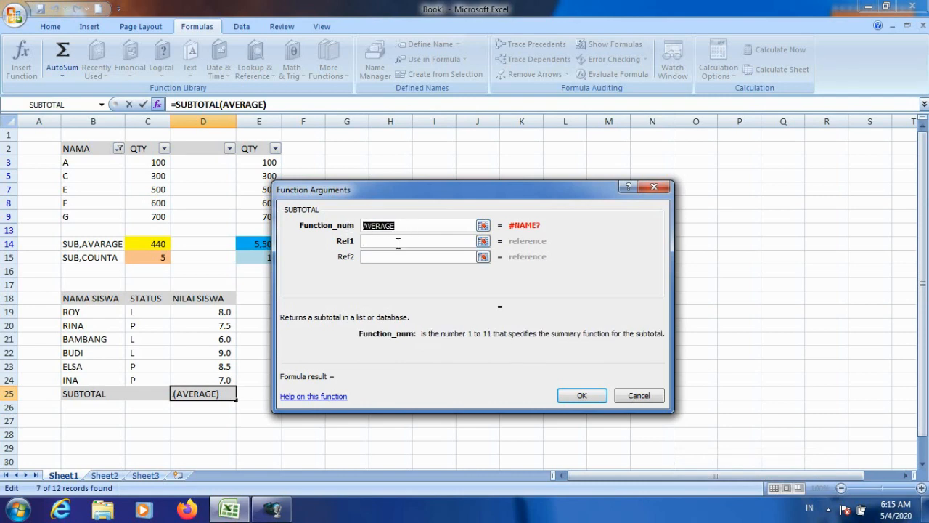
pyautogui.moveTo(497, 194); pyautogui.dragTo(450, 196)
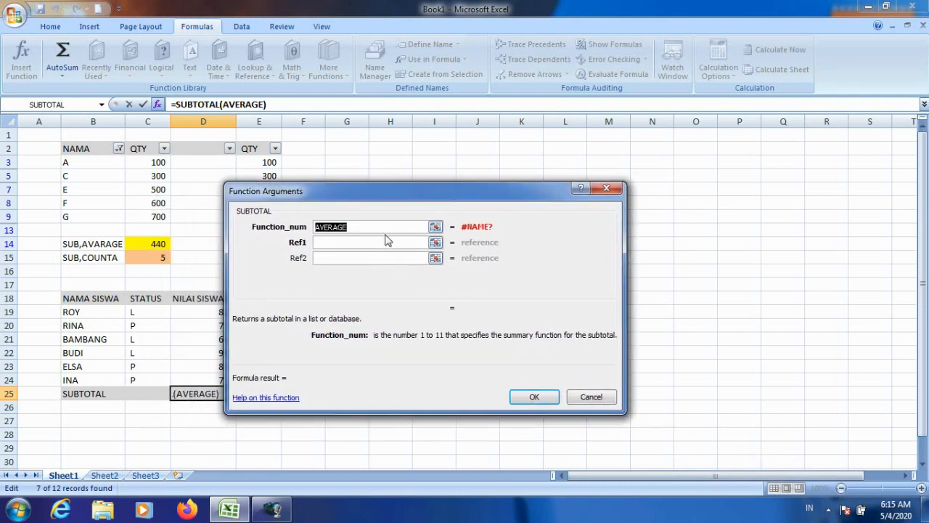
pyautogui.press('Escape')
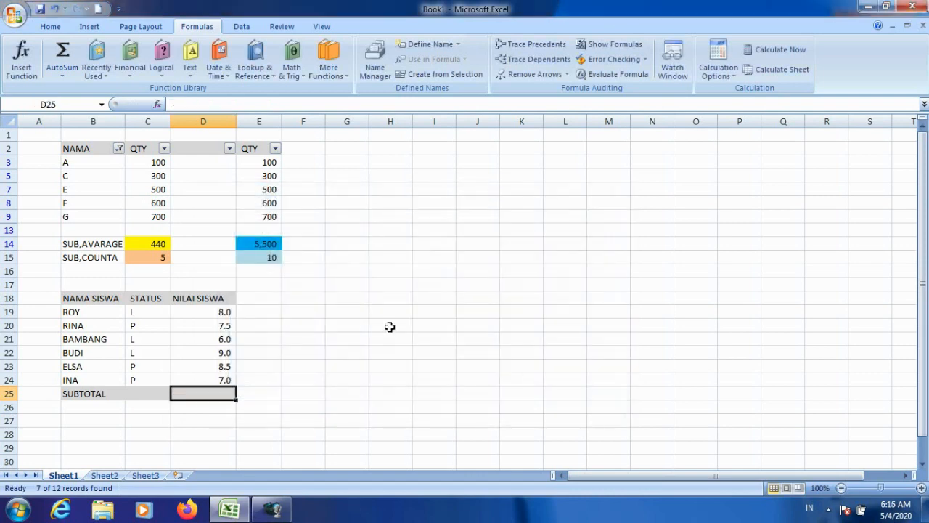
# Step: Start a SUBTOTAL formula directly in cell D25, picking the function from the suggestions for =SUB
pyautogui.click(392, 272)
pyautogui.click(217, 395)
pyautogui.rightClick(200, 396)
pyautogui.press('Escape')
pyautogui.write('=')
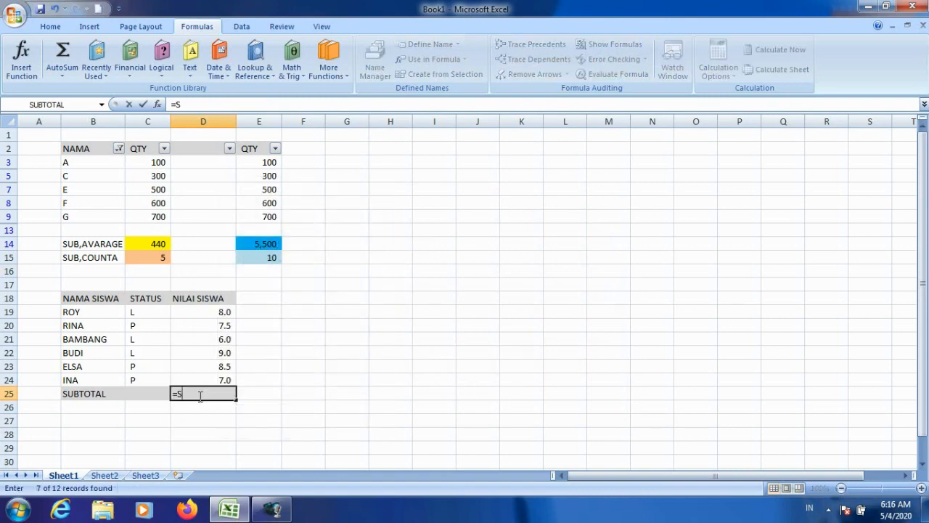
pyautogui.write('SEB')
pyautogui.press('BackSpace')
pyautogui.press('BackSpace')
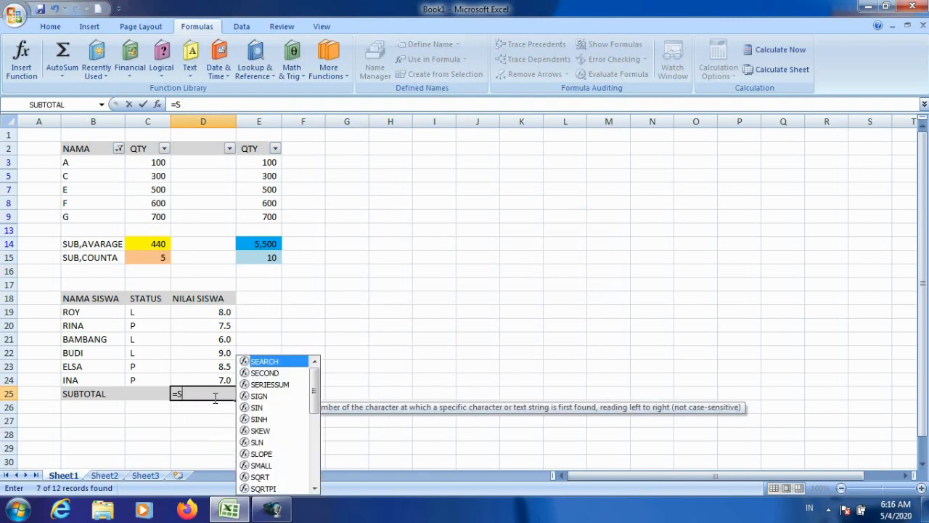
pyautogui.write('UB')
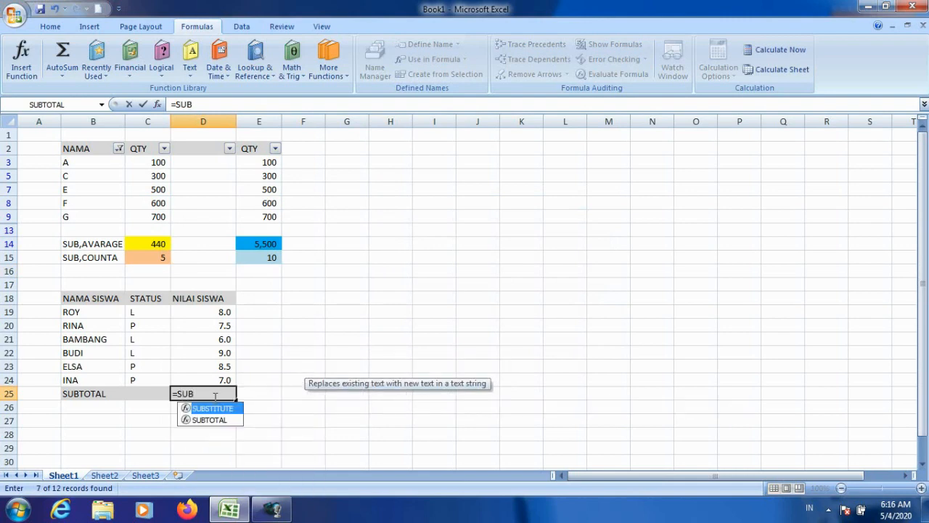
pyautogui.doubleClick(213, 421)
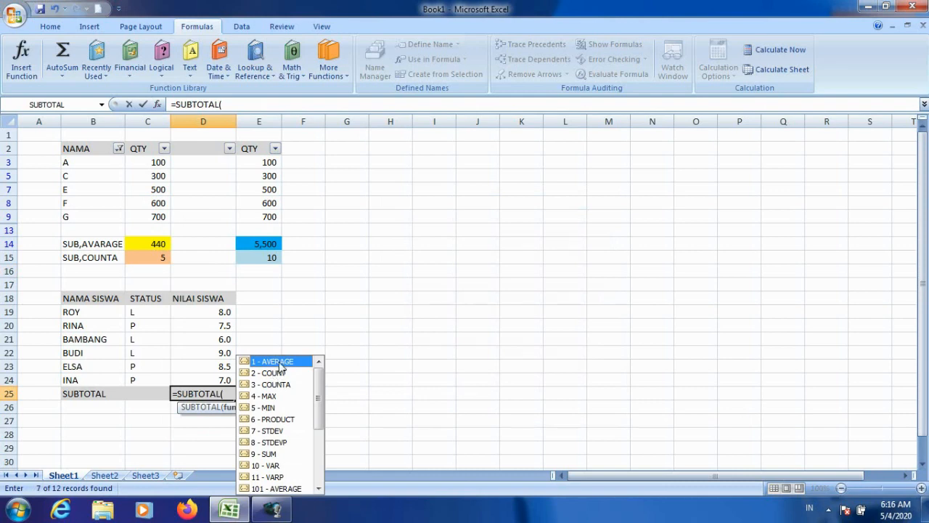
# Step: Complete the D25 formula with function 1 - AVERAGE over the scores D19:D24, and reselect D25
pyautogui.doubleClick(279, 362)
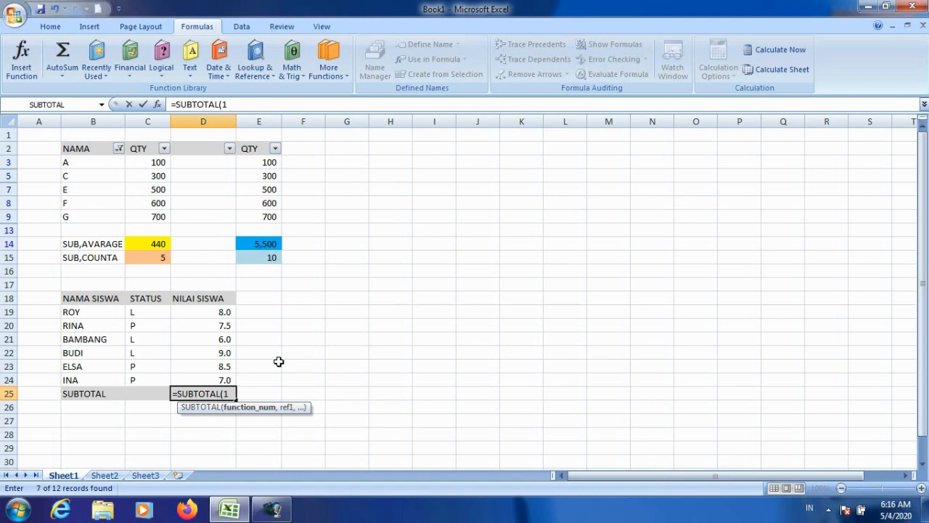
pyautogui.write(',')
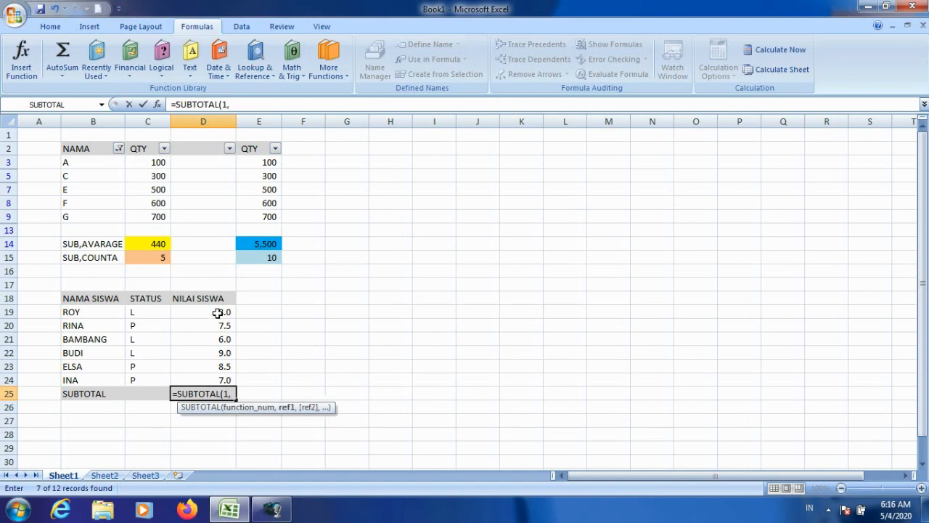
pyautogui.moveTo(216, 312); pyautogui.dragTo(216, 376)
pyautogui.press('Return')
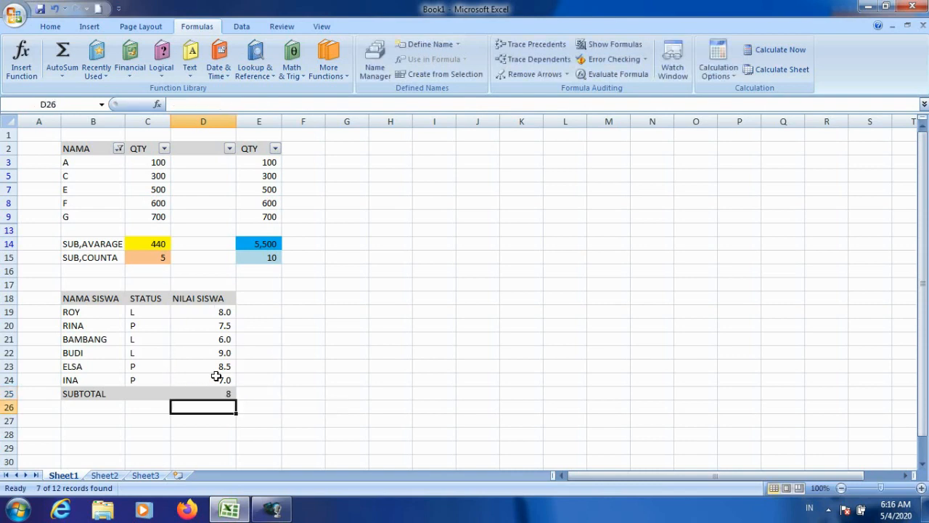
pyautogui.press('Up')
pyautogui.press('Down')
pyautogui.press('Up')
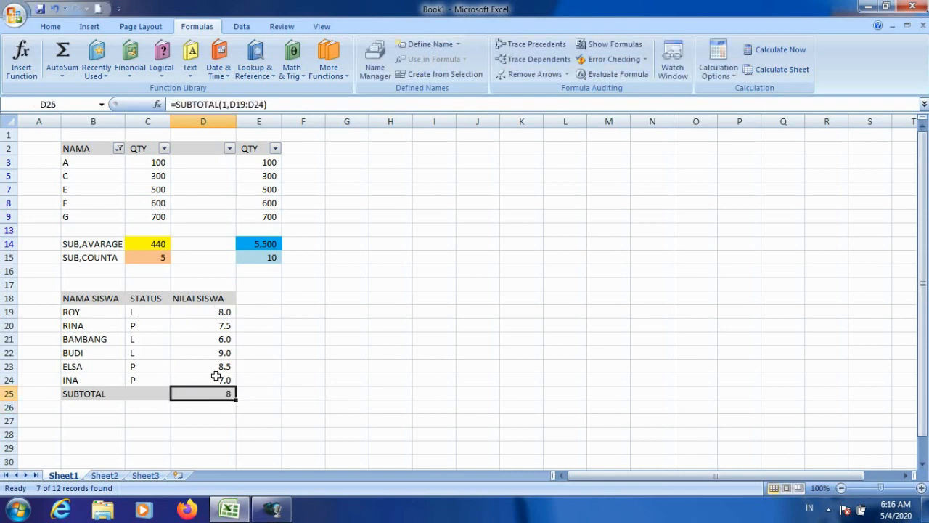
# Step: Format the SUBTOTAL average in D25 to show one decimal place, and reselect the cell
pyautogui.click(47, 27)
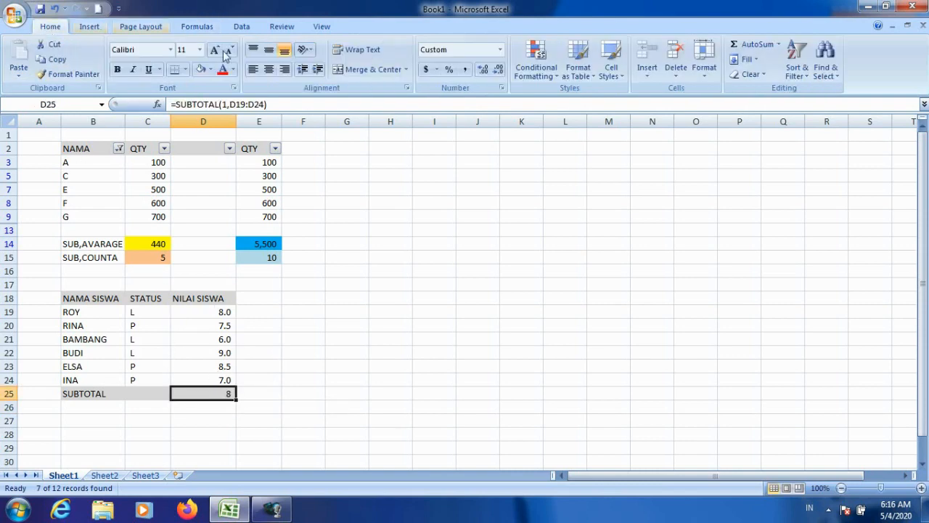
pyautogui.click(482, 69)
pyautogui.click(482, 69)
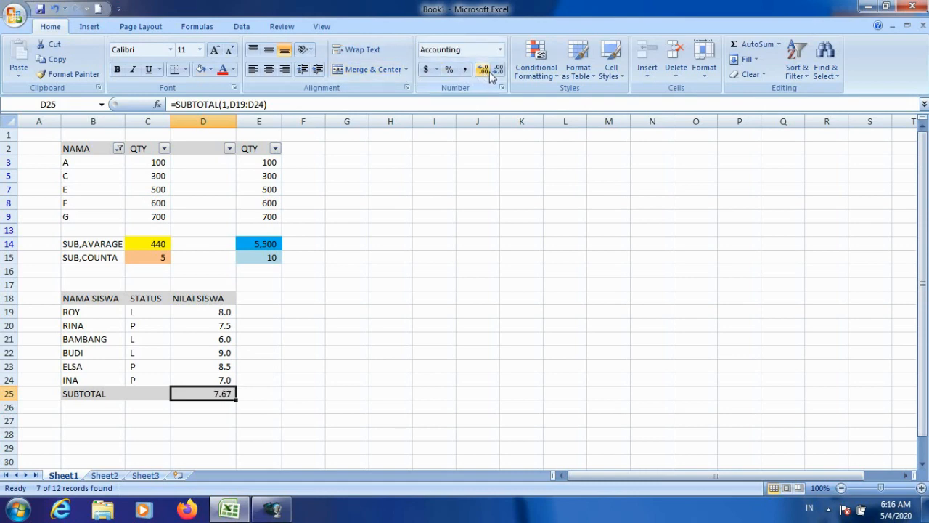
pyautogui.click(498, 73)
pyautogui.click(435, 245)
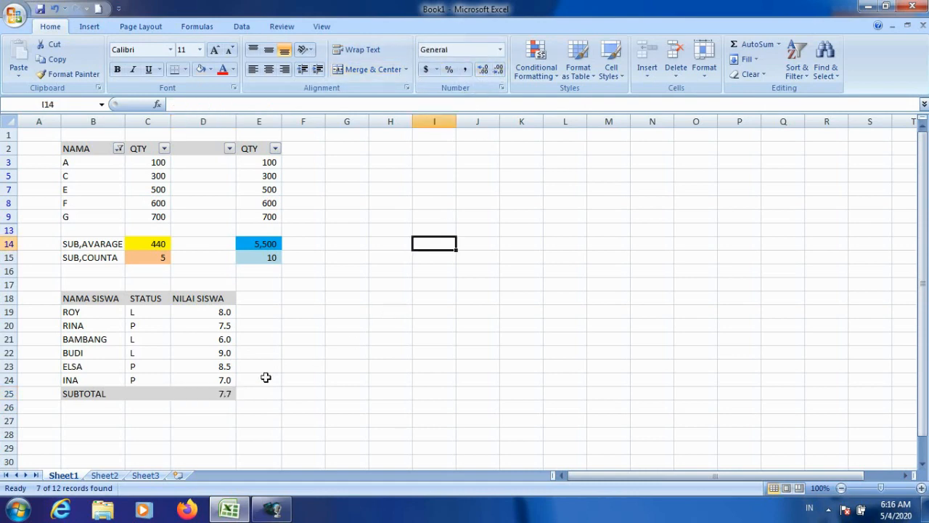
pyautogui.click(191, 390)
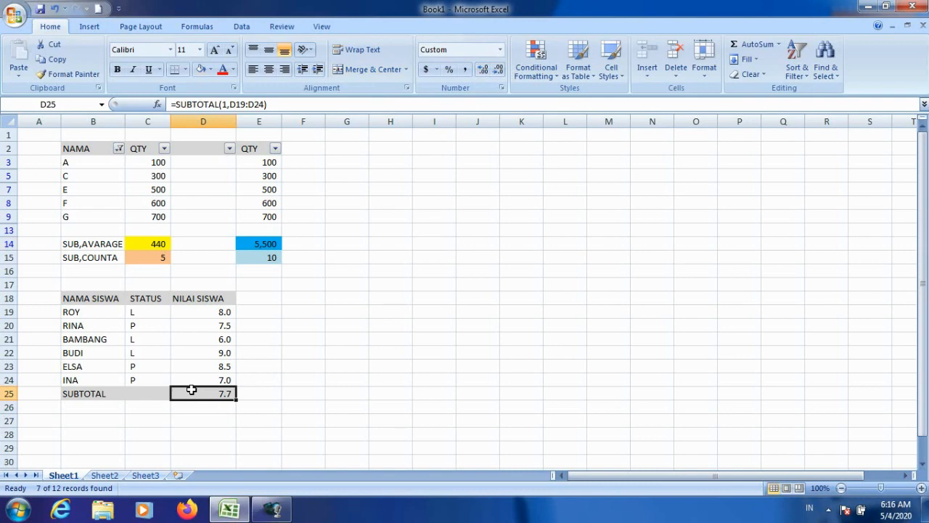
# Step: Insert a SUBTOTAL function in D27 with Function_num 1 and the scores D19:D24 as Ref1
pyautogui.click(195, 411)
pyautogui.click(200, 420)
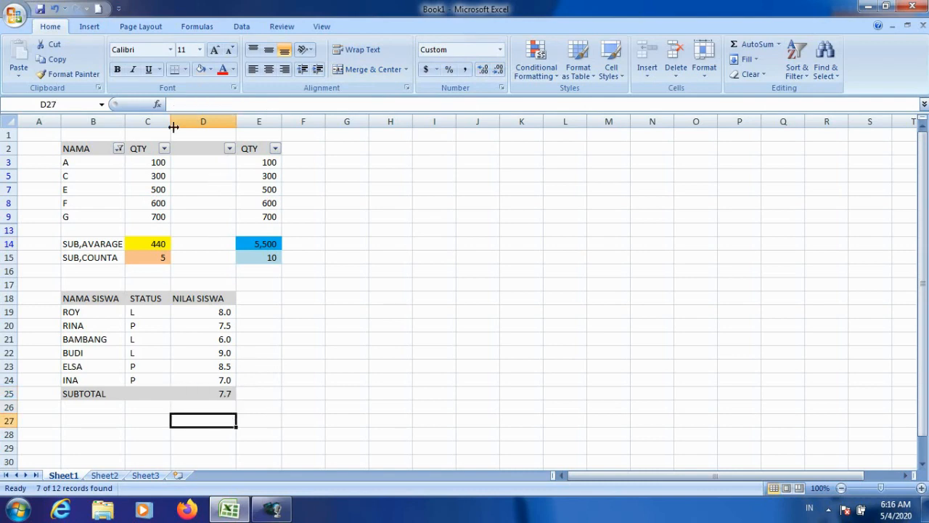
pyautogui.click(192, 29)
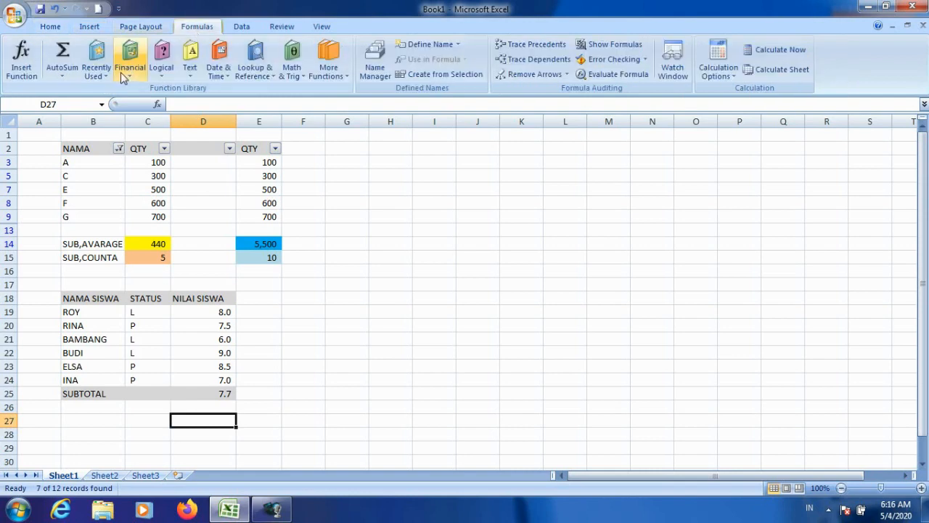
pyautogui.click(99, 77)
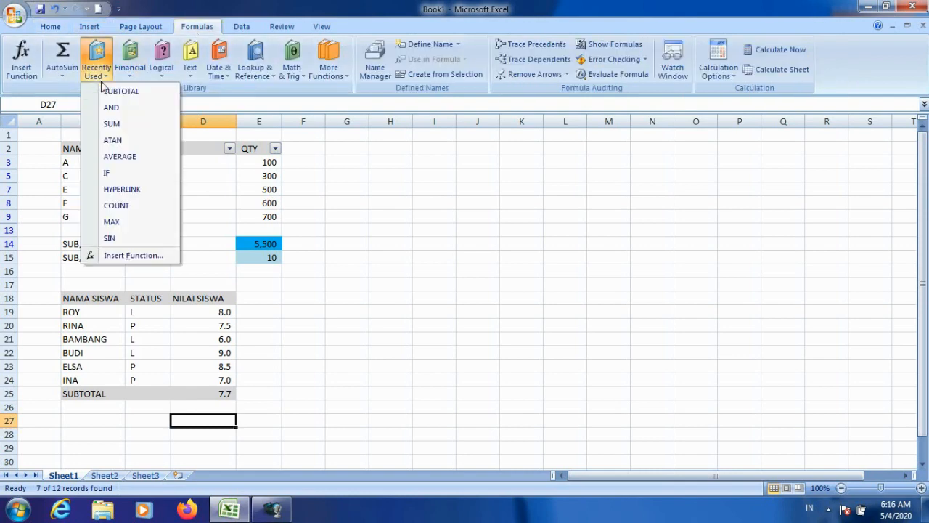
pyautogui.click(112, 90)
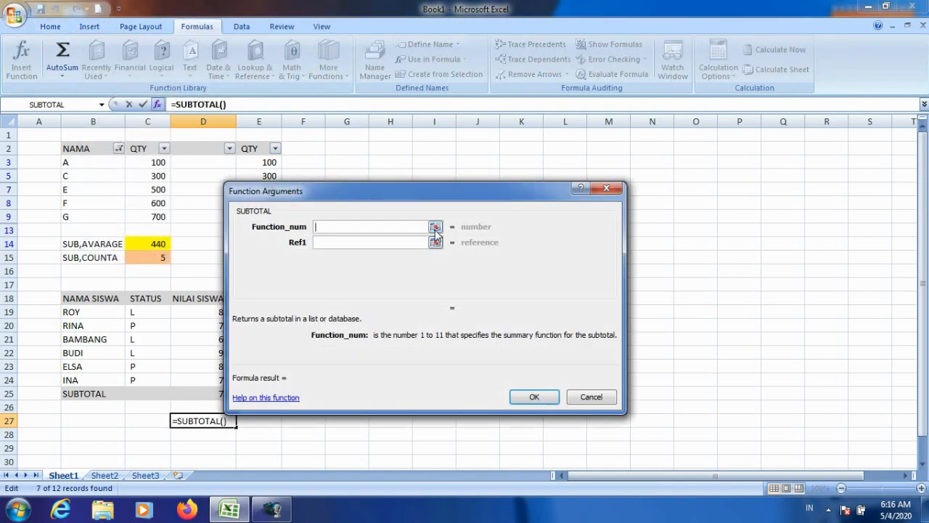
pyautogui.write('1')
pyautogui.click(435, 243)
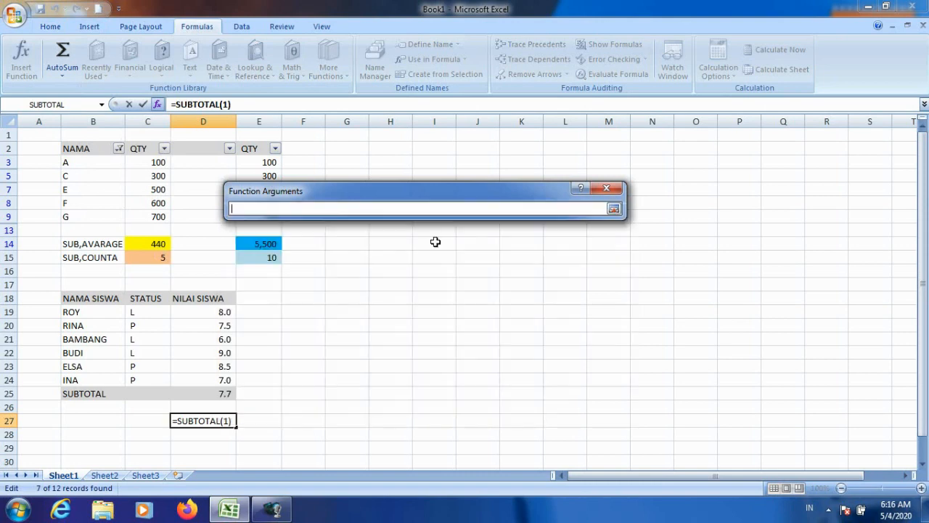
pyautogui.click(215, 312)
pyautogui.click(613, 209)
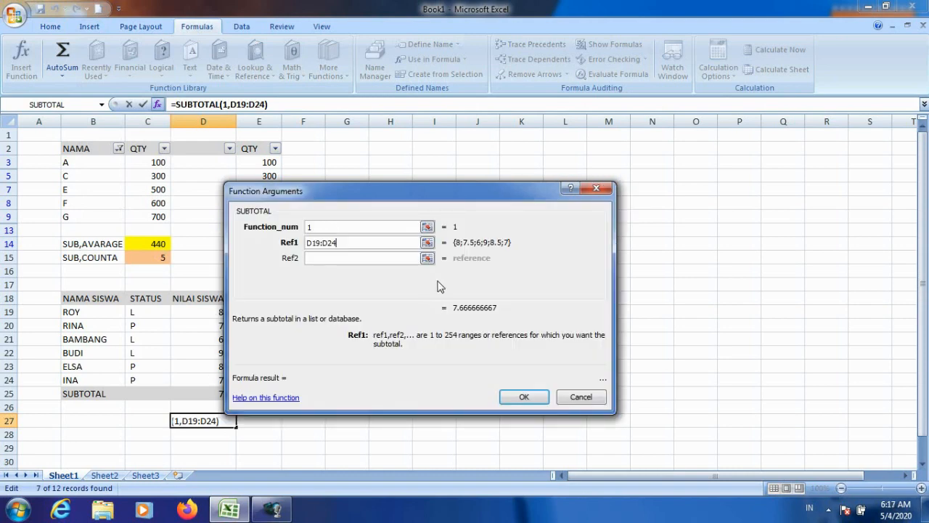
# Step: Clear the Ref1 argument, reselect the scores D19:D24 for it, and enter the formula in D27
pyautogui.click(194, 310)
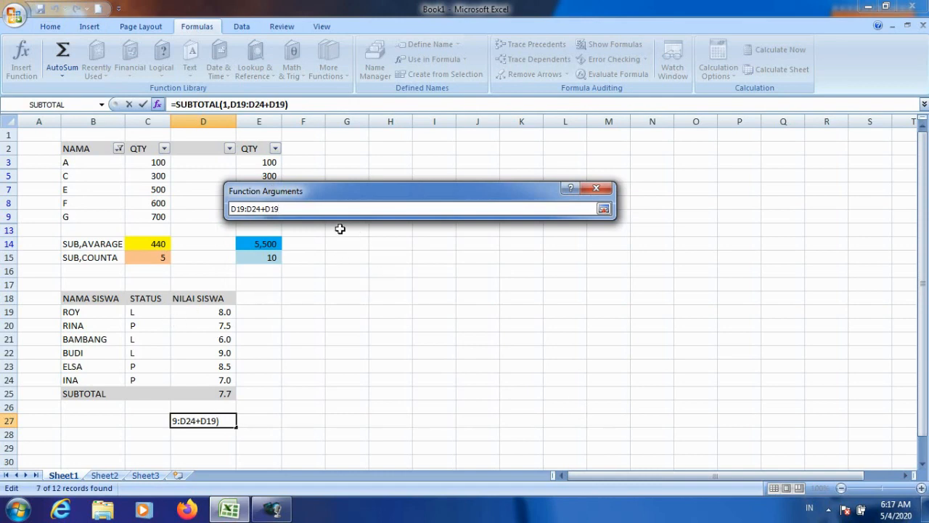
pyautogui.press('BackSpace')
pyautogui.press('BackSpace')
pyautogui.press('BackSpace')
pyautogui.press('BackSpace')
pyautogui.press('BackSpace')
pyautogui.press('BackSpace')
pyautogui.press('BackSpace')
pyautogui.press('BackSpace')
pyautogui.press('BackSpace')
pyautogui.press('BackSpace')
pyautogui.press('BackSpace')
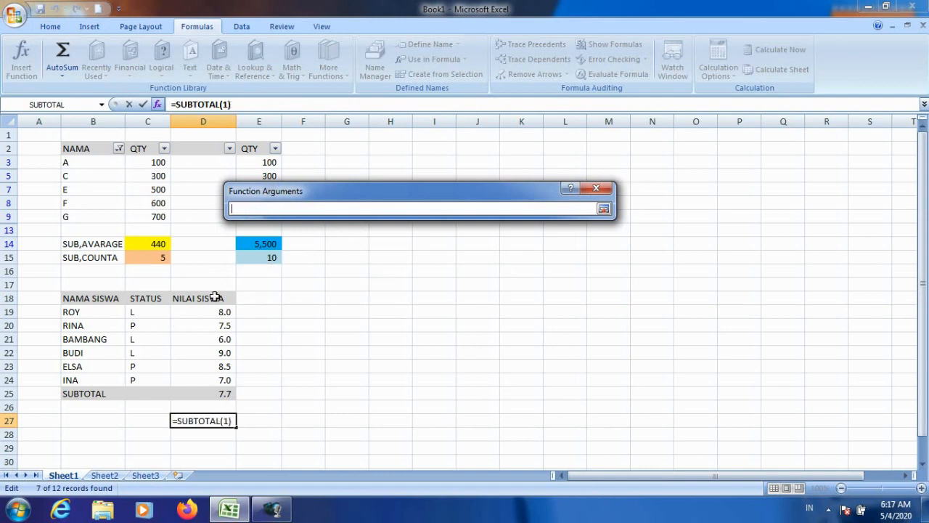
pyautogui.moveTo(194, 314); pyautogui.dragTo(183, 377)
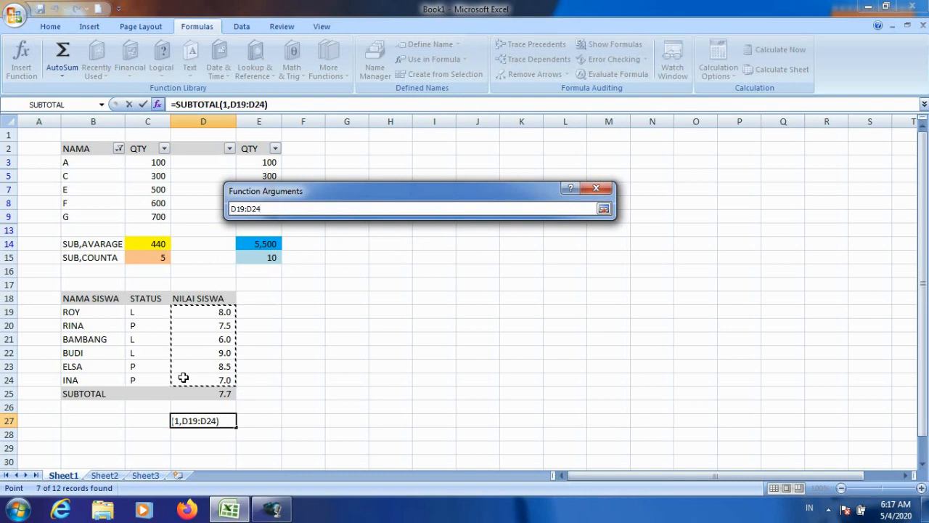
pyautogui.press('Return')
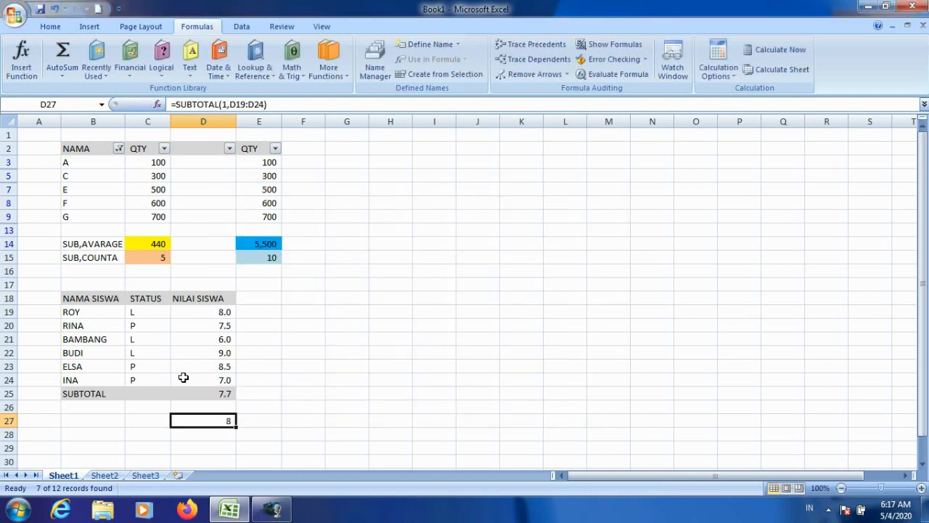
pyautogui.press('Down')
pyautogui.press('Up')
pyautogui.press('Up')
pyautogui.press('Down')
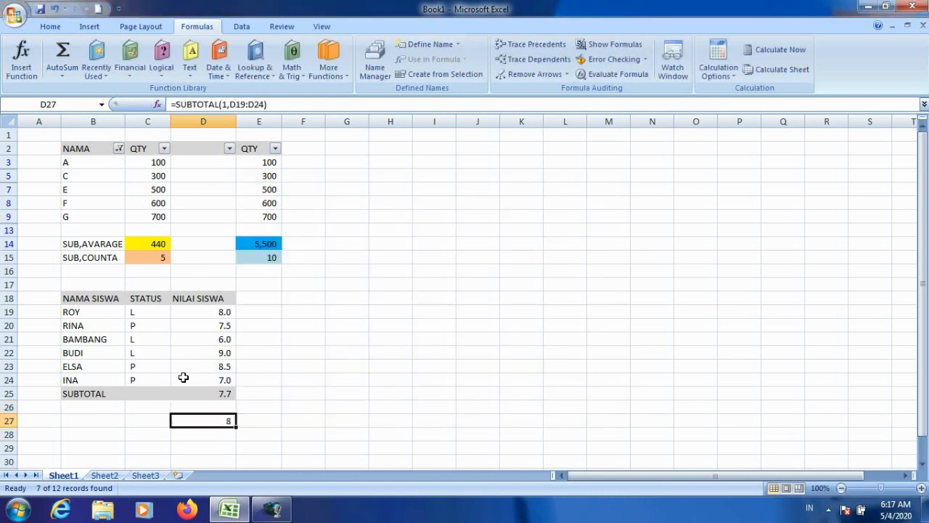
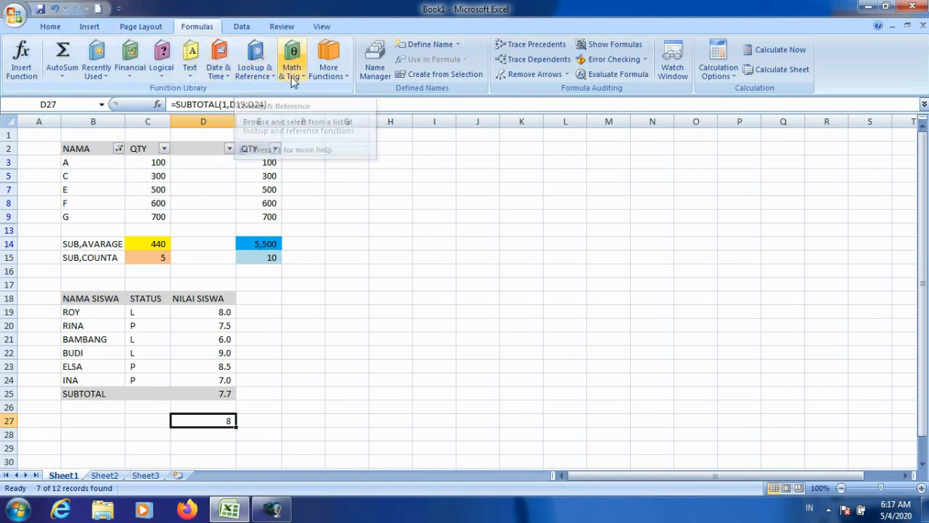
# Step: Format the average in D27 to show one decimal place, and reselect the cell
pyautogui.click(57, 32)
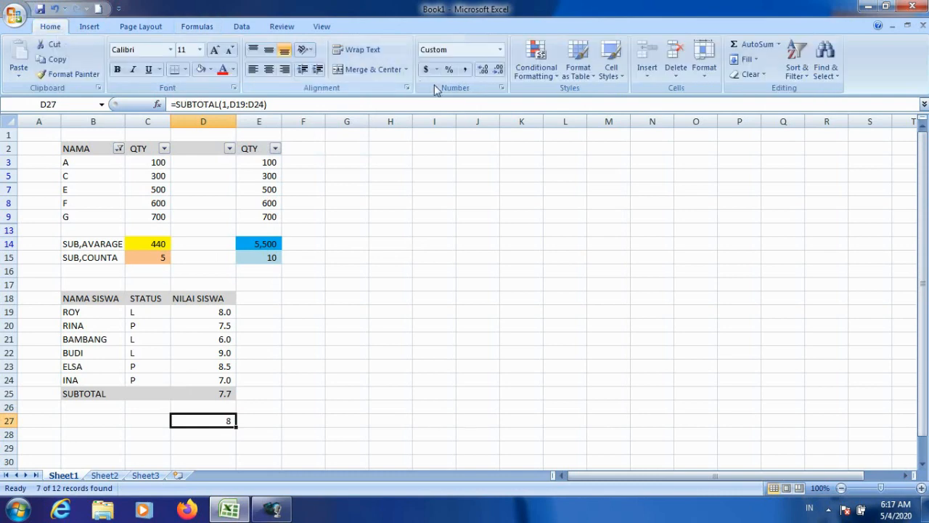
pyautogui.click(482, 69)
pyautogui.click(475, 162)
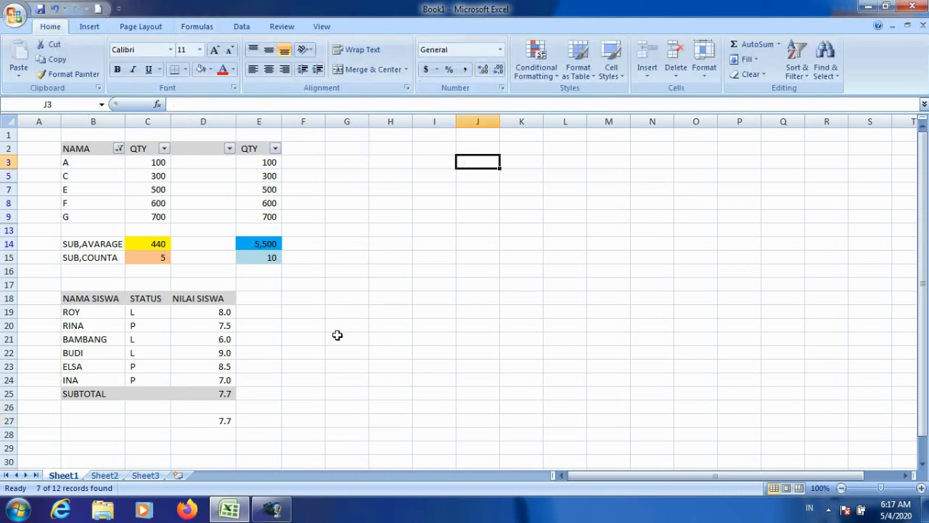
pyautogui.click(219, 421)
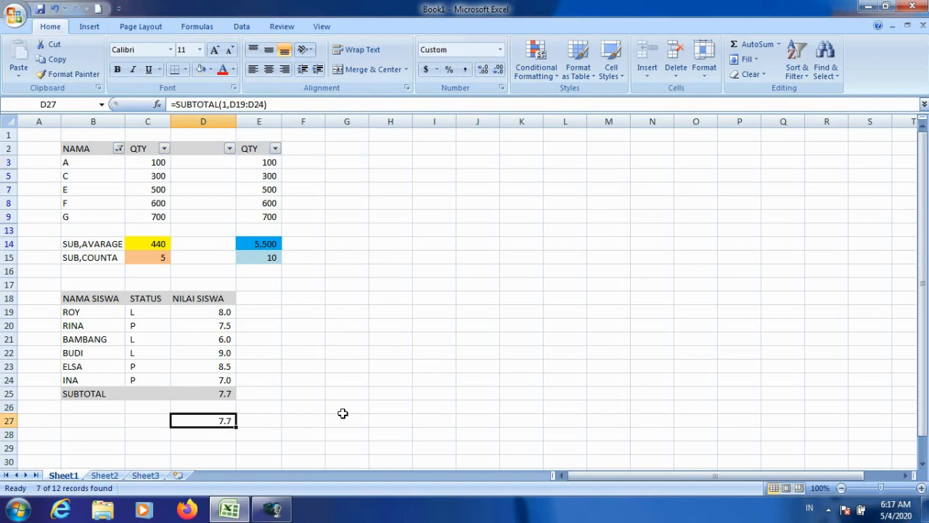
# Step: Insert a SUBTOTAL function in D28, opening its arguments from the recently used functions
pyautogui.press('Down')
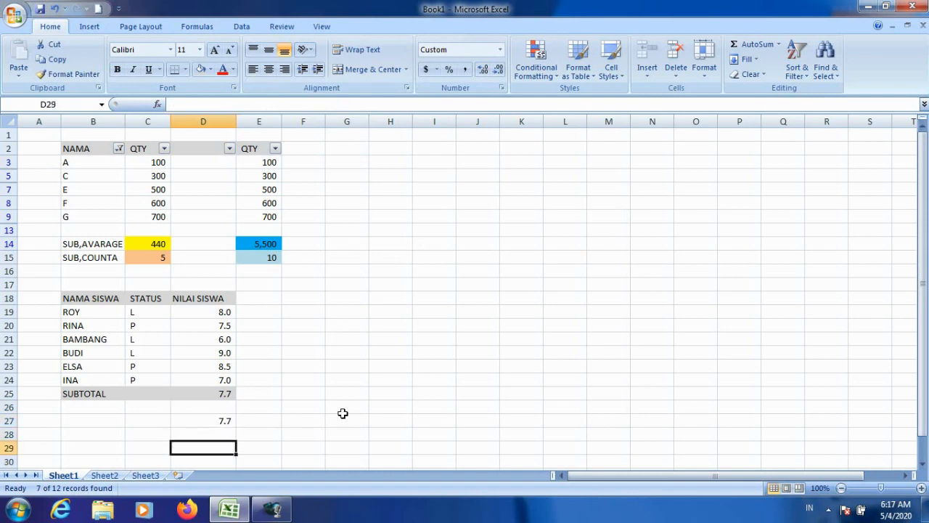
pyautogui.write('=')
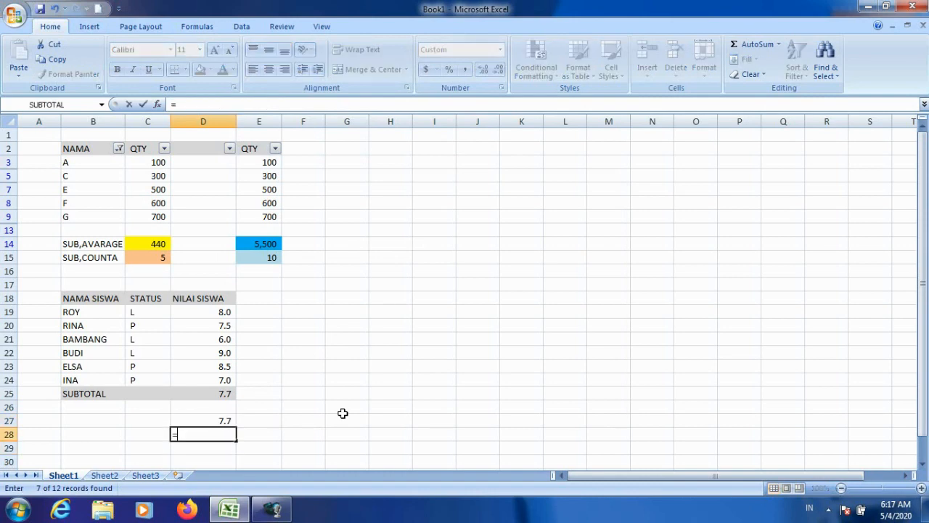
pyautogui.press('Escape')
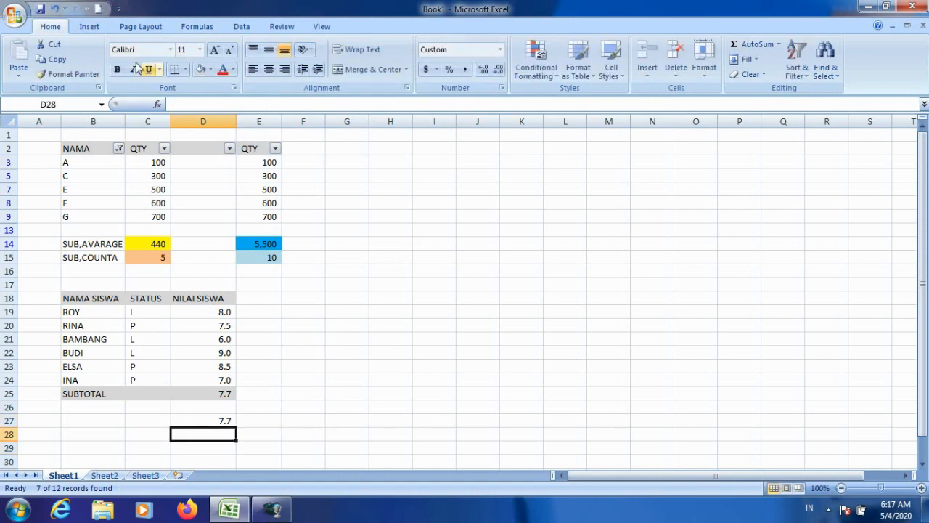
pyautogui.click(211, 29)
pyautogui.click(97, 60)
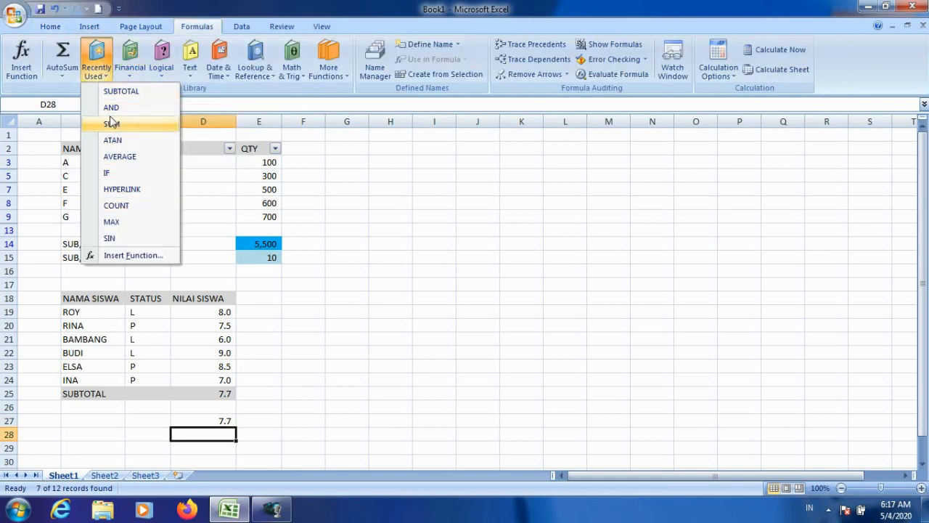
pyautogui.click(117, 91)
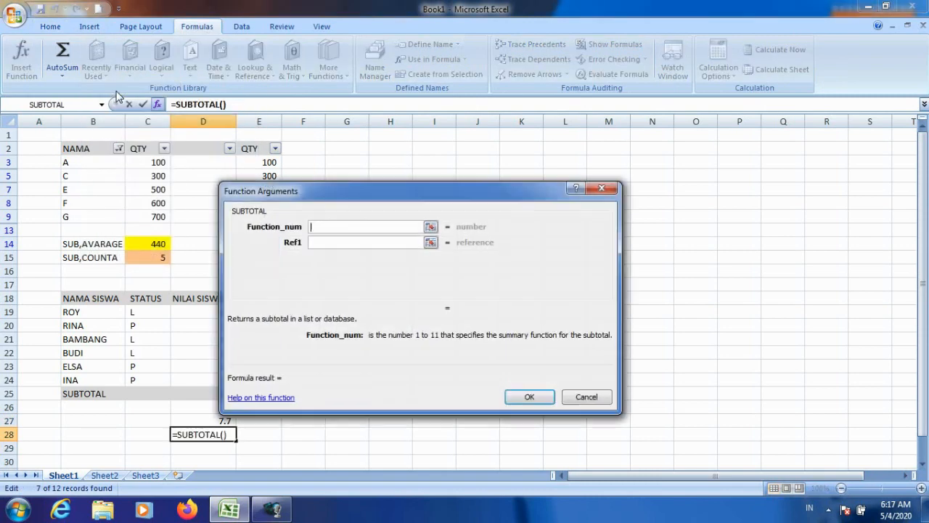
# Step: Try the quoted text "AVERAGE" as the Function_num argument
pyautogui.click(391, 226)
pyautogui.press('BackSpace')
pyautogui.write('"AVERAGE')
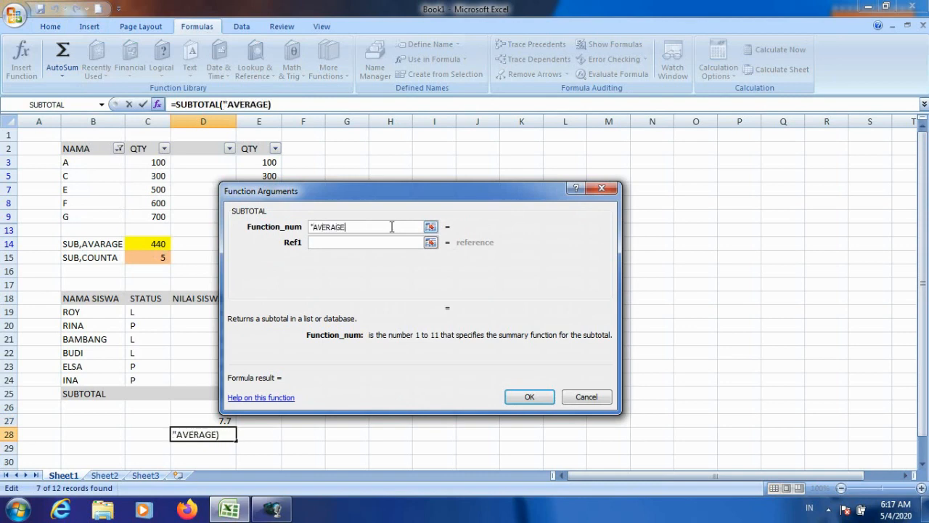
pyautogui.write('"')
pyautogui.click(431, 243)
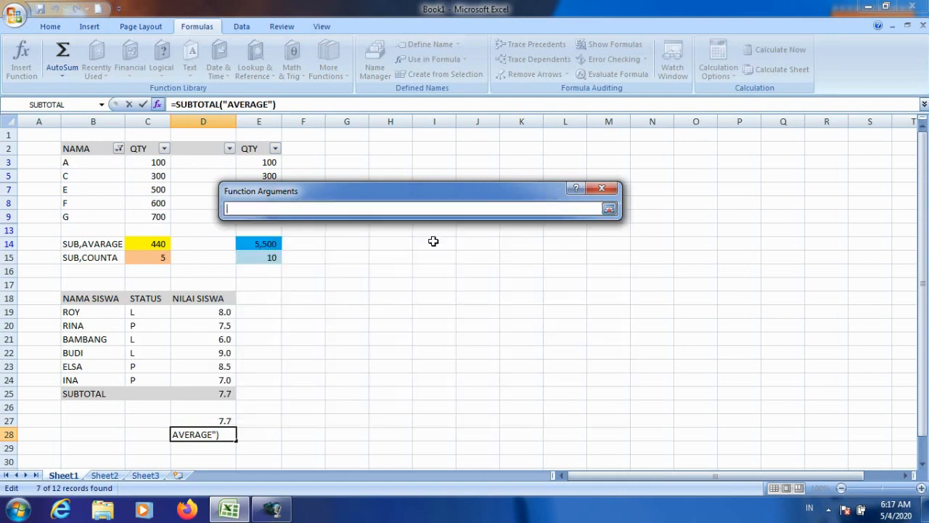
pyautogui.click(609, 209)
# Step: Replace Function_num with 1, set Ref1 to the scores D19:D24, and enter the formula in D28
pyautogui.click(353, 226)
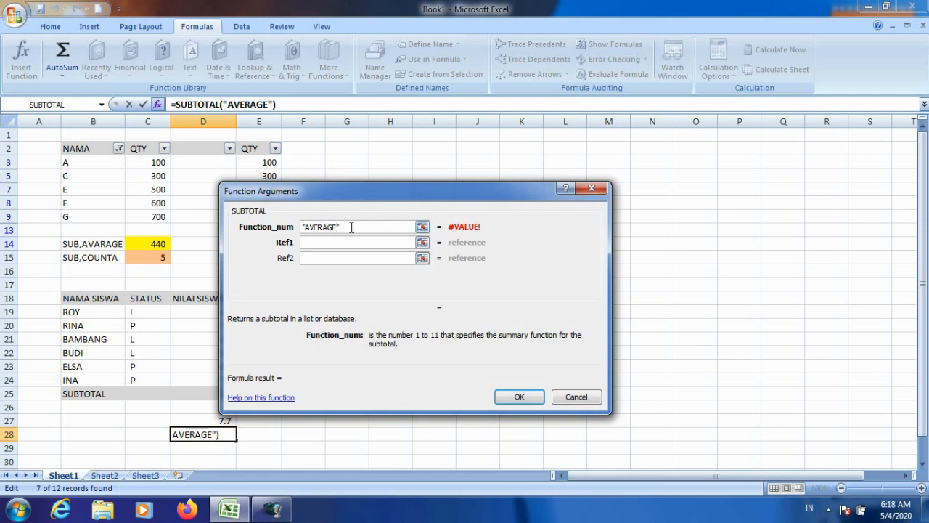
pyautogui.moveTo(354, 226); pyautogui.dragTo(263, 223)
pyautogui.write('1')
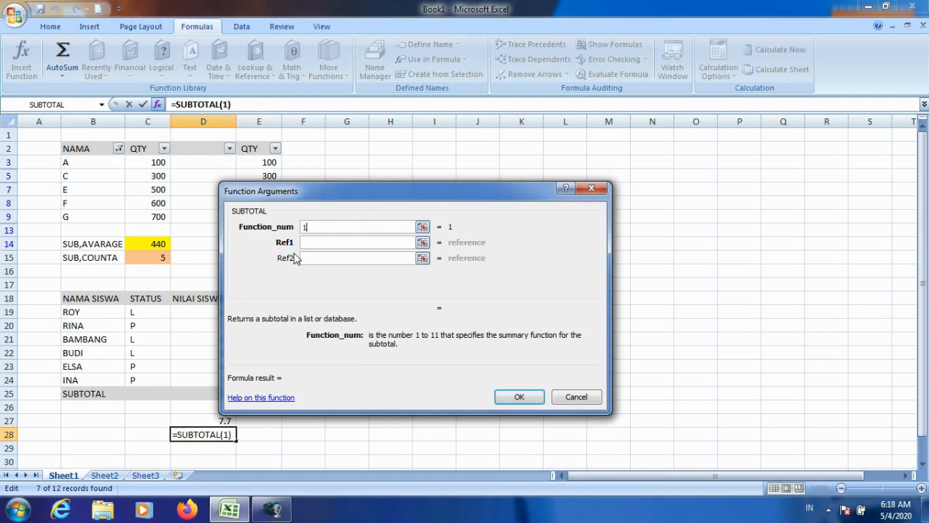
pyautogui.click(422, 243)
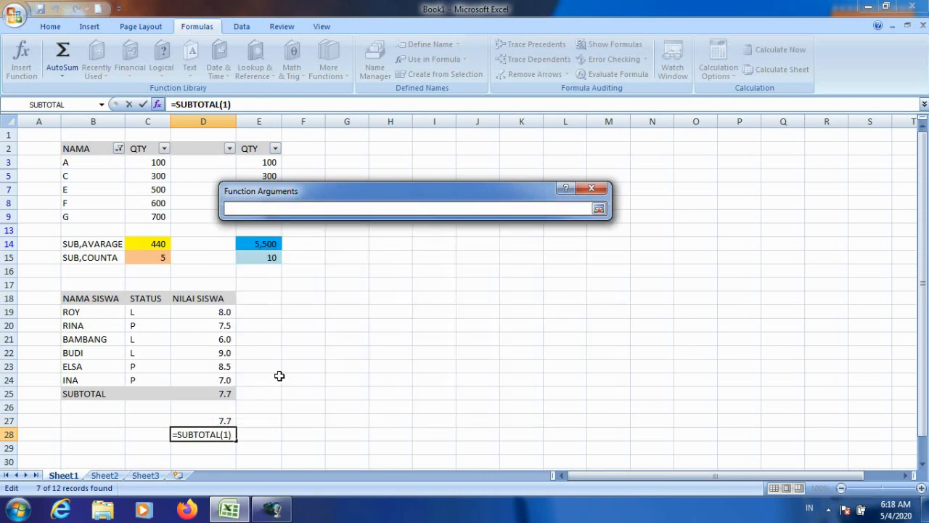
pyautogui.moveTo(225, 311); pyautogui.dragTo(221, 376)
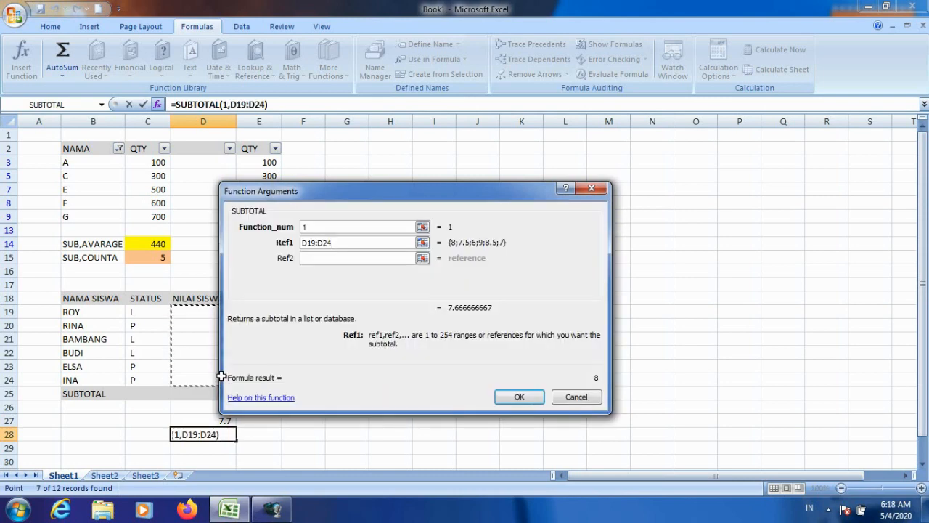
pyautogui.press('Return')
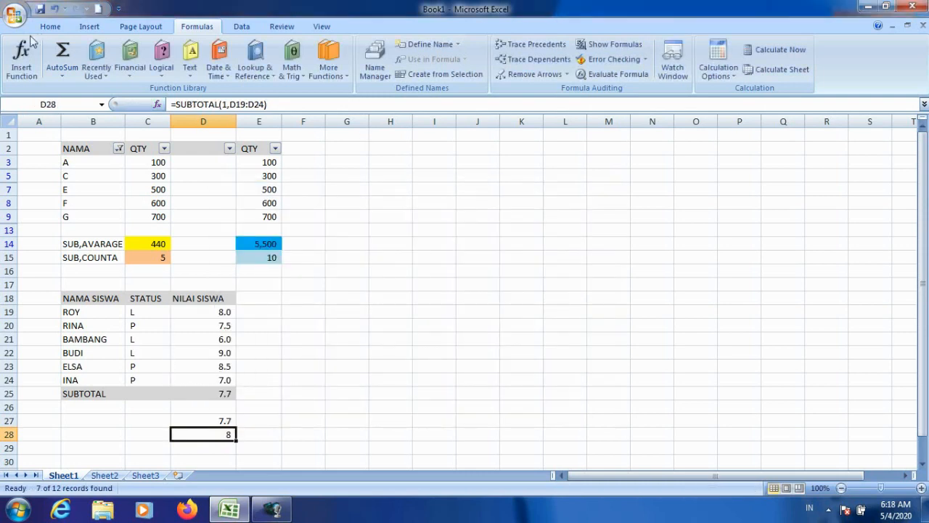
# Step: Format the average in D28 to show one decimal place
pyautogui.click(49, 27)
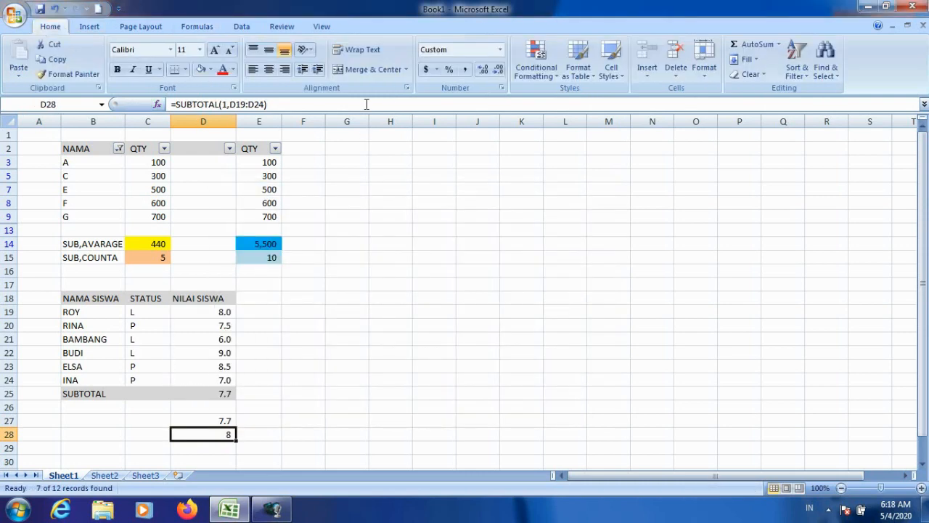
pyautogui.click(482, 69)
pyautogui.scroll(-2, 303, 428)
# Step: Start a SUBTOTAL function in D29 from the recently used functions and open the help page for it
pyautogui.click(209, 377)
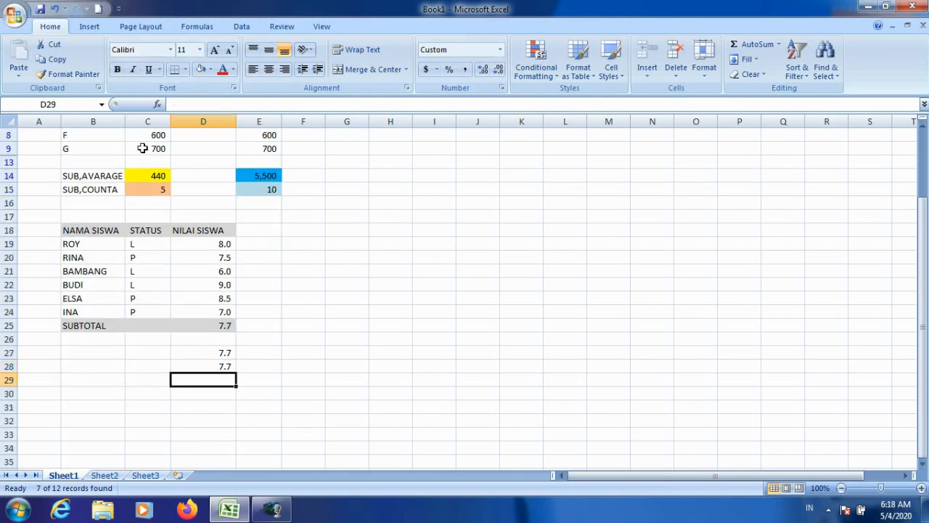
pyautogui.click(197, 26)
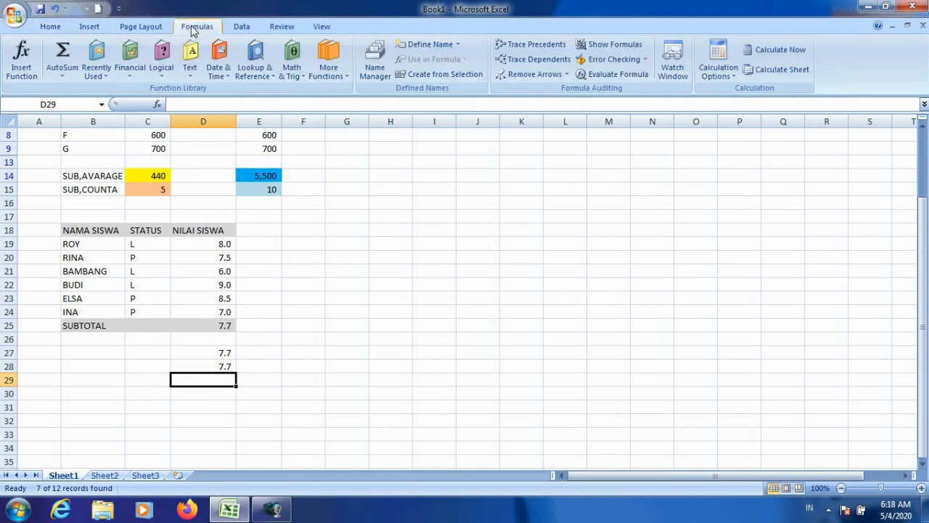
pyautogui.click(96, 64)
pyautogui.click(105, 92)
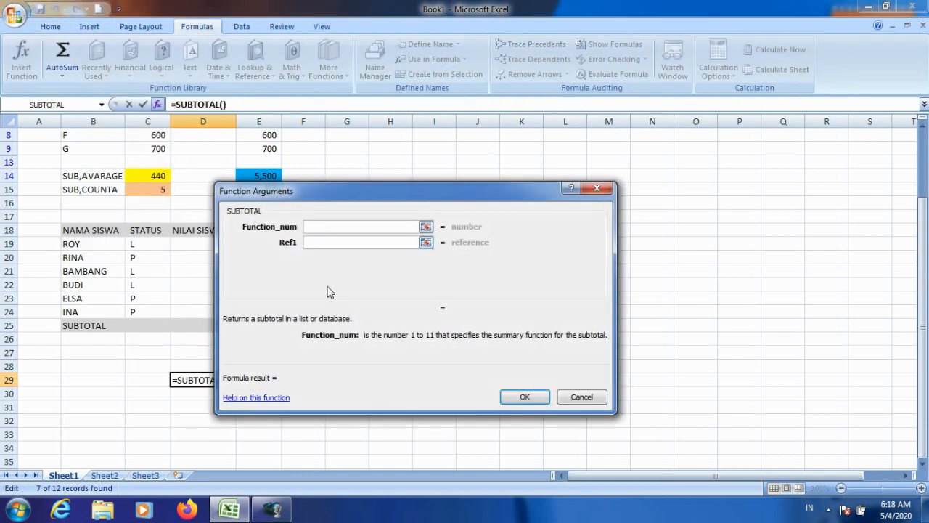
pyautogui.click(257, 399)
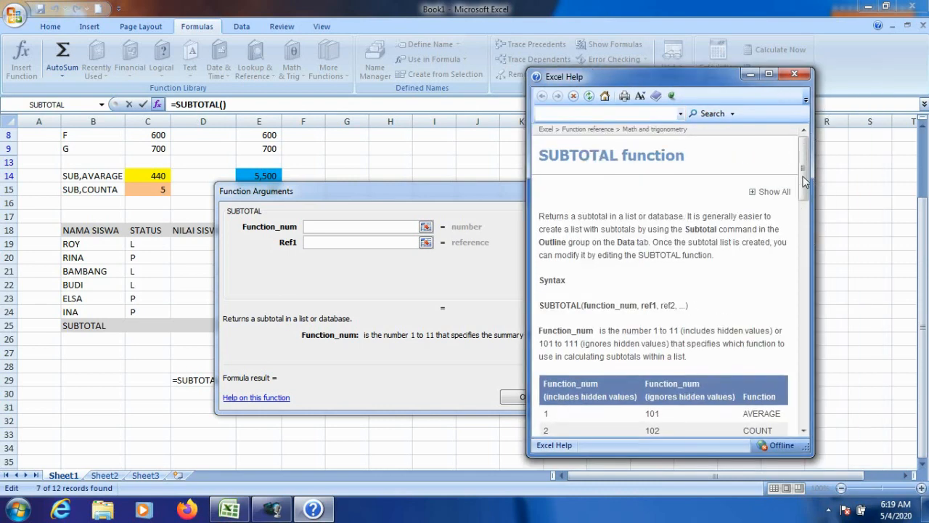
# Step: Examine the SUBTOTAL help page's table of Function_num codes, its example formulas and the related functions
pyautogui.scroll(-3, 646, 262)
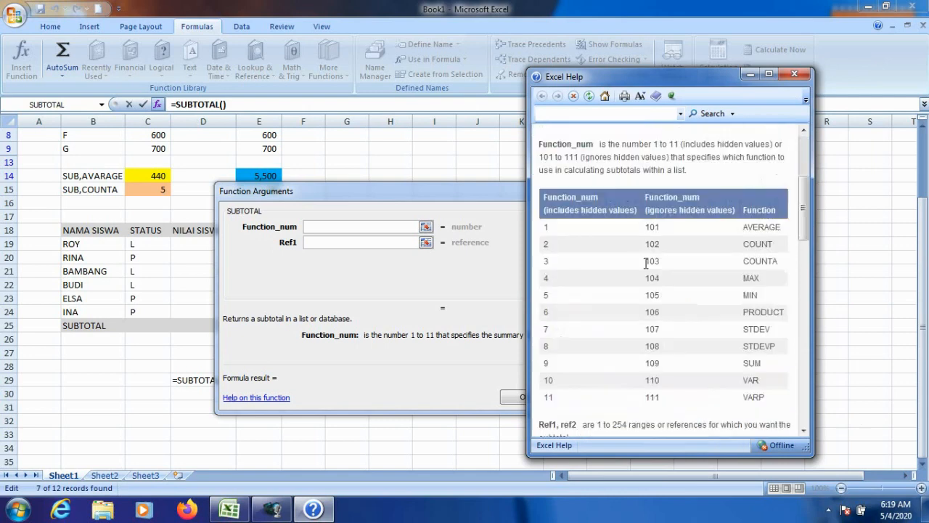
pyautogui.scroll(3, 646, 263)
pyautogui.moveTo(810, 169); pyautogui.dragTo(804, 214)
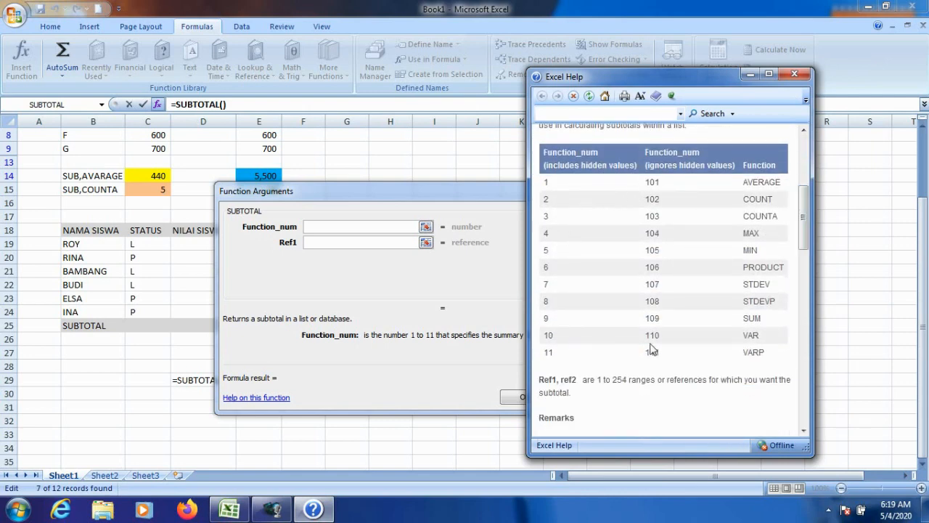
pyautogui.moveTo(803, 216); pyautogui.dragTo(810, 390)
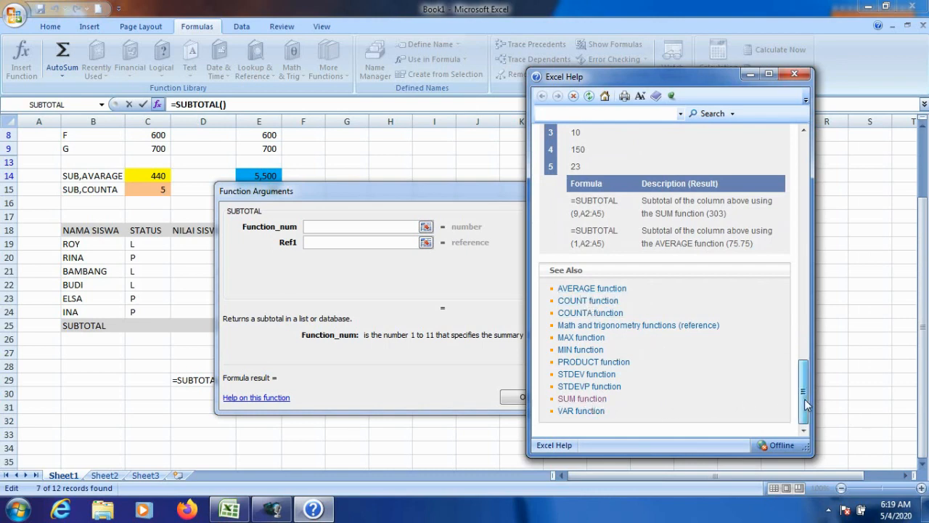
pyautogui.moveTo(804, 399); pyautogui.dragTo(804, 391)
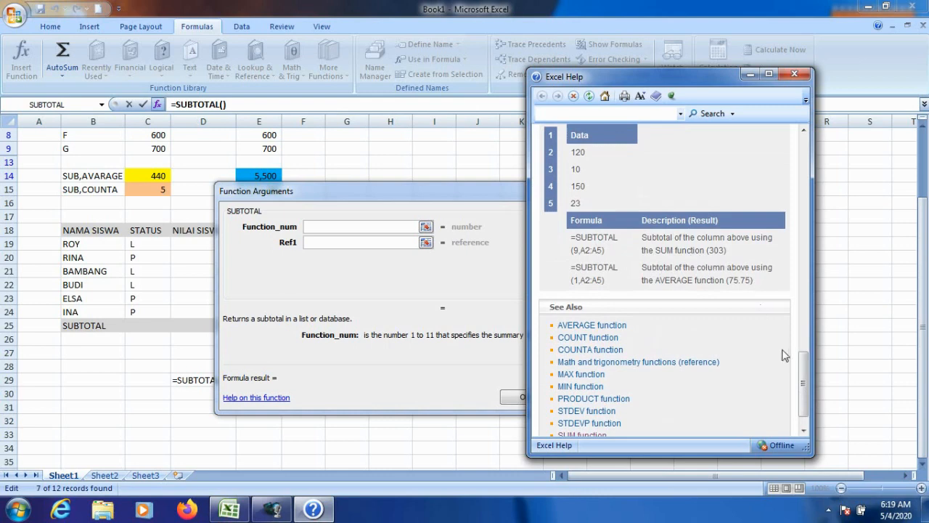
pyautogui.moveTo(806, 382); pyautogui.dragTo(806, 164)
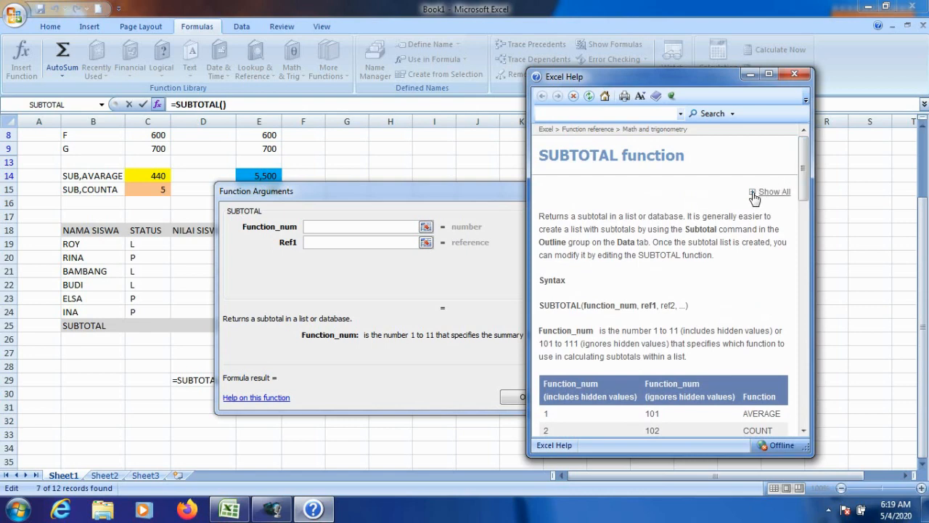
# Step: Expand all collapsed sections of the SUBTOTAL help page and read the remarks through to the example data
pyautogui.click(754, 193)
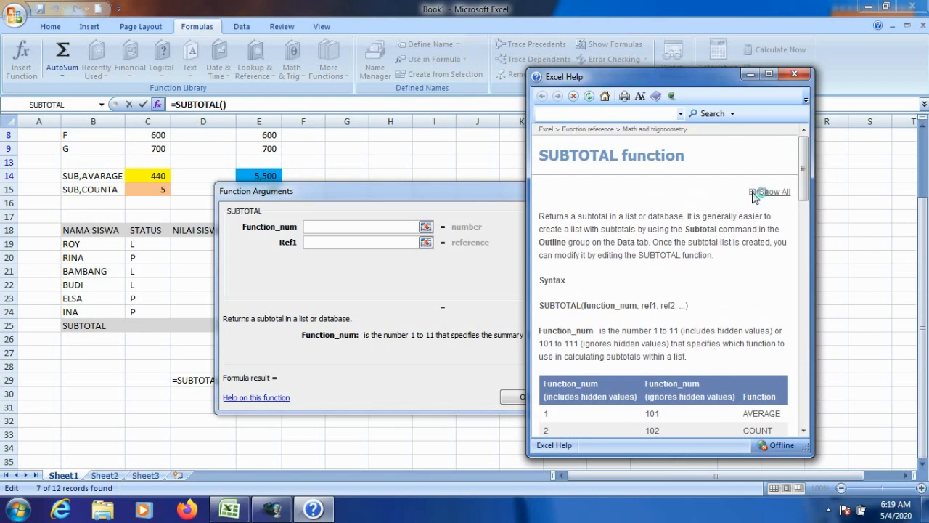
pyautogui.click(802, 194)
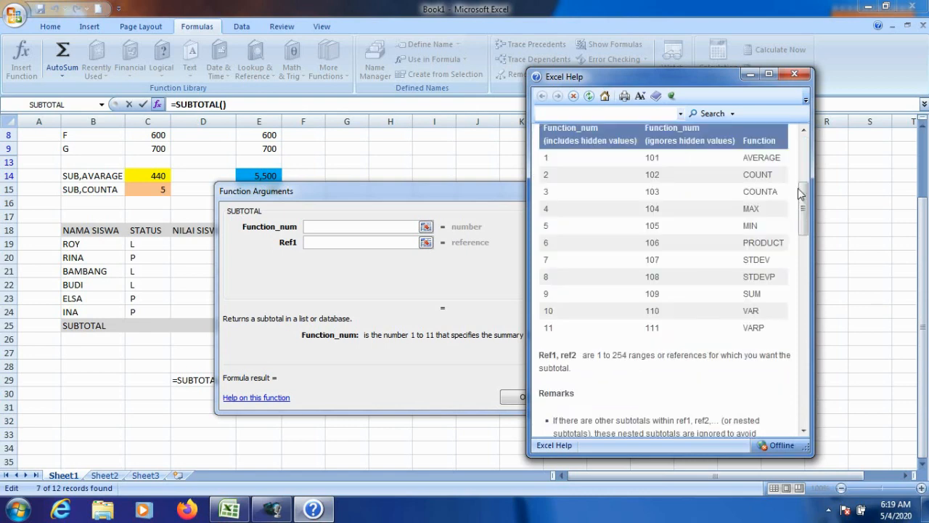
pyautogui.click(802, 176)
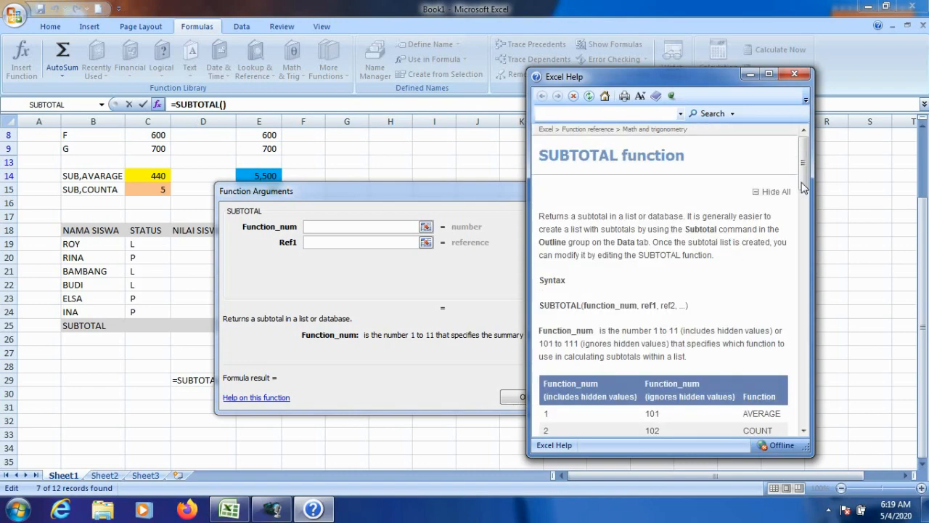
pyautogui.moveTo(804, 175); pyautogui.dragTo(813, 292)
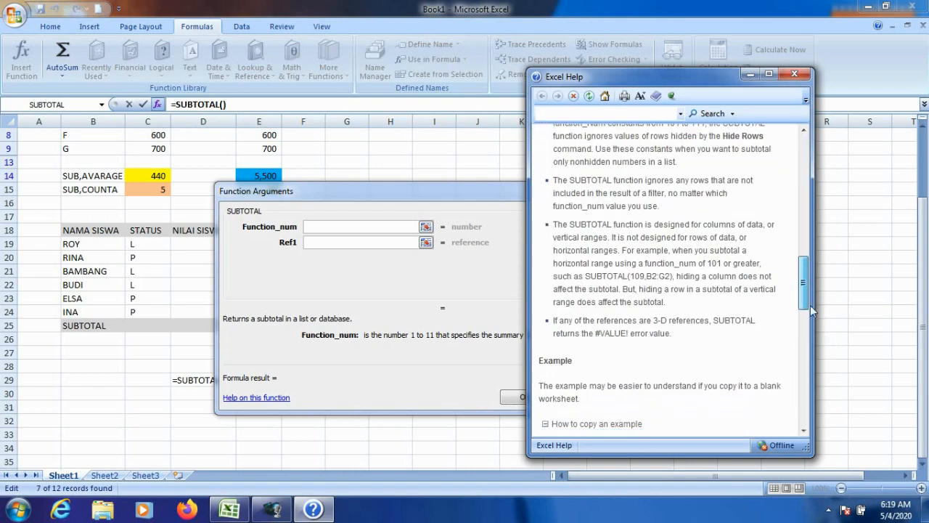
pyautogui.click(804, 295)
pyautogui.click(804, 294)
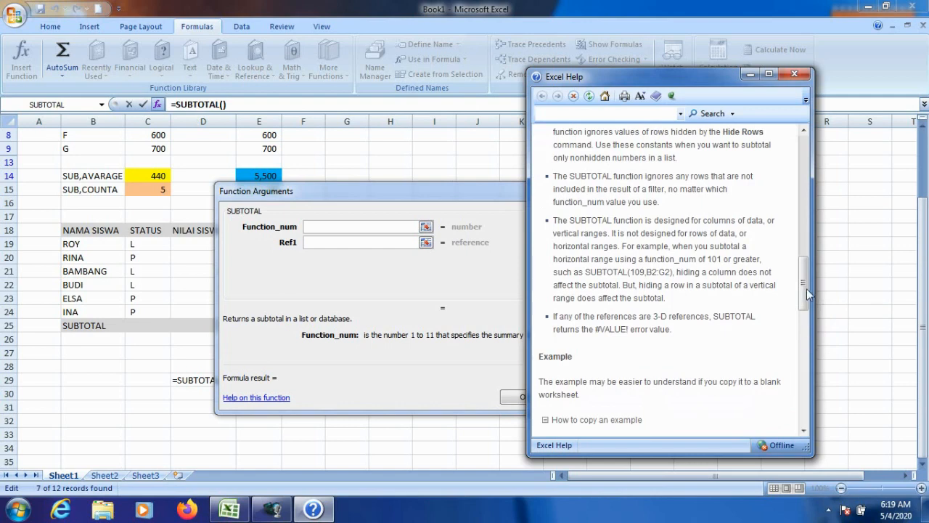
pyautogui.moveTo(805, 294); pyautogui.dragTo(804, 384)
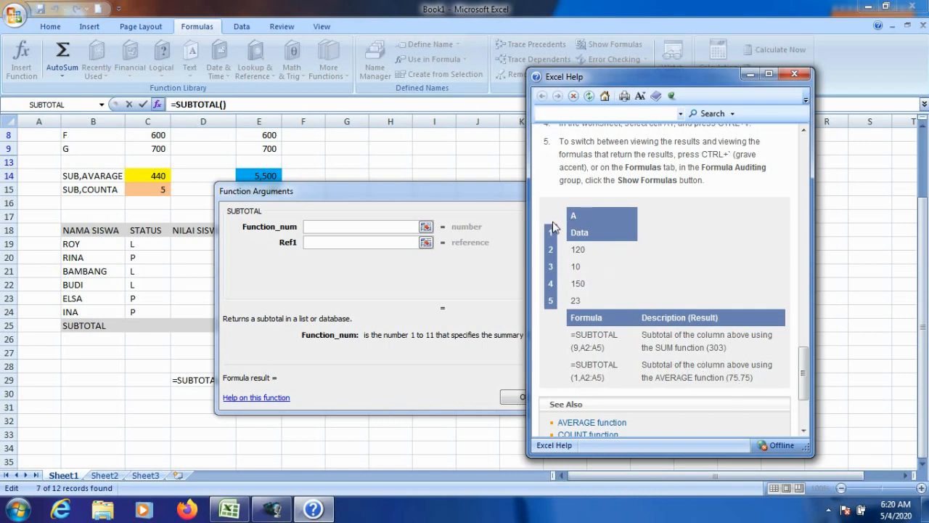
# Step: Copy the example data table from the help page, cancel the unfinished SUBTOTAL in D29, and paste the table at H16
pyautogui.moveTo(552, 218); pyautogui.dragTo(602, 299)
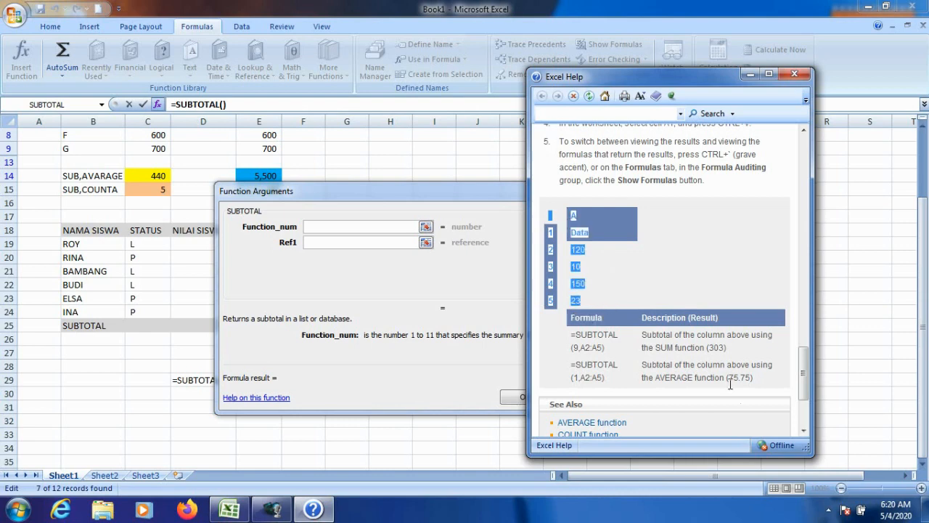
pyautogui.rightClick(578, 240)
pyautogui.click(608, 254)
pyautogui.click(530, 399)
pyautogui.moveTo(603, 82); pyautogui.dragTo(784, 83)
pyautogui.click(586, 397)
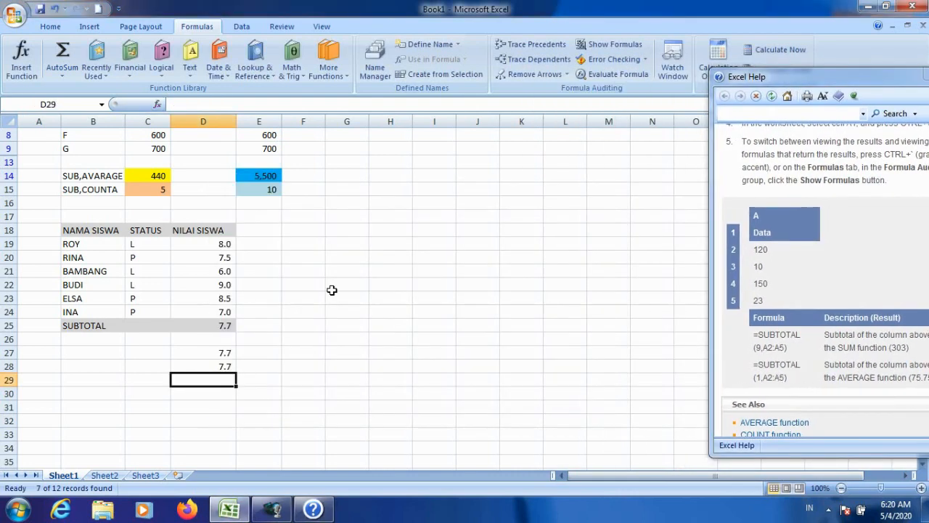
pyautogui.click(383, 201)
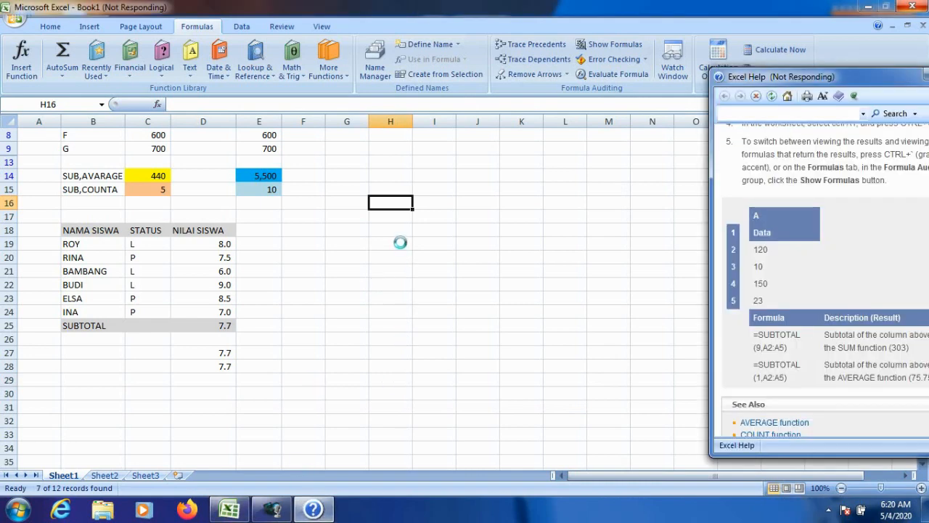
pyautogui.click(428, 308)
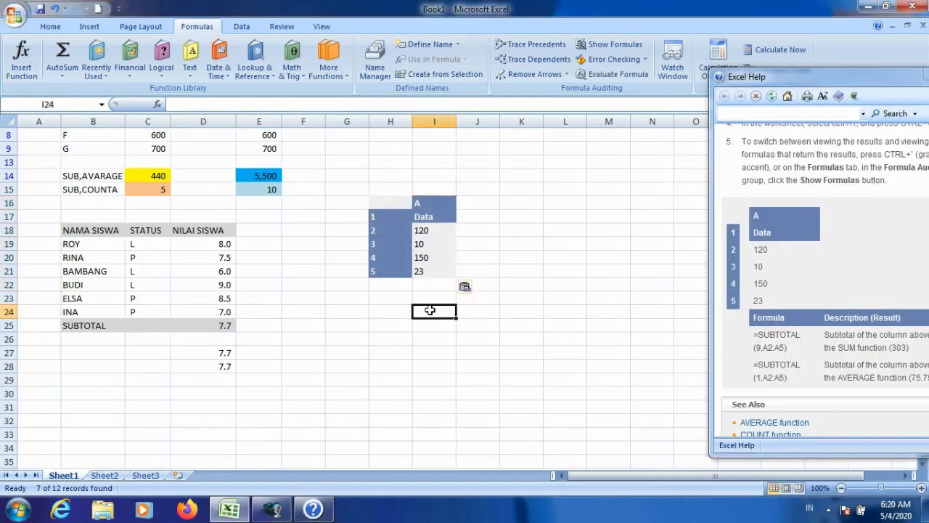
# Step: Insert a SUBTOTAL function in I23 below the pasted example data and set Function_num to 1
pyautogui.click(432, 298)
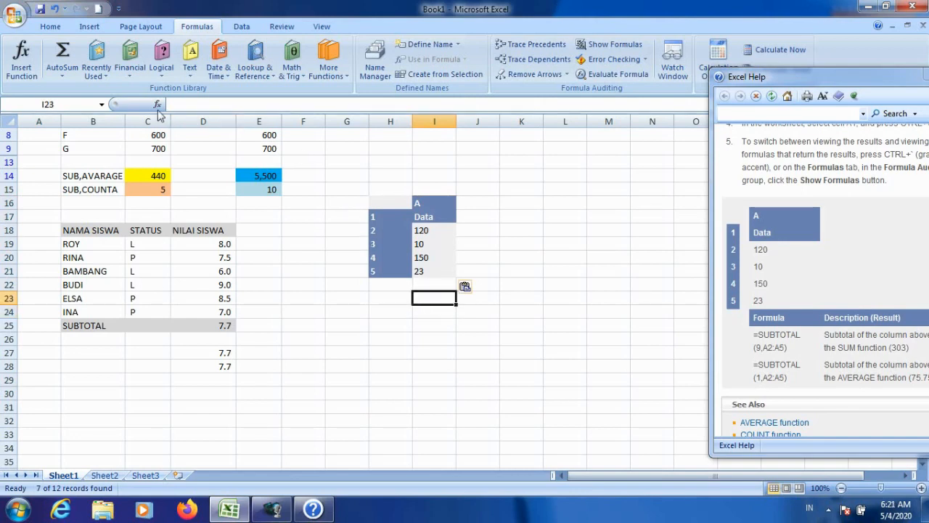
pyautogui.click(98, 69)
pyautogui.click(107, 93)
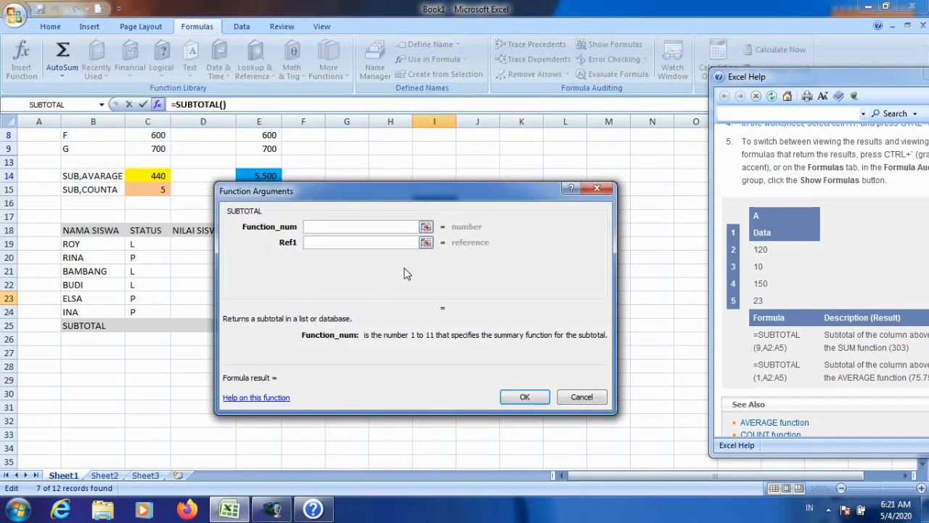
pyautogui.moveTo(423, 201); pyautogui.dragTo(444, 282)
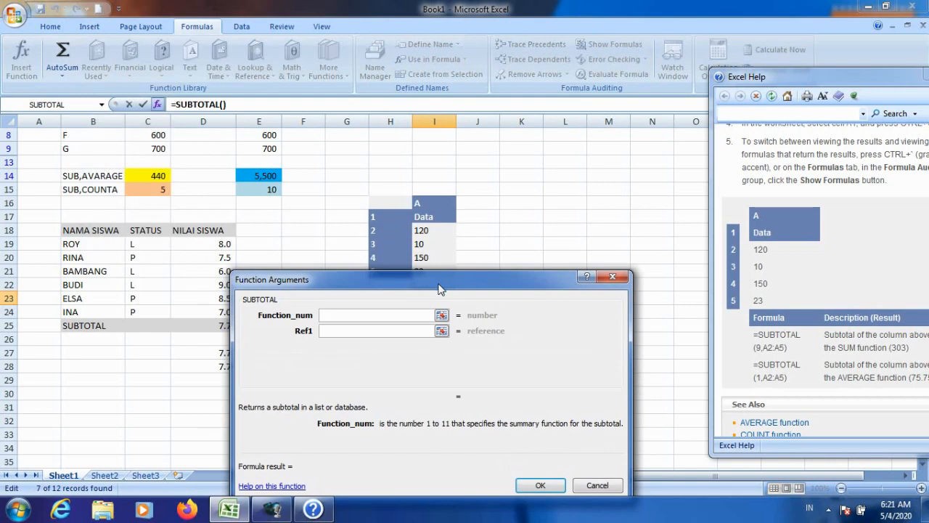
pyautogui.write('1')
# Step: Set Ref1 to the example values I18:I21 and enter the SUBTOTAL formula in I23
pyautogui.click(442, 332)
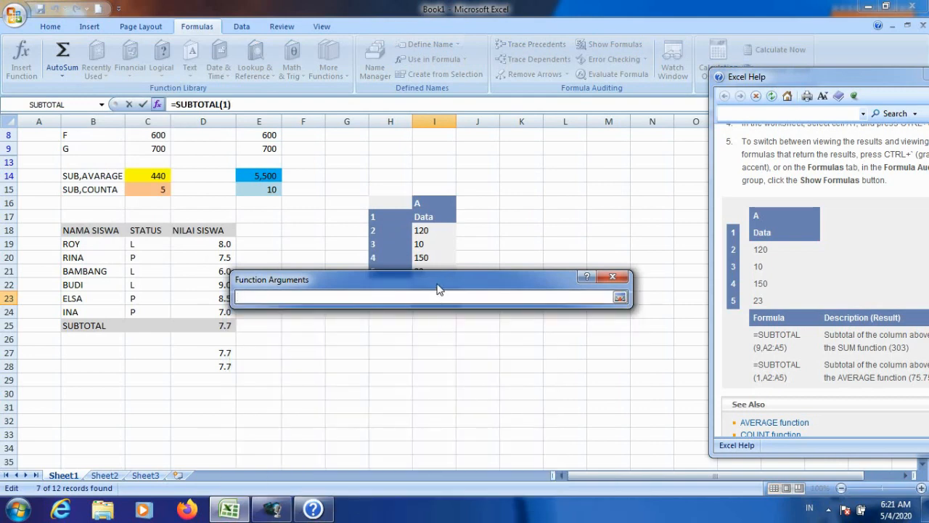
pyautogui.moveTo(439, 273); pyautogui.dragTo(133, 269)
pyautogui.moveTo(423, 230); pyautogui.dragTo(439, 273)
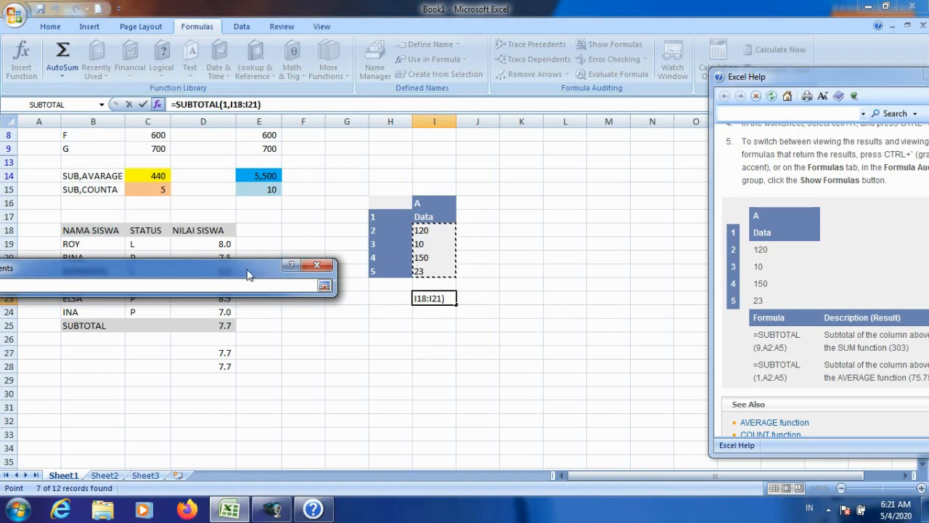
pyautogui.moveTo(250, 275); pyautogui.dragTo(322, 291)
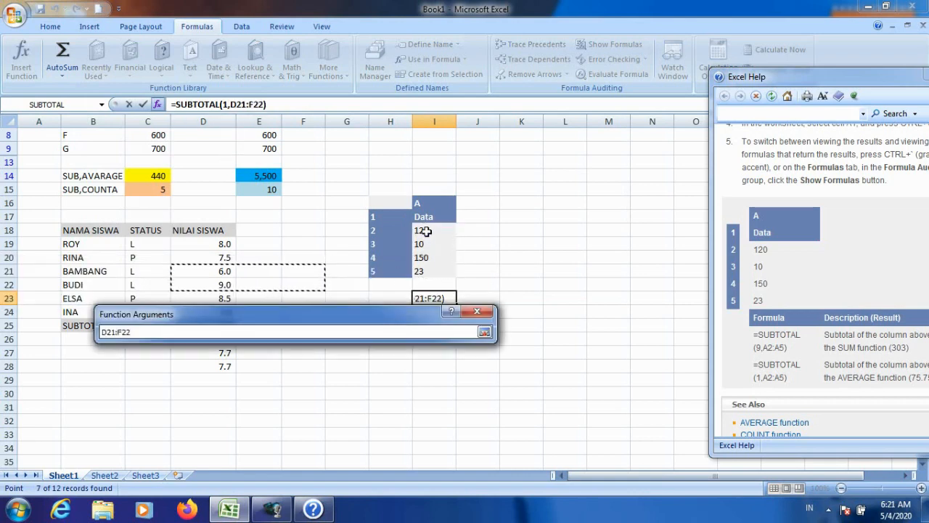
pyautogui.moveTo(427, 230); pyautogui.dragTo(432, 269)
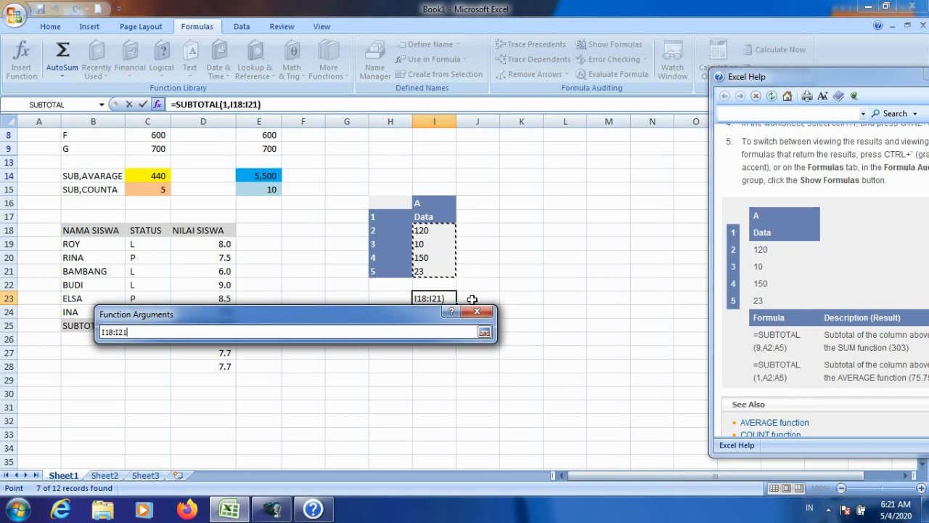
pyautogui.click(484, 331)
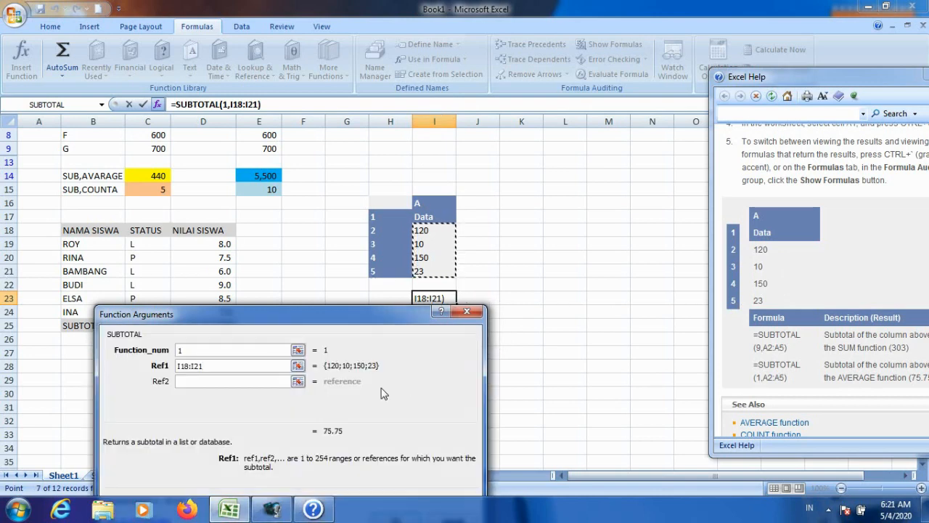
pyautogui.moveTo(334, 320); pyautogui.dragTo(362, 225)
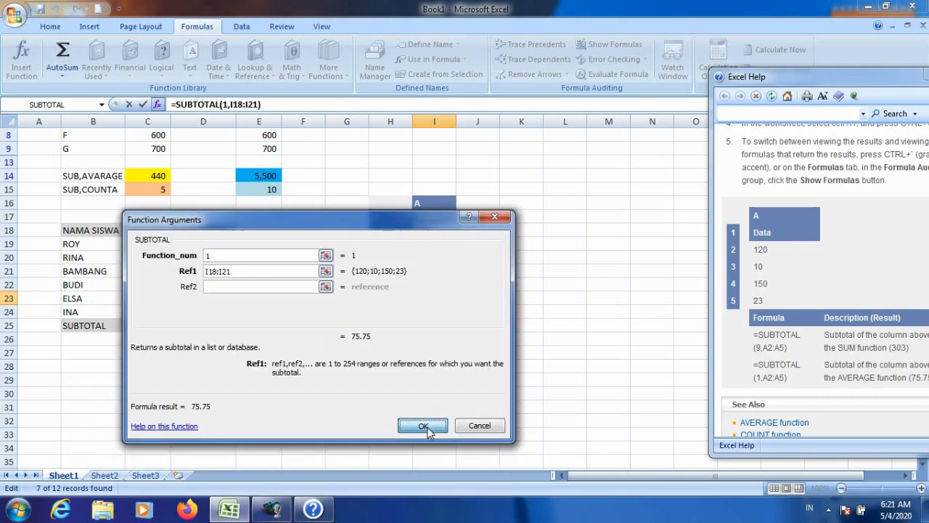
pyautogui.click(428, 425)
pyautogui.click(461, 378)
pyautogui.click(439, 299)
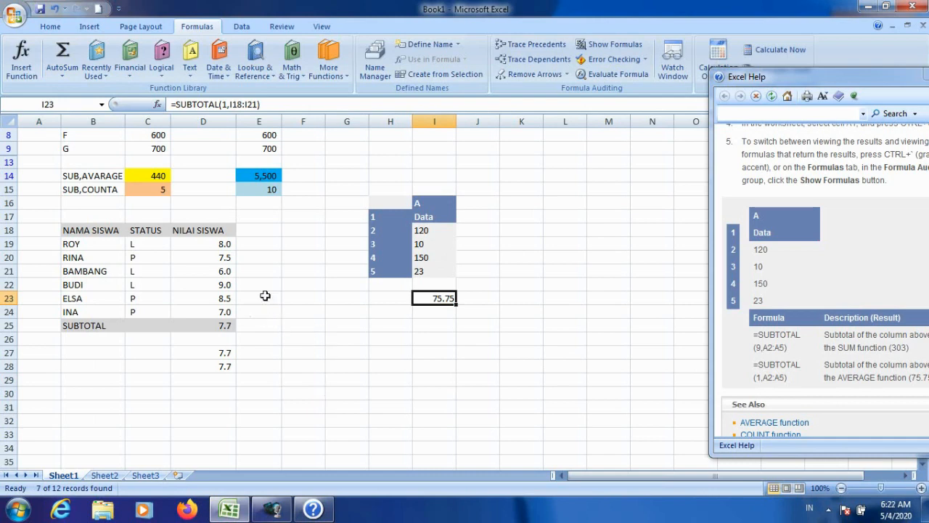
# Step: Move the example block H15:J27, including its average, to B31 below the student table
pyautogui.moveTo(383, 192); pyautogui.dragTo(446, 338)
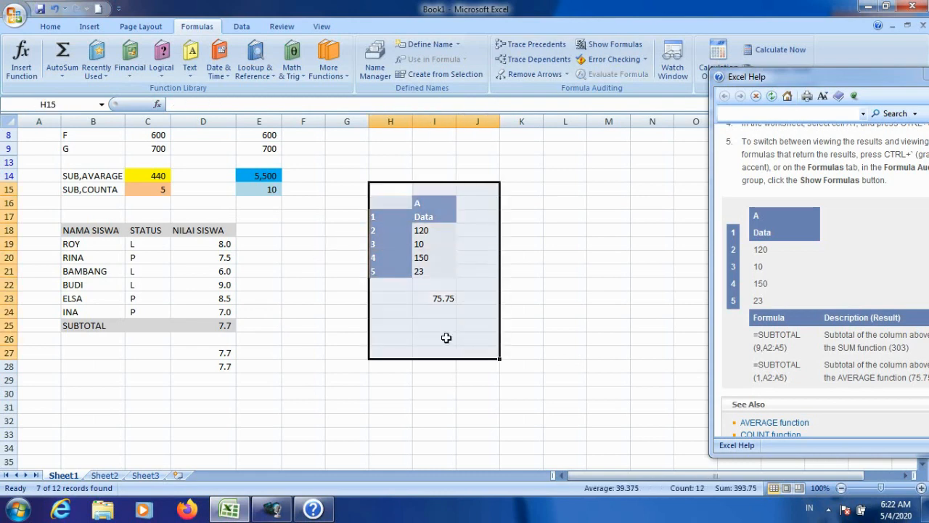
pyautogui.rightClick(447, 337)
pyautogui.click(450, 128)
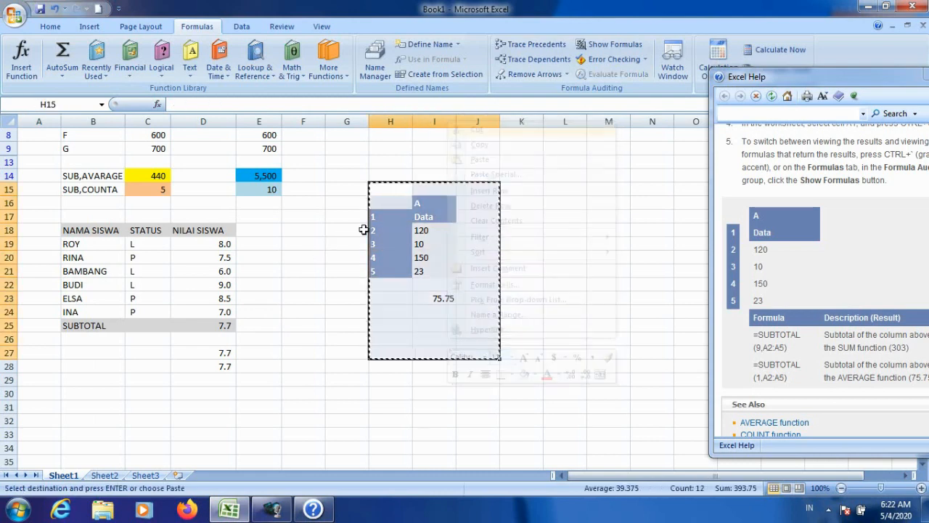
pyautogui.click(76, 407)
pyautogui.rightClick(79, 409)
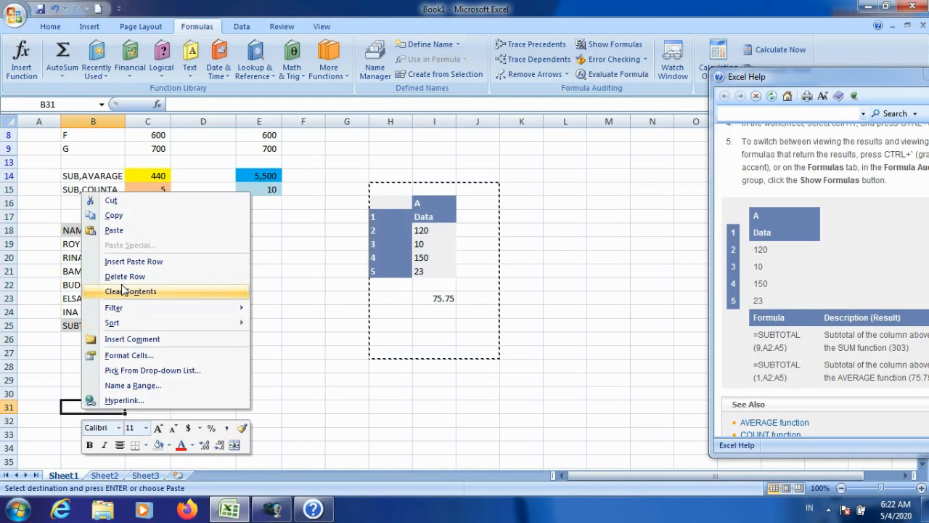
pyautogui.click(114, 231)
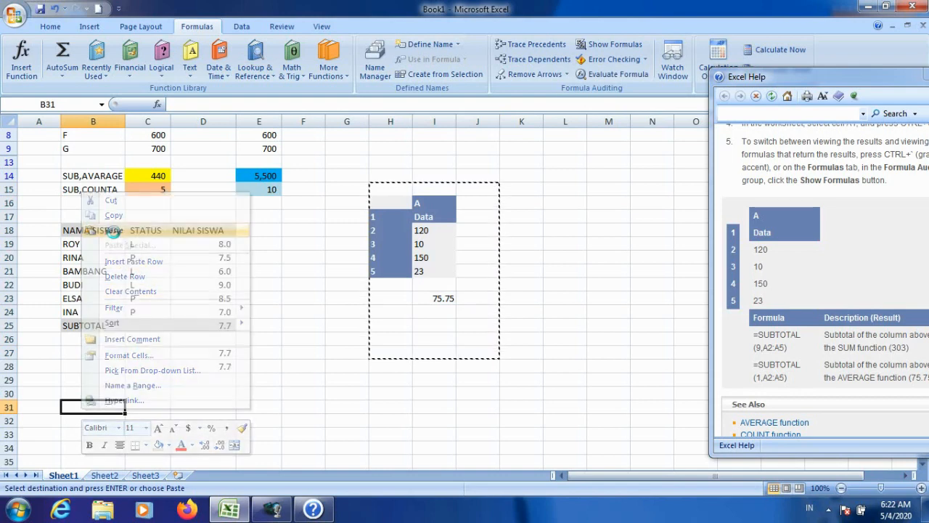
pyautogui.click(298, 361)
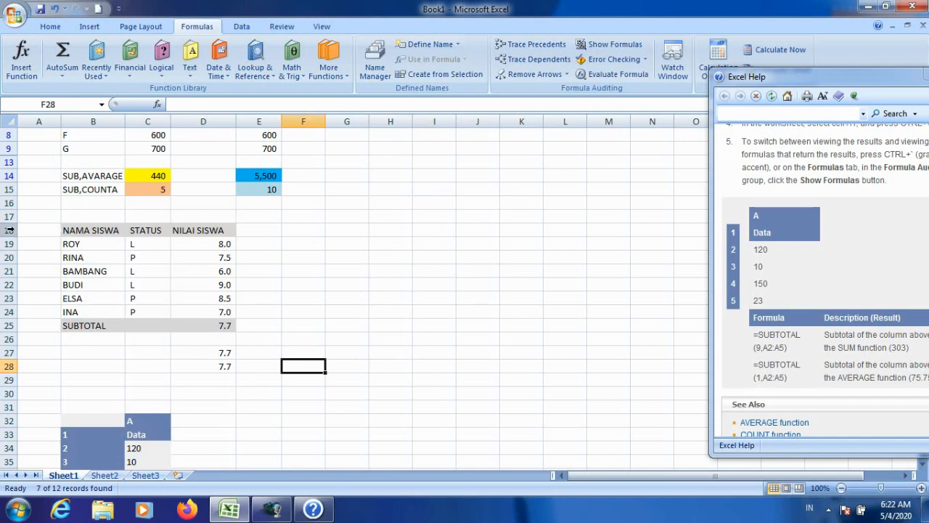
# Step: Turn off the existing filter on the upper list so its hidden rows are restored
pyautogui.moveTo(9, 231); pyautogui.dragTo(15, 329)
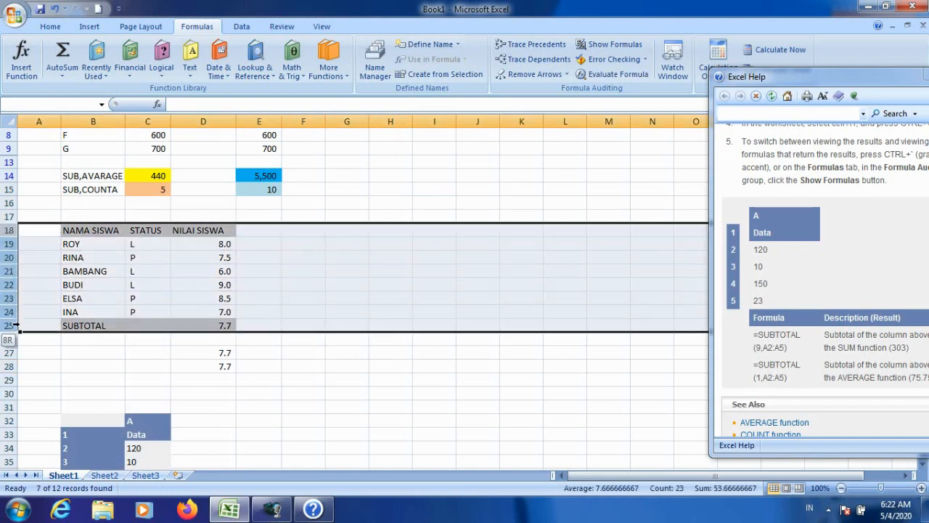
pyautogui.click(242, 26)
pyautogui.click(358, 66)
pyautogui.click(389, 293)
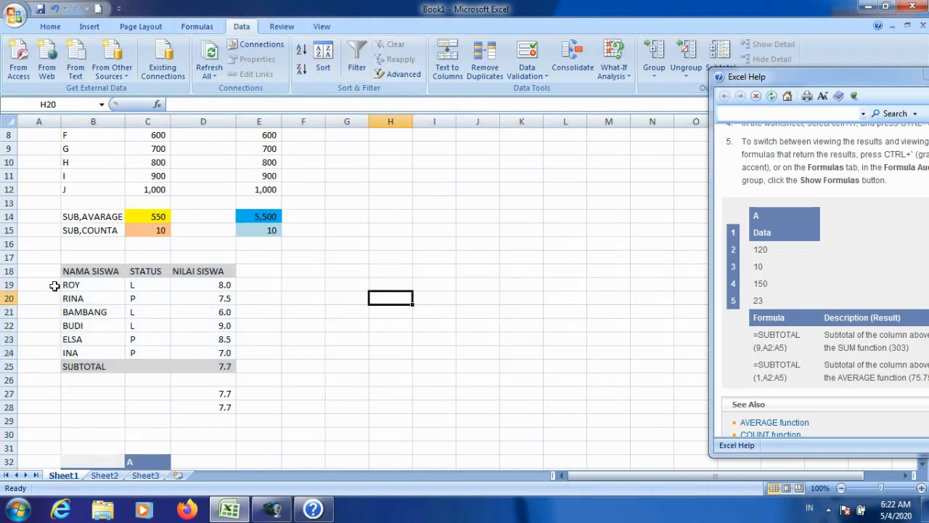
# Step: Apply a filter to the student table in rows 18 to 25
pyautogui.moveTo(10, 271); pyautogui.dragTo(10, 367)
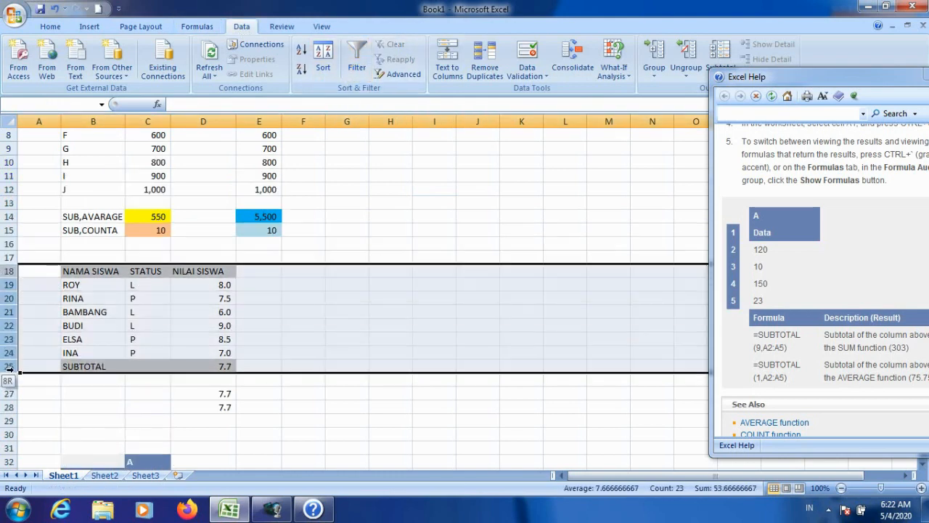
pyautogui.click(357, 58)
pyautogui.click(390, 311)
pyautogui.click(166, 299)
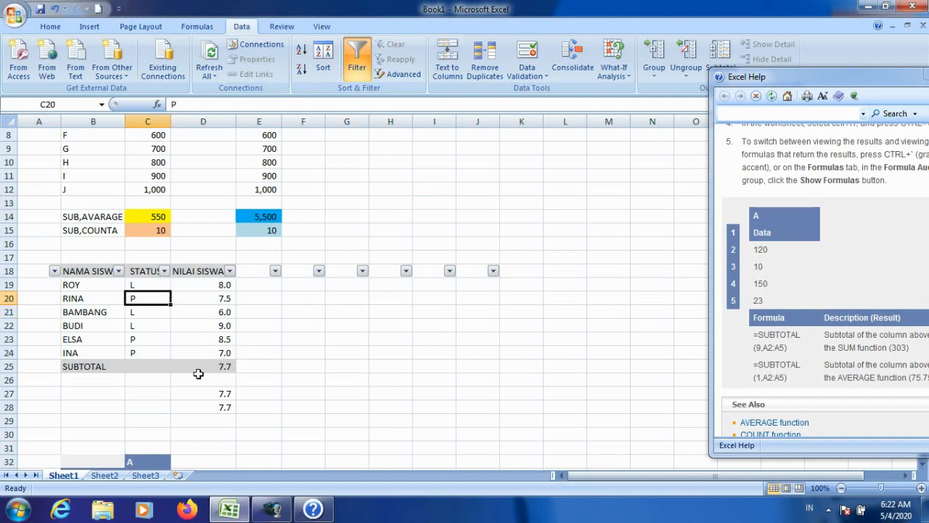
# Step: Filter the student table's STATUS column to show only L
pyautogui.click(164, 271)
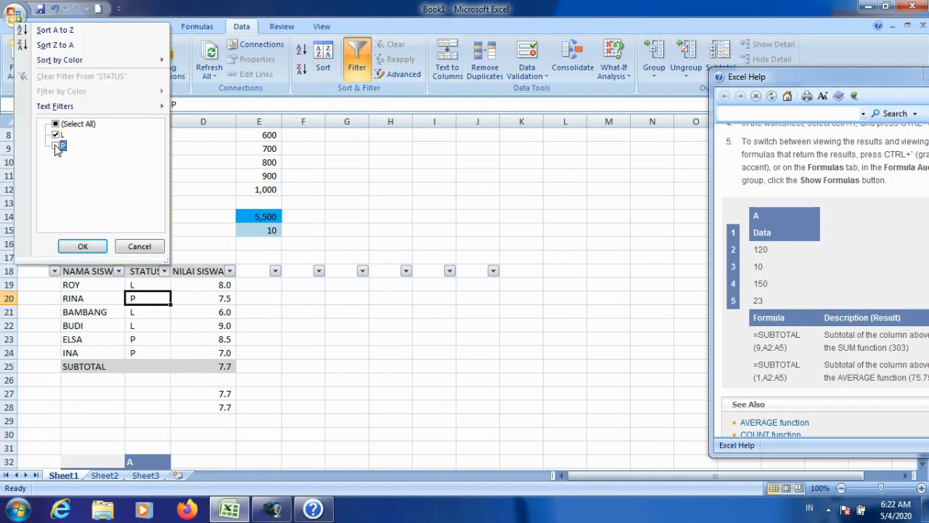
pyautogui.click(82, 248)
pyautogui.click(114, 311)
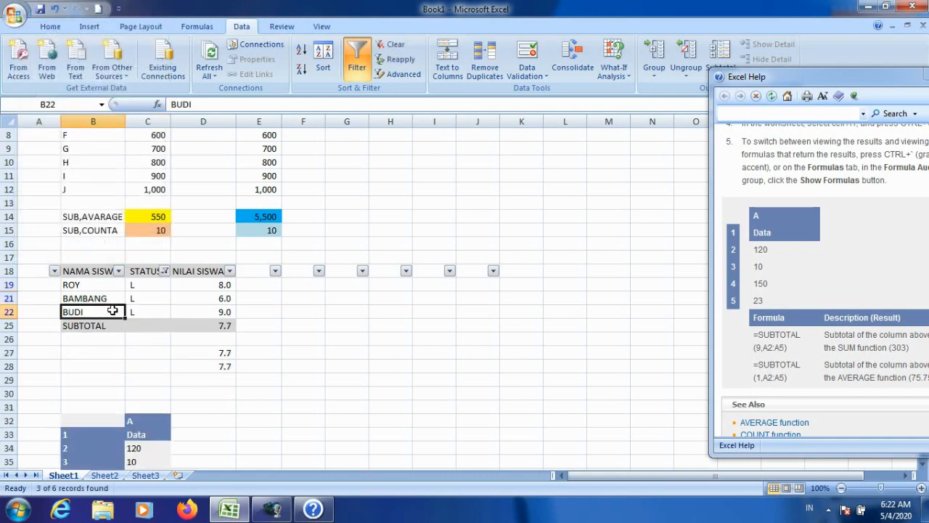
pyautogui.click(200, 328)
# Step: Change the label in B25 to SUBTOTAL AVARAGE
pyautogui.click(95, 323)
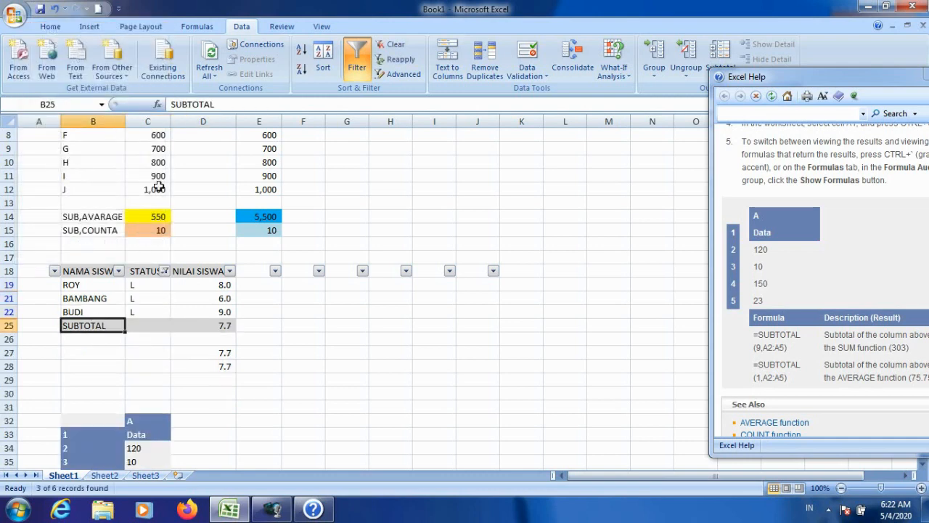
pyautogui.click(214, 105)
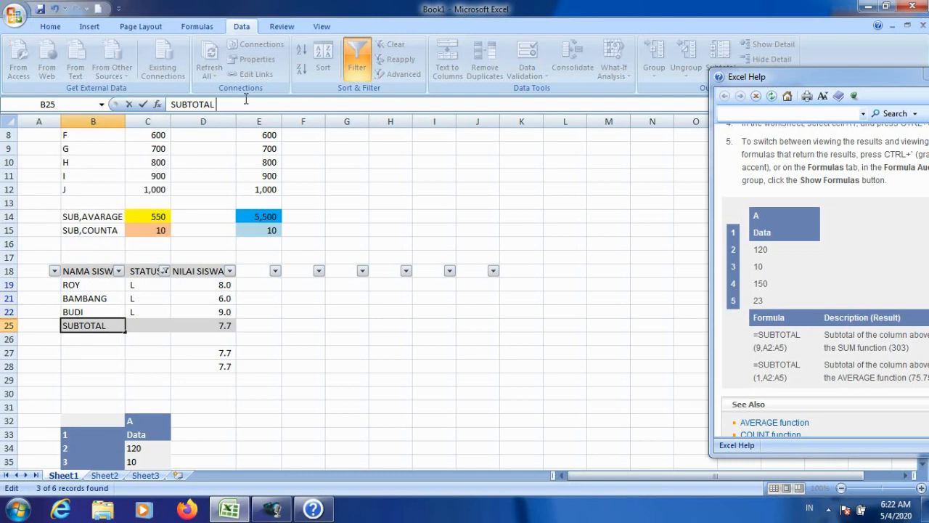
pyautogui.write('AVARAGE')
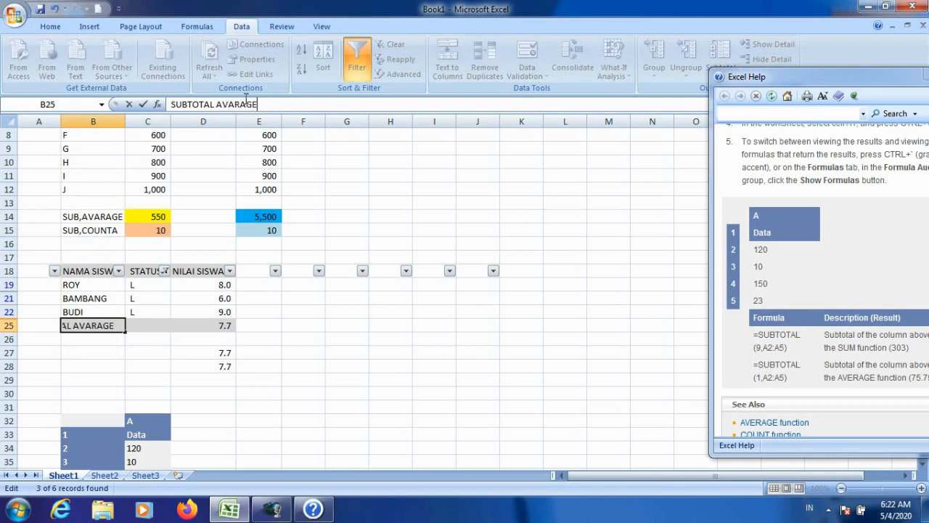
pyautogui.press('Return')
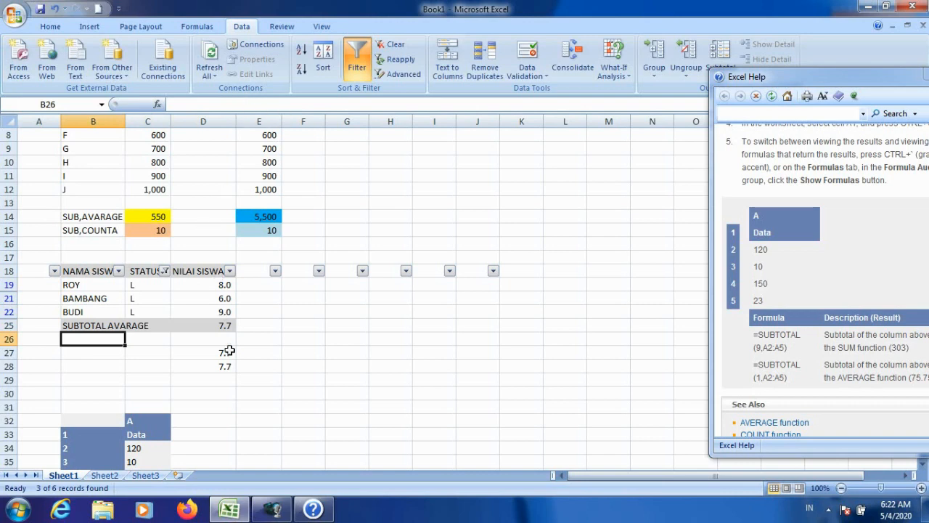
# Step: Switch the student table's STATUS filter from L to P only
pyautogui.click(222, 328)
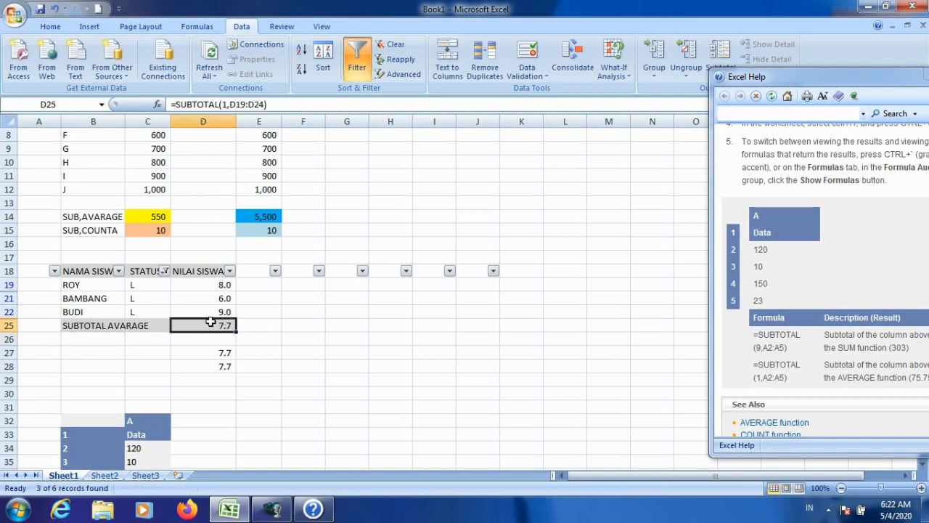
pyautogui.click(161, 271)
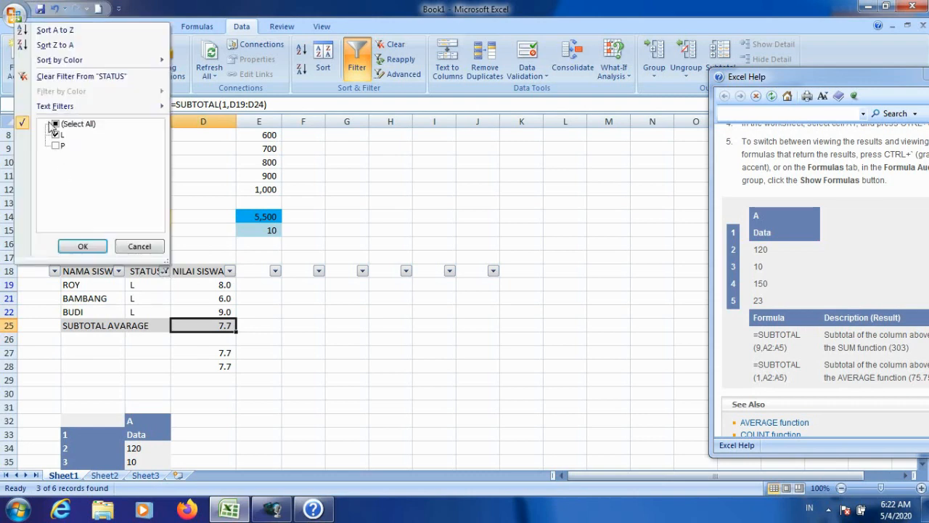
pyautogui.click(56, 125)
pyautogui.click(56, 135)
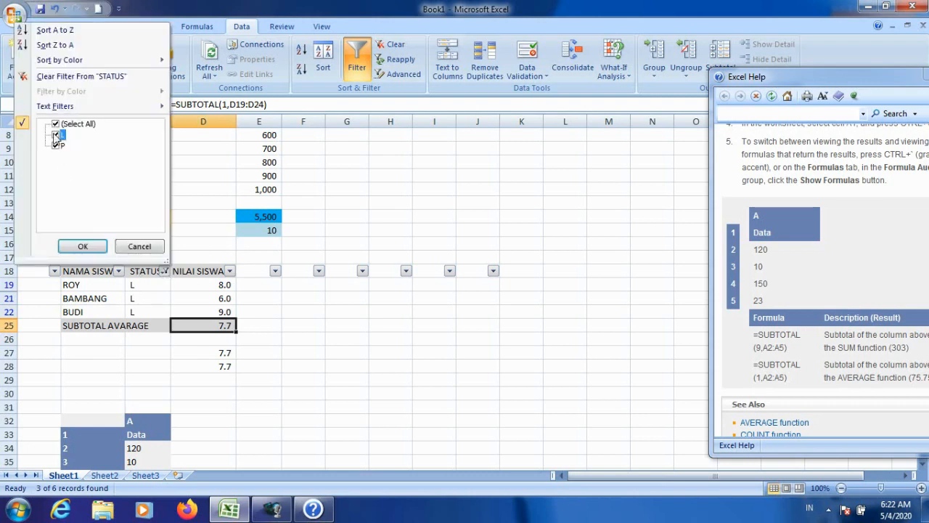
pyautogui.click(92, 246)
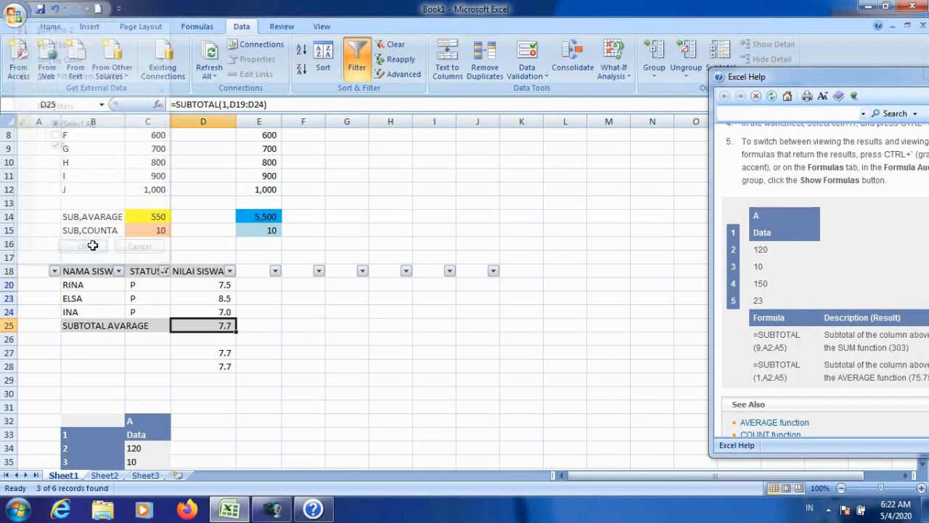
pyautogui.click(216, 341)
# Step: Widen column D slightly and format the subtotal average in D25 with two decimal places
pyautogui.click(197, 325)
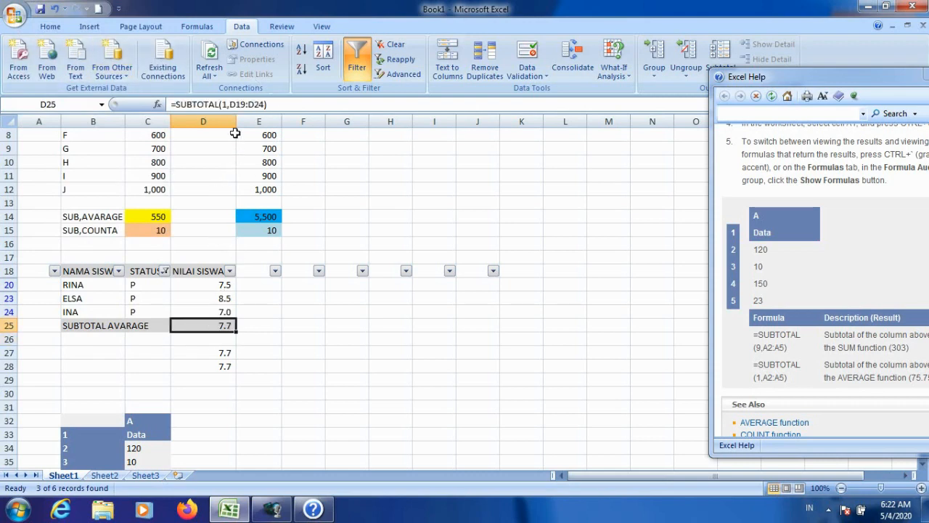
pyautogui.moveTo(235, 119); pyautogui.dragTo(240, 118)
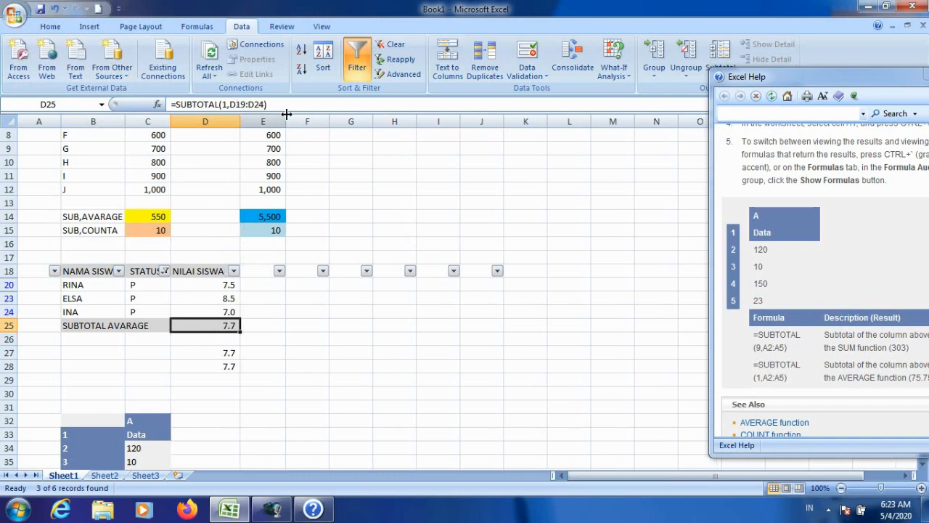
pyautogui.click(58, 26)
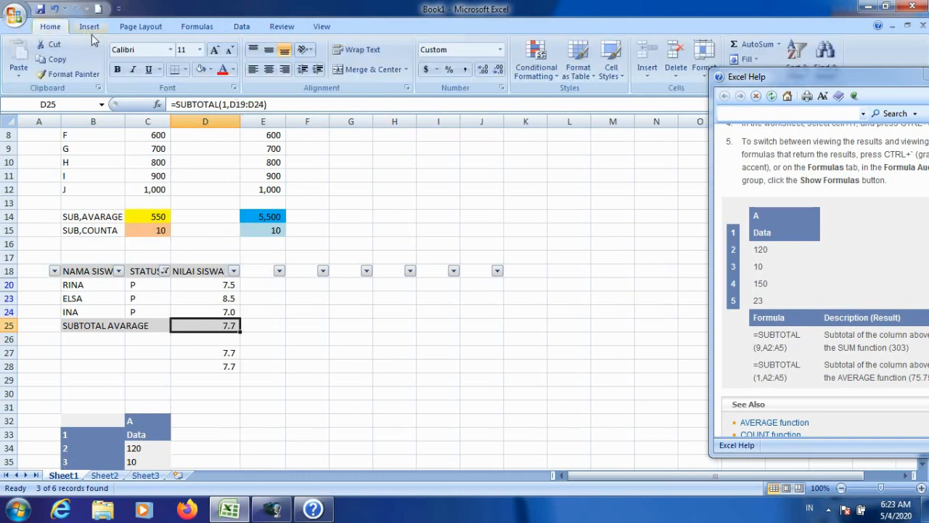
pyautogui.click(482, 69)
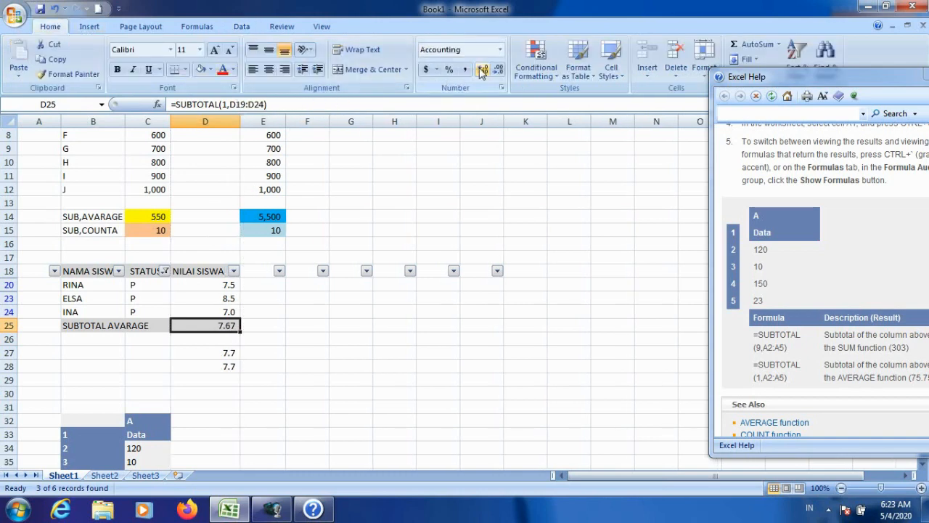
# Step: Set the STATUS filter back to show only the L students
pyautogui.click(164, 271)
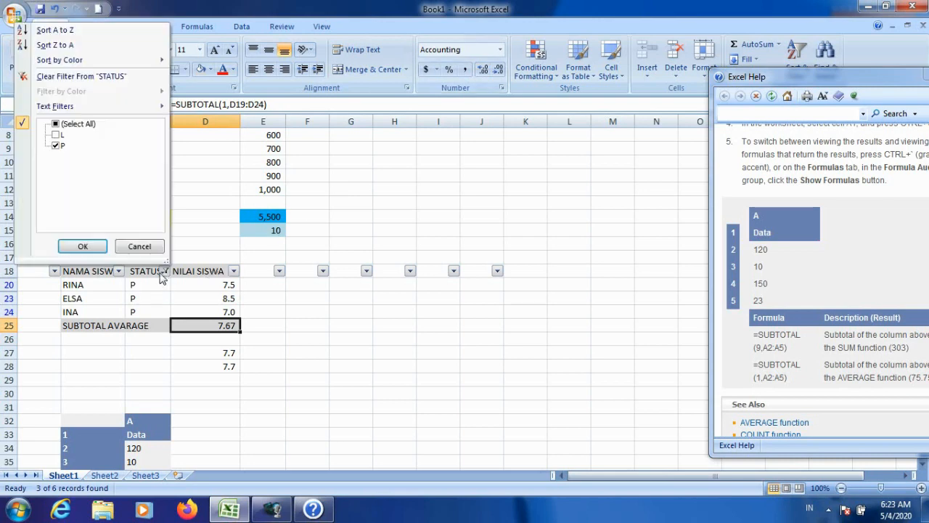
pyautogui.click(56, 135)
pyautogui.click(56, 145)
pyautogui.click(83, 246)
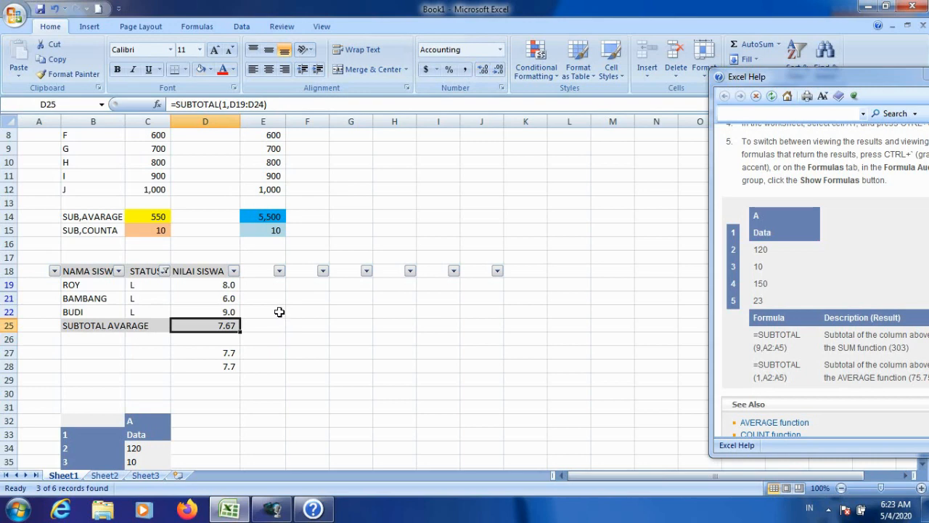
# Step: Set the student score in D21 to 6.5 and check the subtotal average in D25
pyautogui.click(222, 299)
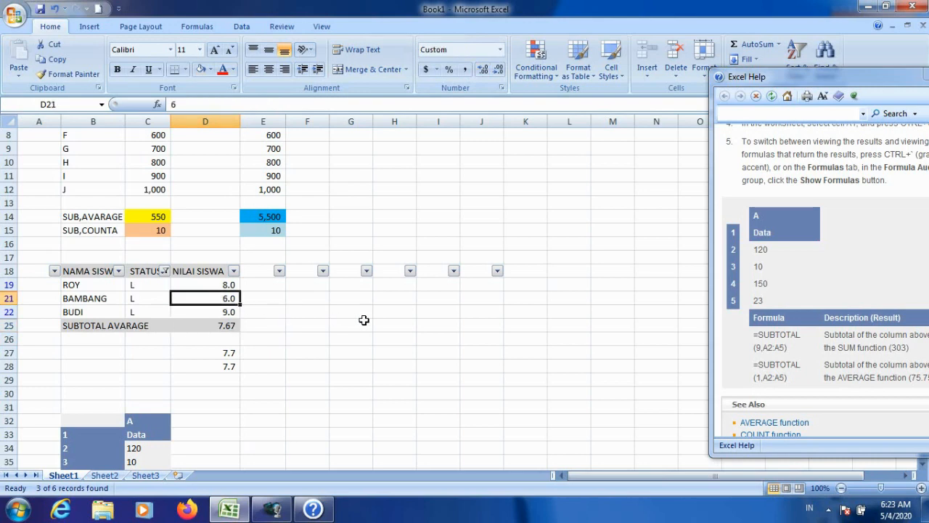
pyautogui.write('6')
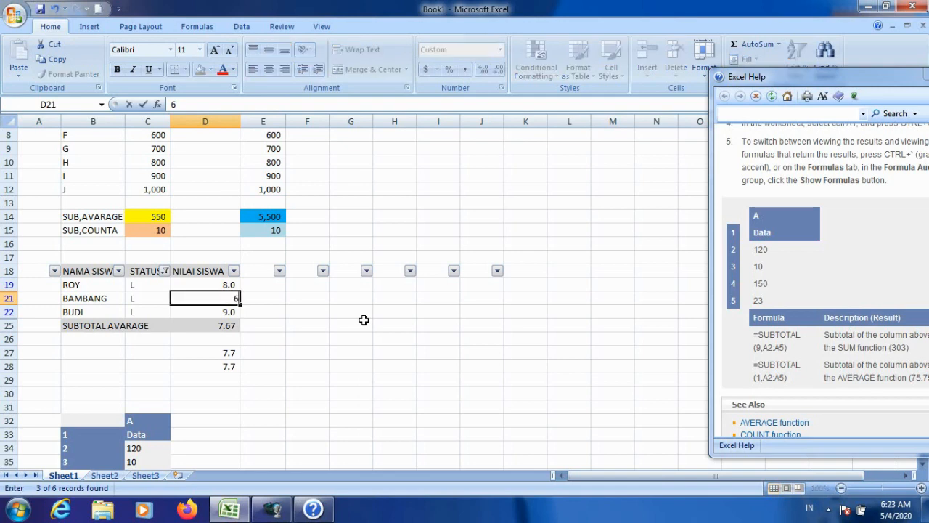
pyautogui.press('Return')
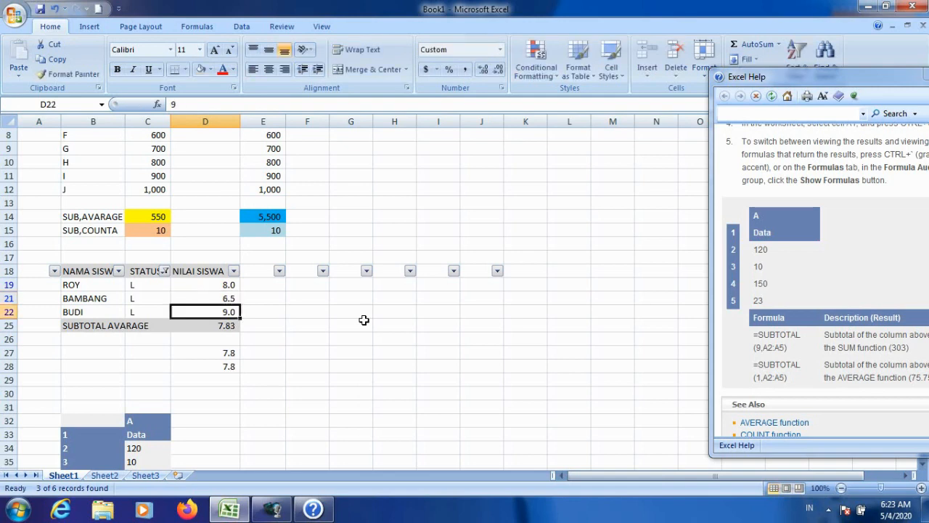
pyautogui.click(207, 325)
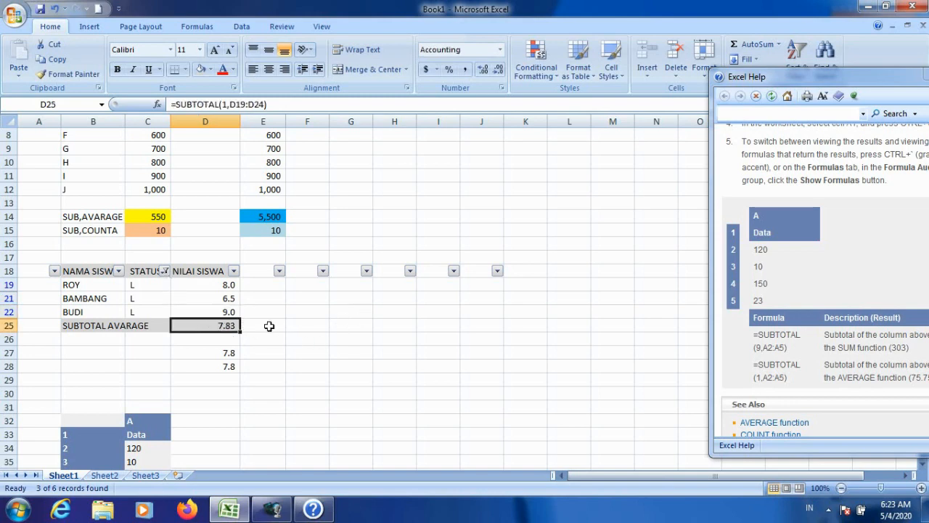
# Step: Filter the STATUS column to P only and check the subtotal average in D25
pyautogui.click(165, 271)
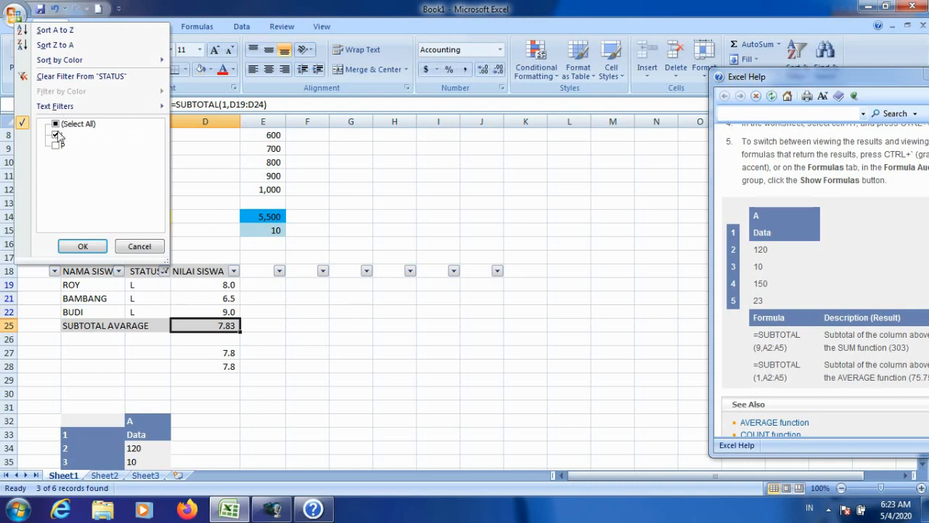
pyautogui.click(56, 145)
pyautogui.click(56, 135)
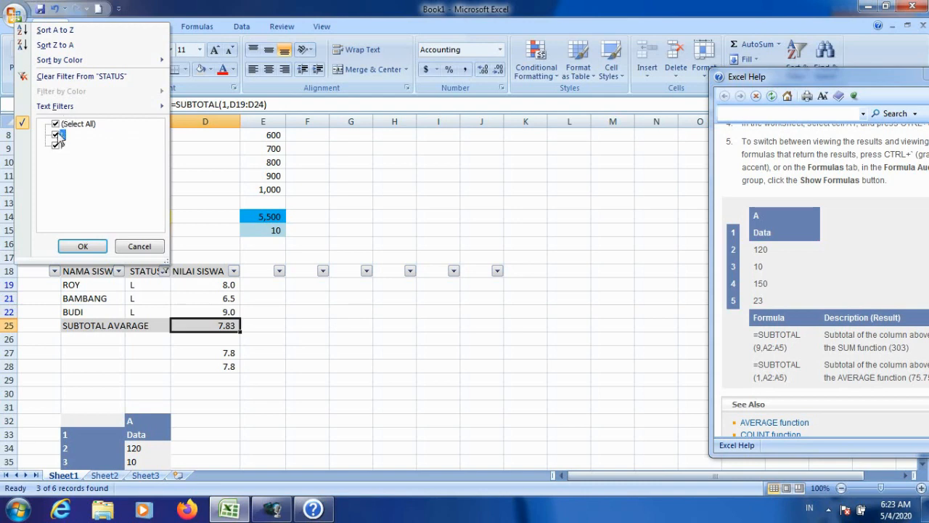
pyautogui.click(84, 248)
pyautogui.click(303, 339)
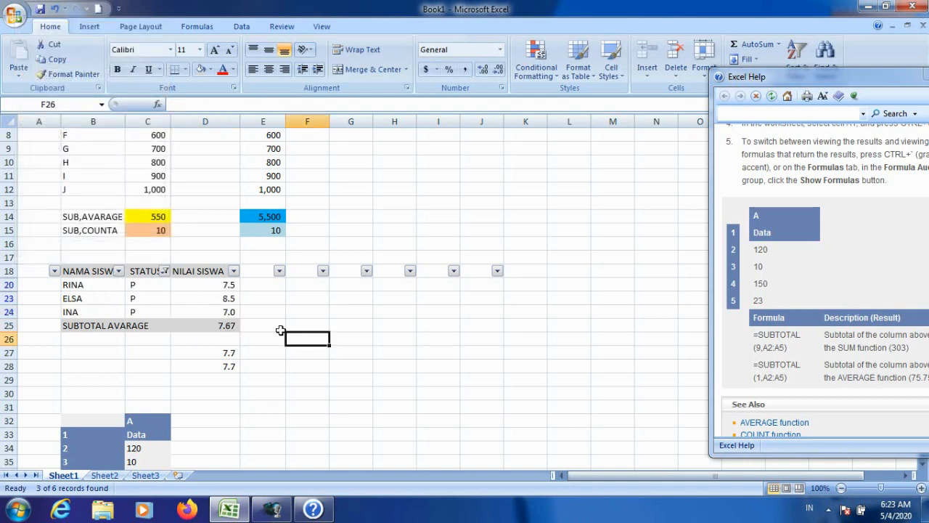
pyautogui.click(220, 329)
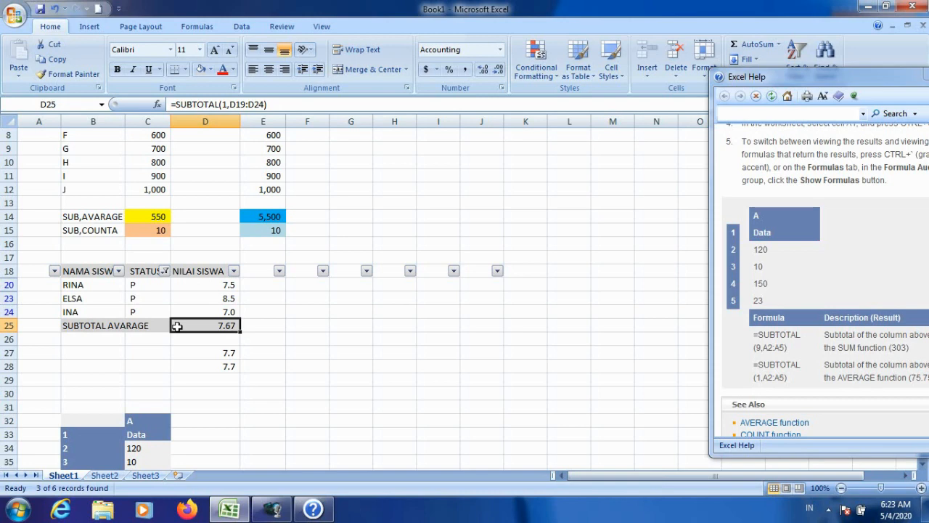
# Step: Copy the subtotal row B25:D25 into the row below, starting at B26
pyautogui.moveTo(83, 325); pyautogui.dragTo(219, 326)
pyautogui.hotkey('ctrl', 'c')
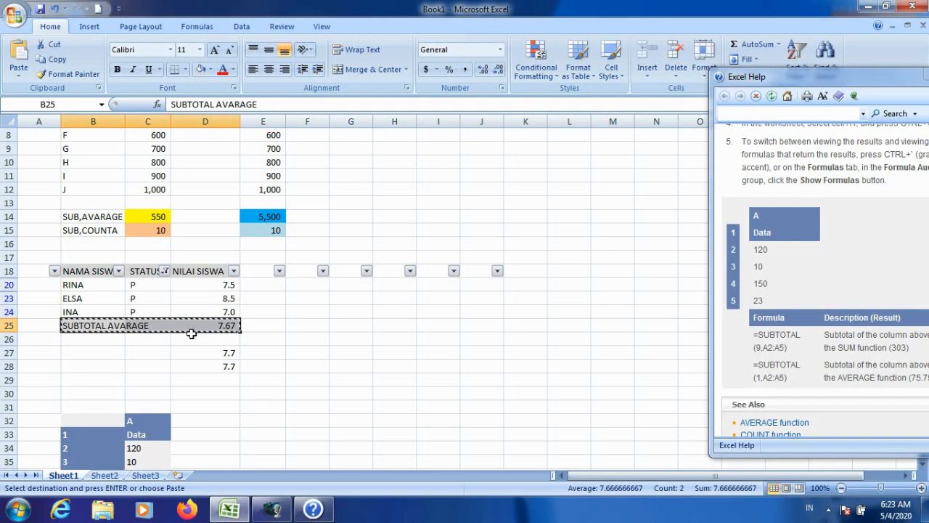
pyautogui.click(99, 339)
pyautogui.hotkey('ctrl', 'v')
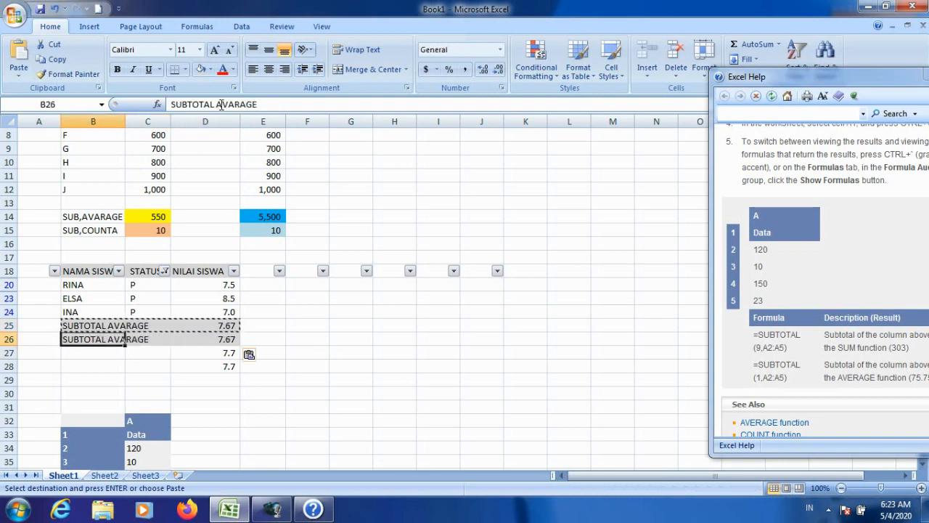
# Step: Change the copied label in B26 to SUBTOTAL TOTAL
pyautogui.moveTo(216, 104); pyautogui.dragTo(323, 108)
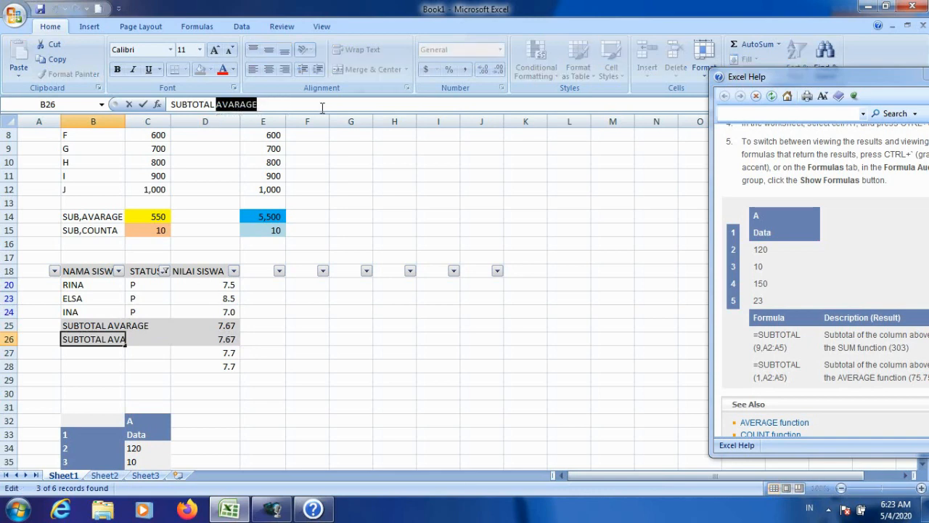
pyautogui.write('TO')
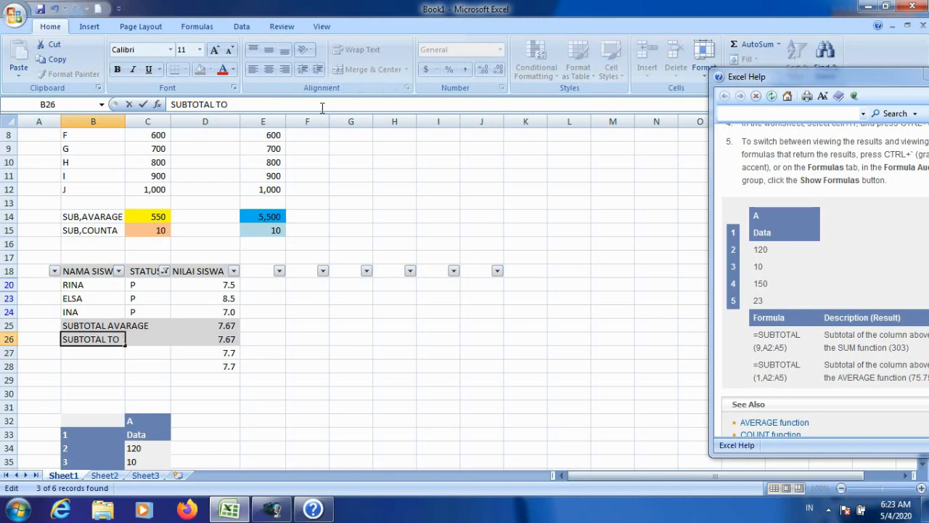
pyautogui.write('TAL')
pyautogui.press('Return')
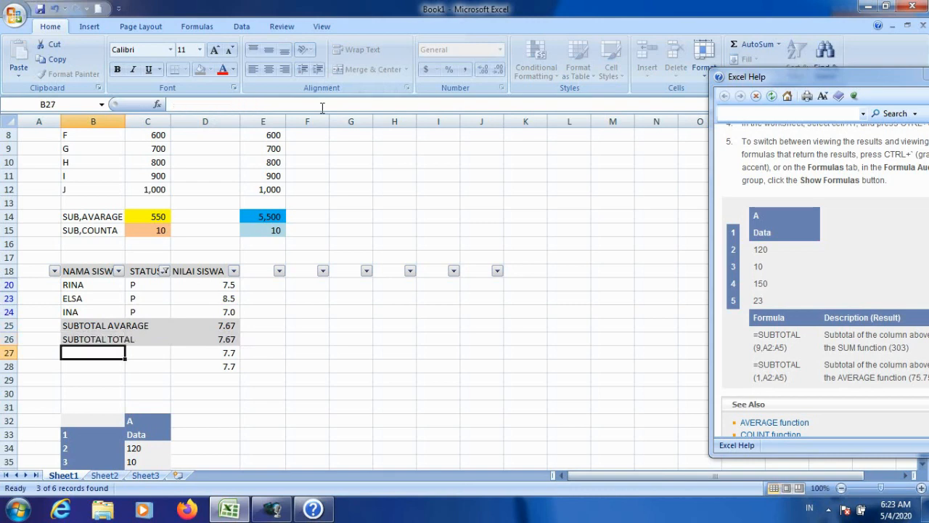
# Step: Start a new SUBTOTAL formula in D26 with 9 - SUM as its function number, replacing the copied average formula
pyautogui.press('Up')
pyautogui.press('Right')
pyautogui.press('Right')
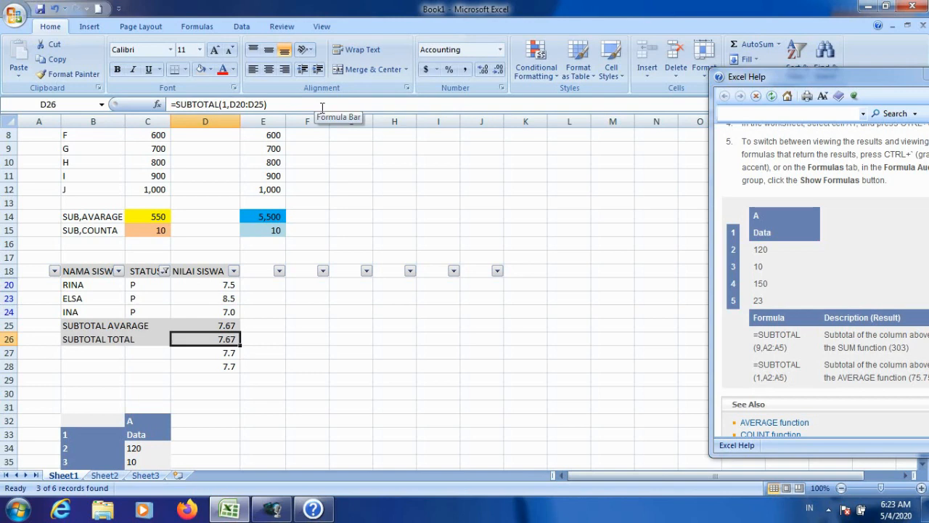
pyautogui.write('=SUB')
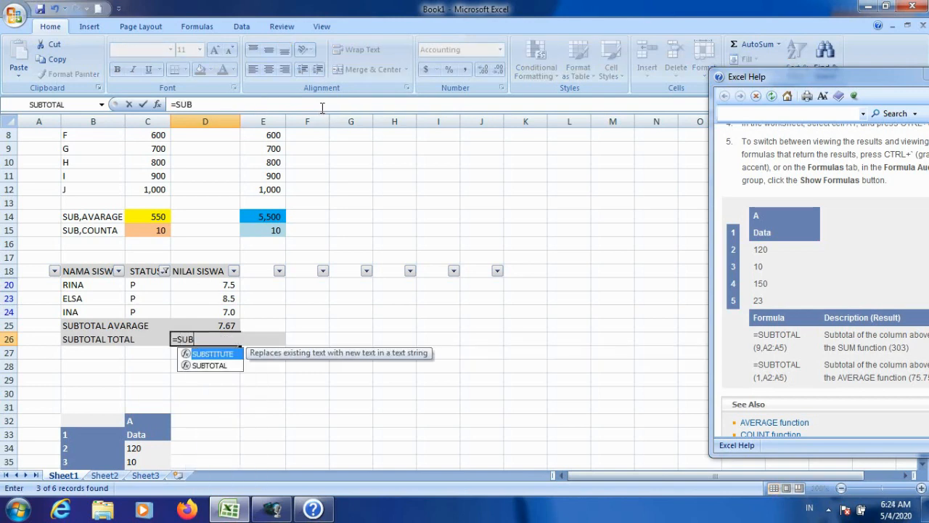
pyautogui.press('Down')
pyautogui.press('Tab')
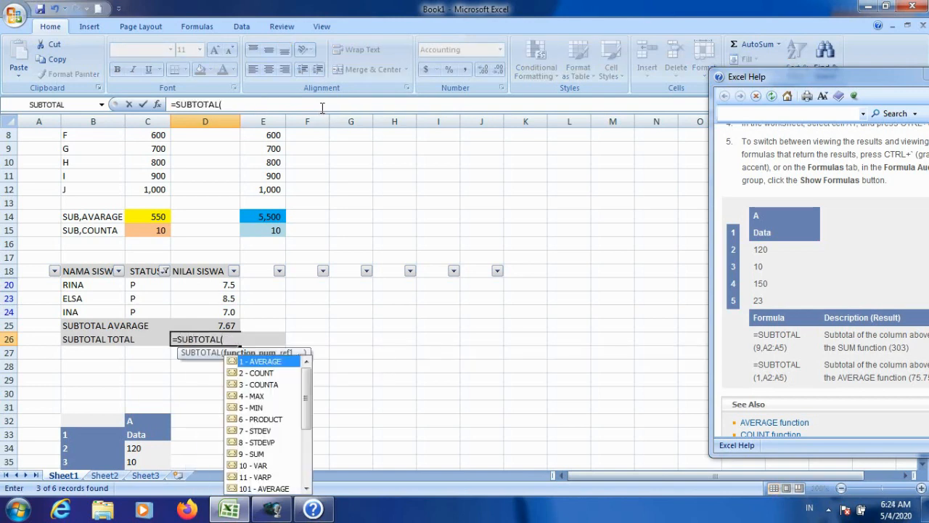
pyautogui.press('Down')
pyautogui.press('Down')
pyautogui.press('Down')
pyautogui.press('Down')
pyautogui.press('Down')
pyautogui.press('Down')
pyautogui.press('Down')
pyautogui.press('Down')
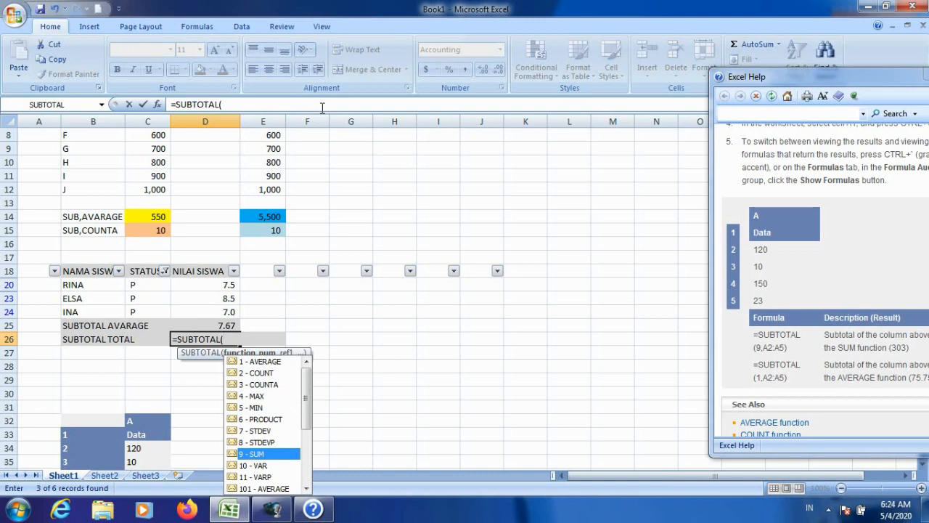
pyautogui.press('Tab')
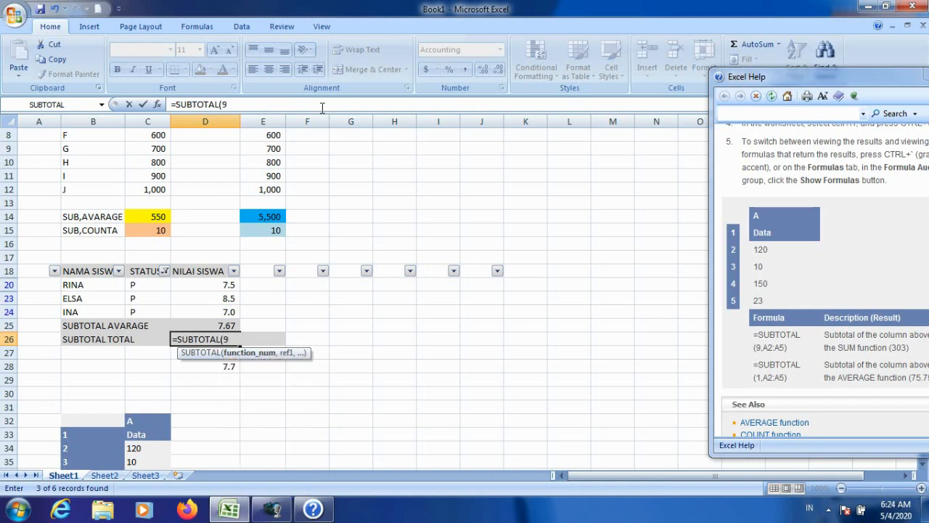
# Step: Give the D26 formula the range D18:D24, enter it, and check the subtotal total
pyautogui.write(',')
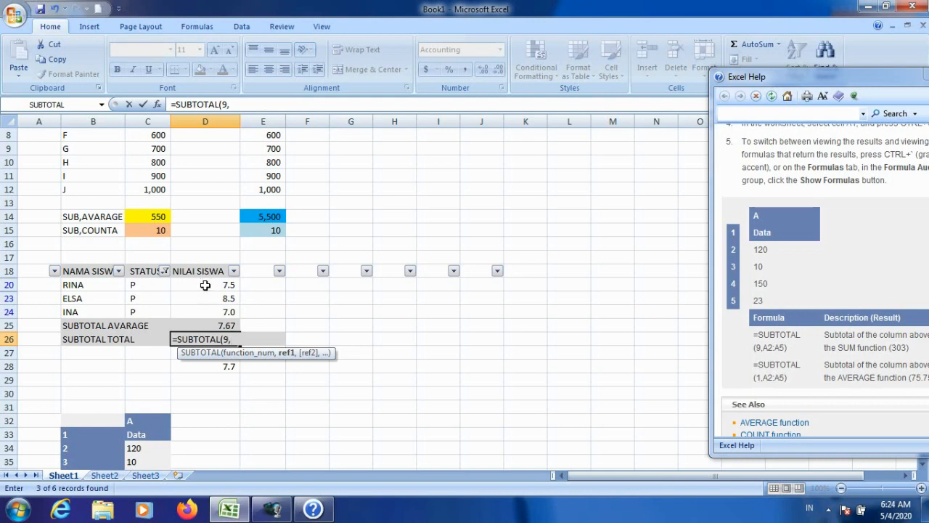
pyautogui.moveTo(206, 285); pyautogui.dragTo(203, 311)
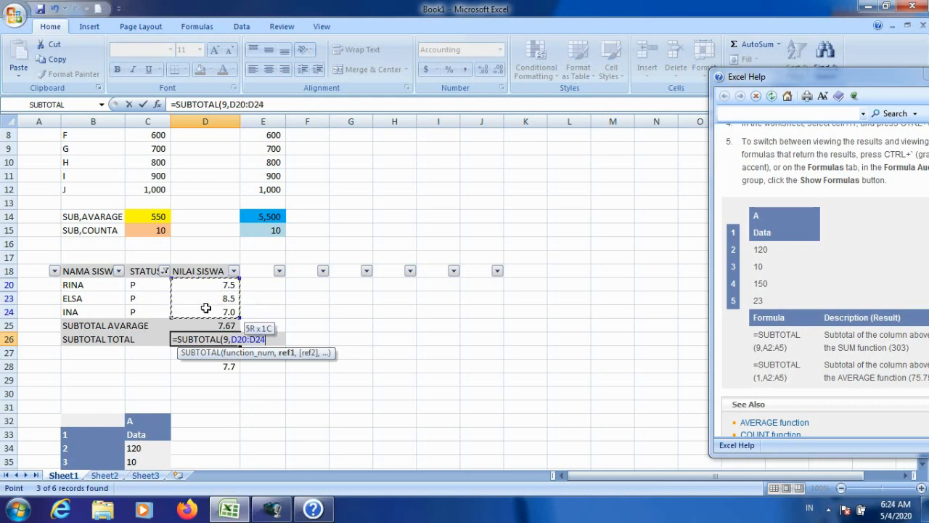
pyautogui.moveTo(197, 273); pyautogui.dragTo(197, 310)
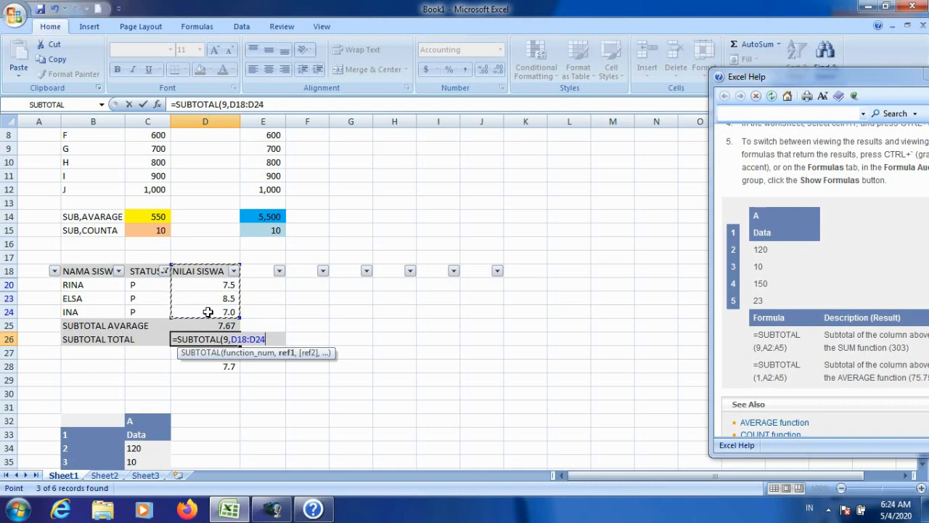
pyautogui.press('Return')
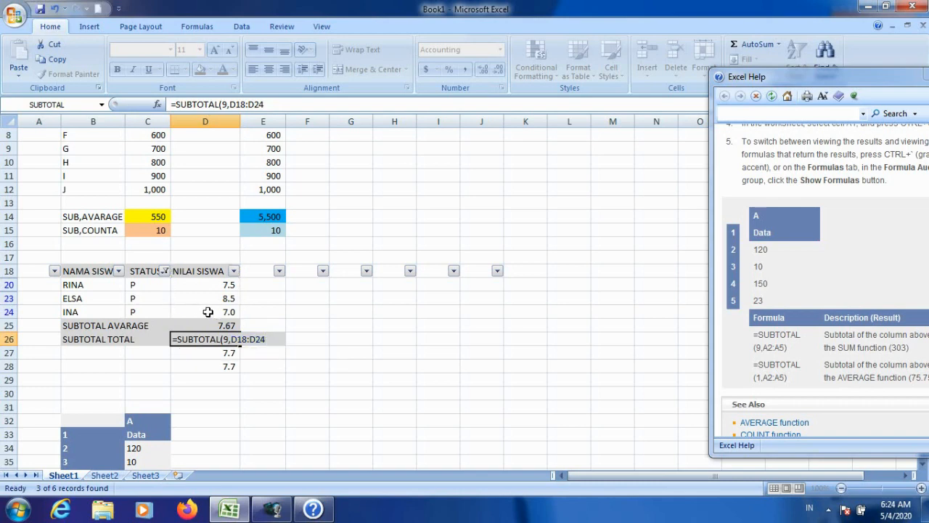
pyautogui.click(217, 366)
pyautogui.click(215, 339)
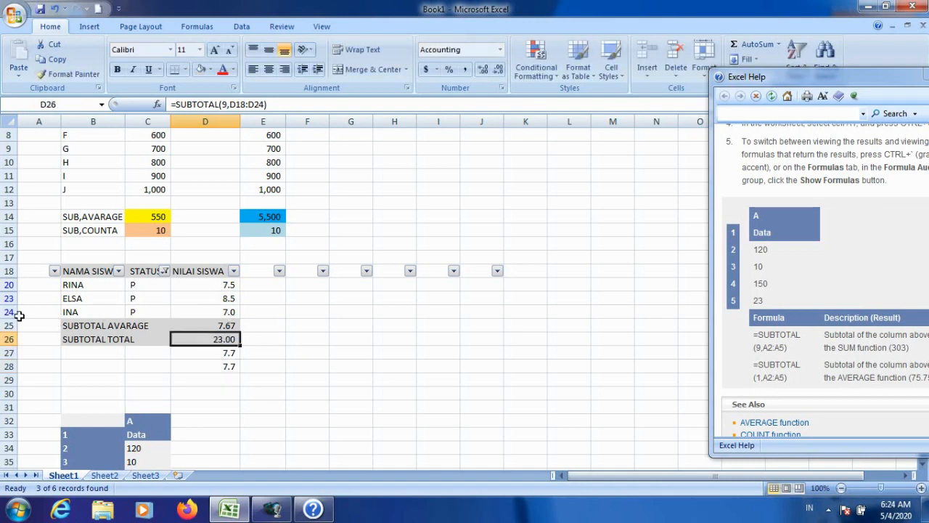
# Step: Show all rows of the student table again by selecting every value in the STATUS filter
pyautogui.click(165, 271)
pyautogui.click(56, 124)
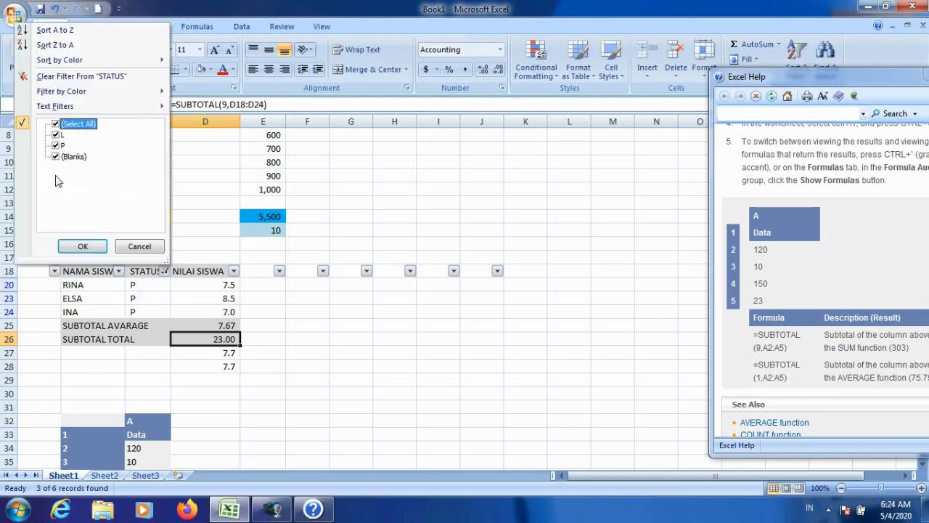
pyautogui.click(82, 246)
pyautogui.click(333, 372)
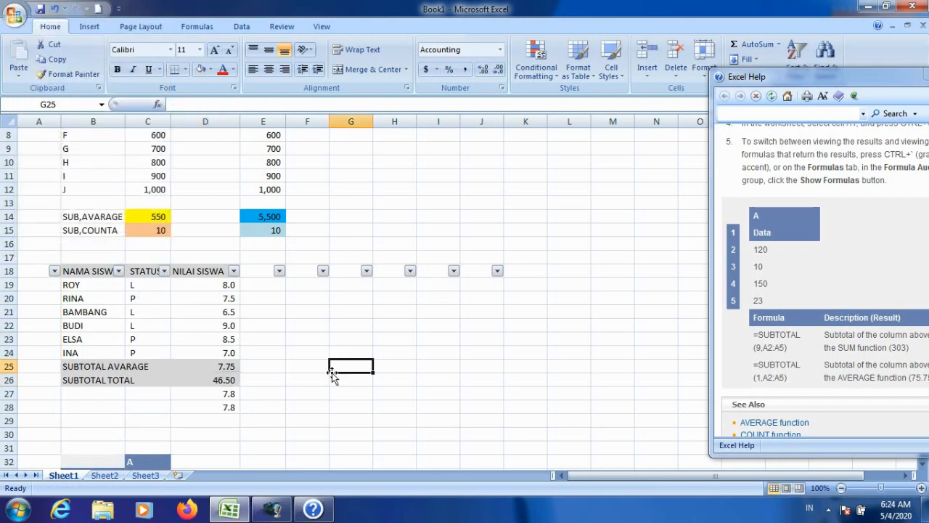
# Step: Change the range of the subtotal formula in D26 to D19:D24
pyautogui.click(225, 377)
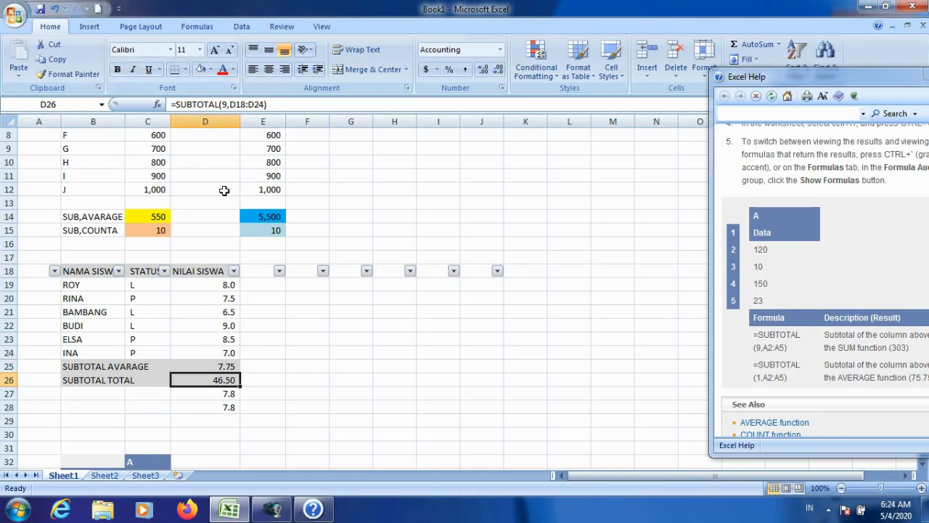
pyautogui.press('F2')
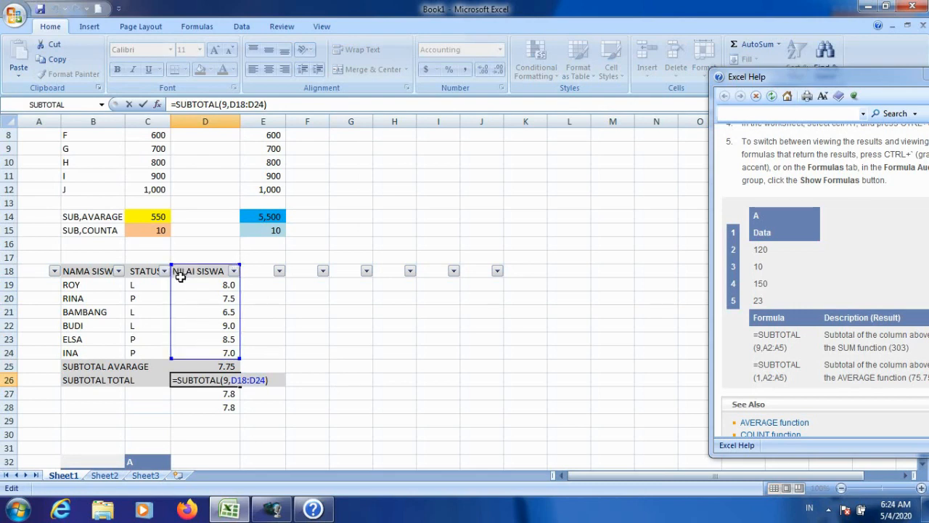
pyautogui.click(244, 380)
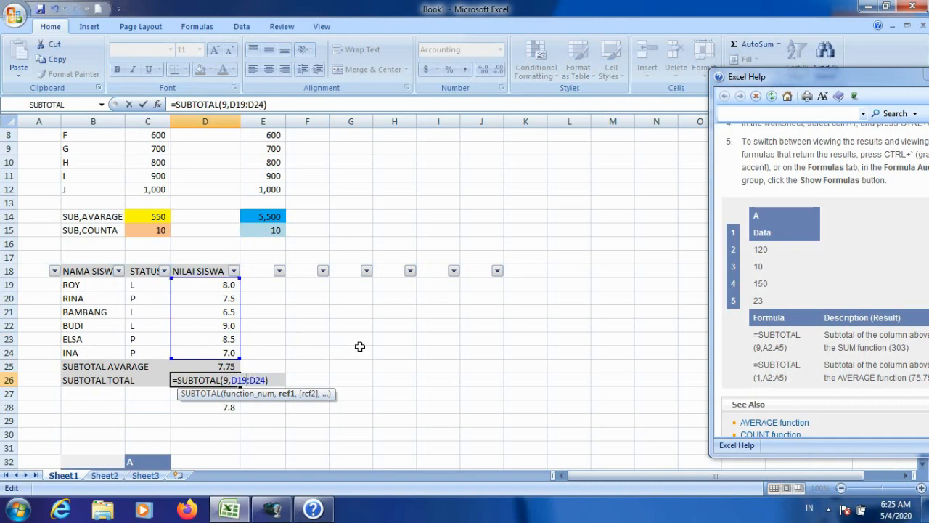
pyautogui.press('Return')
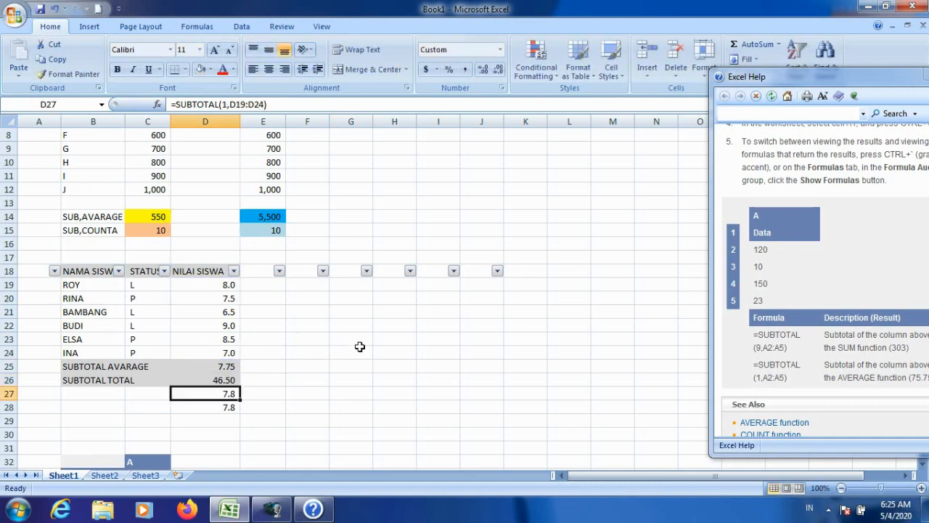
pyautogui.click(212, 376)
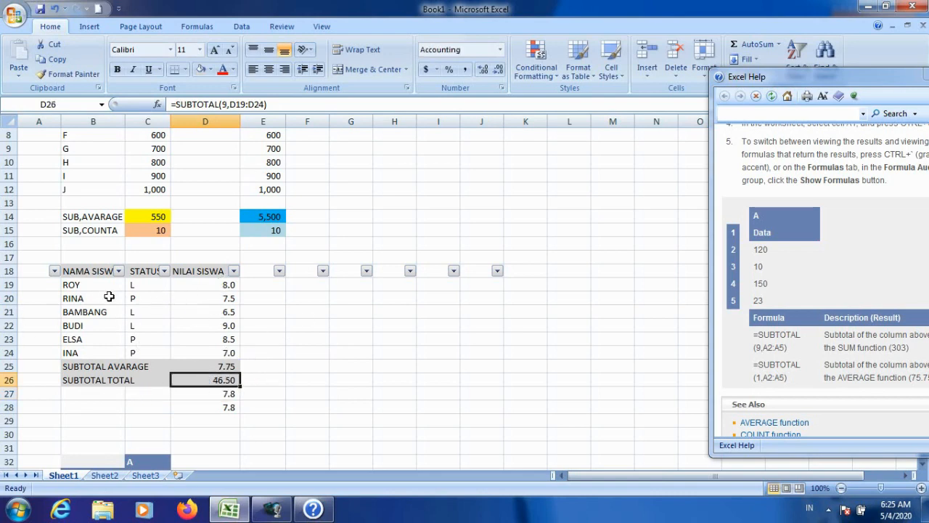
# Step: Filter the STATUS column to L only
pyautogui.click(165, 271)
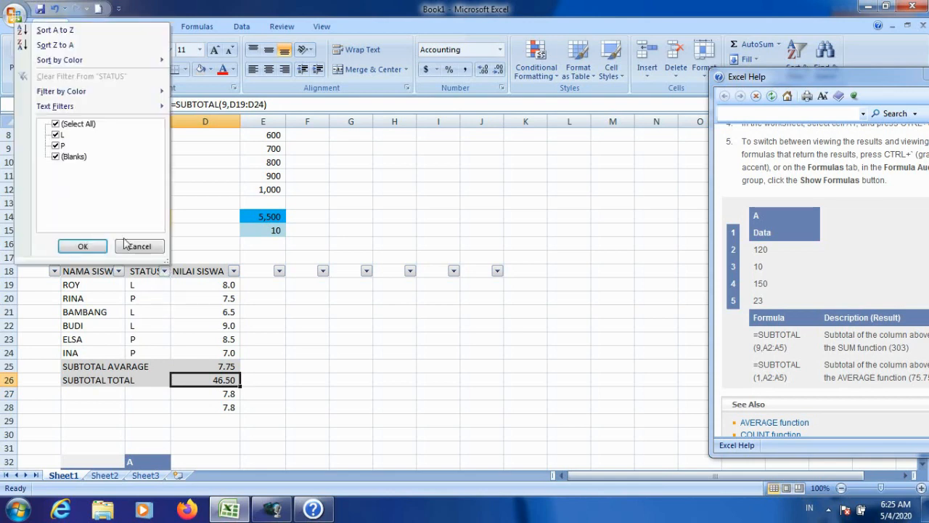
pyautogui.click(56, 125)
pyautogui.click(56, 135)
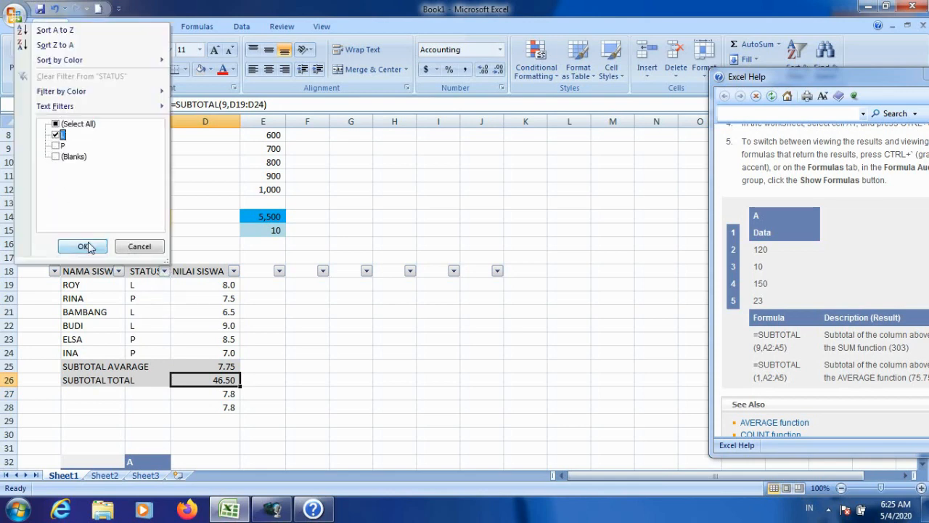
pyautogui.click(83, 246)
pyautogui.click(138, 338)
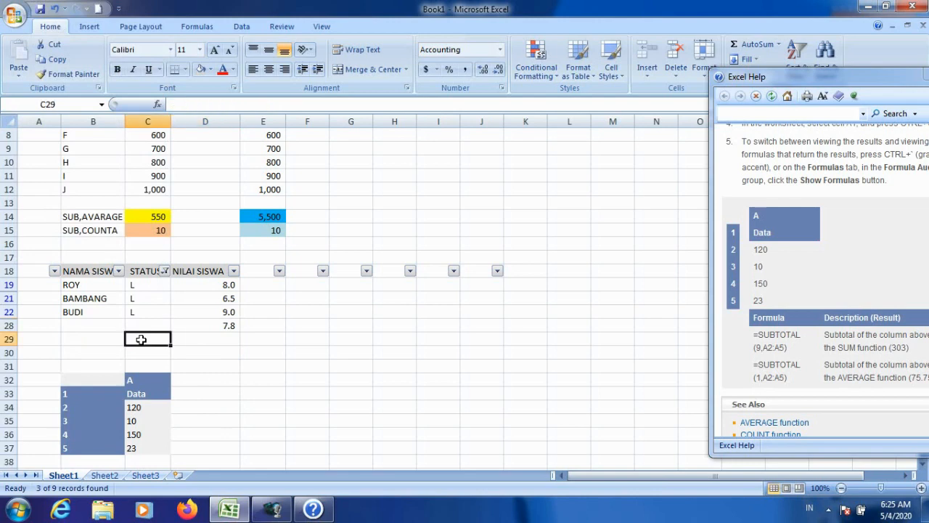
pyautogui.click(211, 325)
# Step: Add blanks to the STATUS filter alongside L so the subtotal rows are included
pyautogui.click(165, 272)
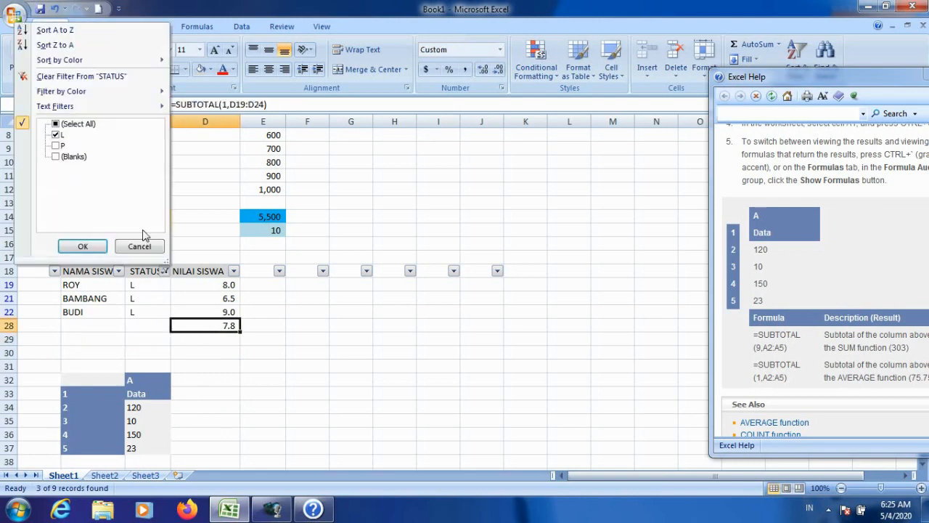
pyautogui.click(58, 156)
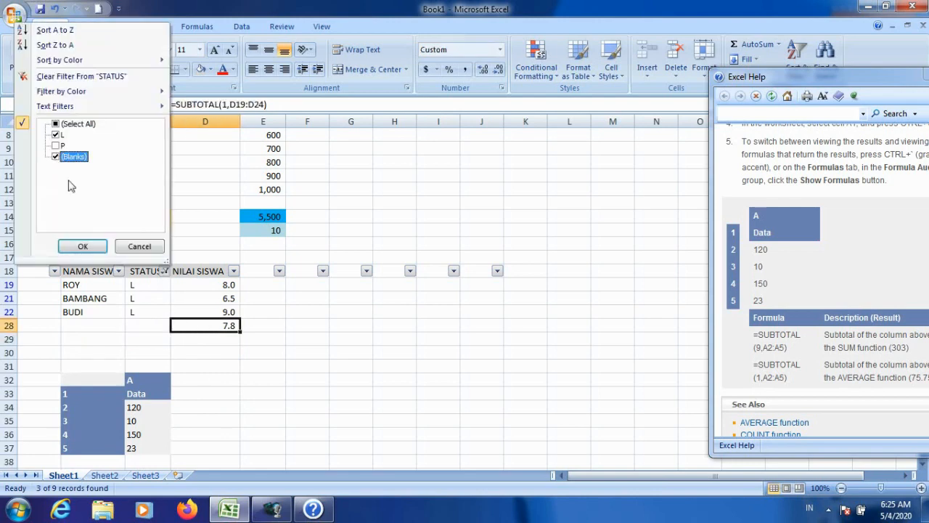
pyautogui.click(88, 246)
pyautogui.click(328, 363)
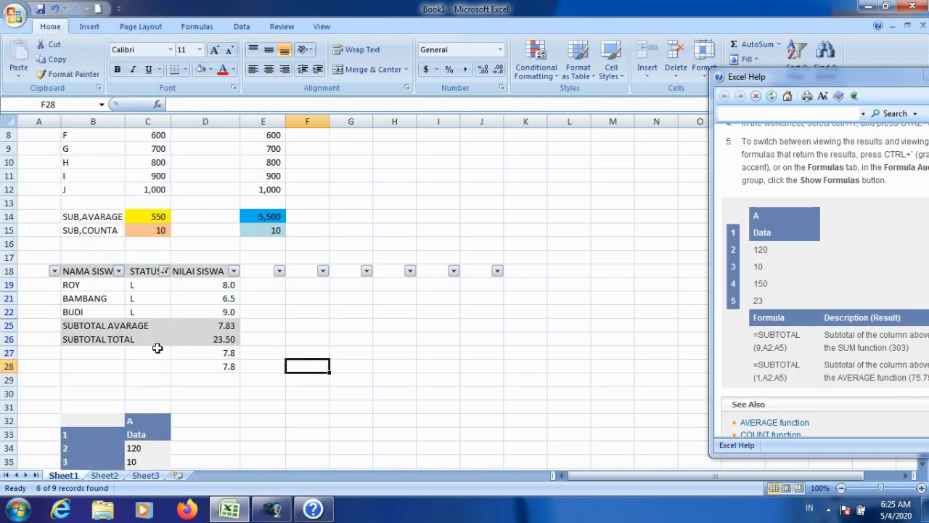
# Step: Clear the leftover average formulas in D27:D28 and check the subtotal total in D26
pyautogui.moveTo(215, 357); pyautogui.dragTo(216, 370)
pyautogui.press('Delete')
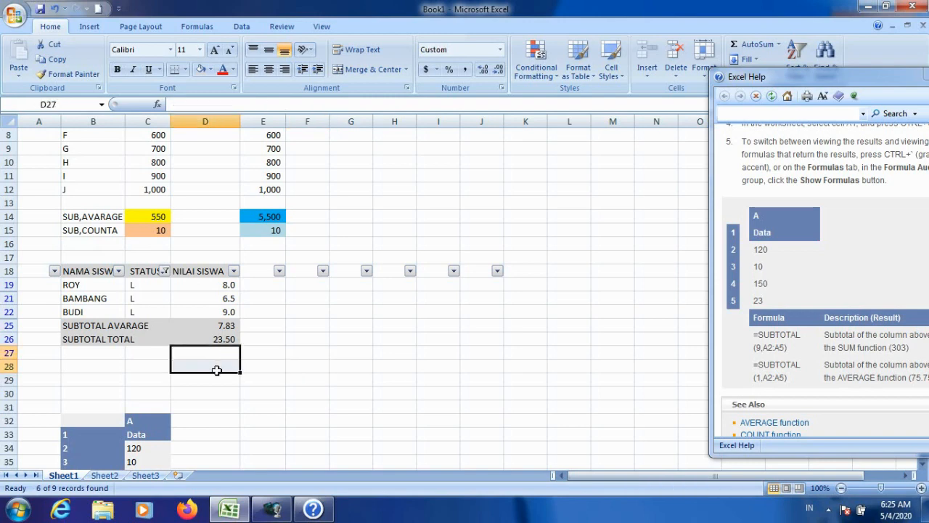
pyautogui.click(244, 365)
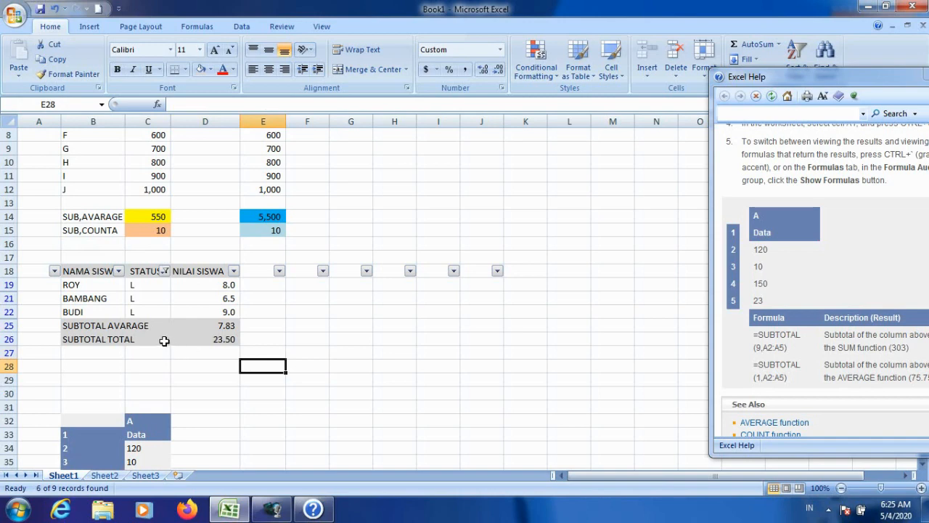
pyautogui.click(219, 340)
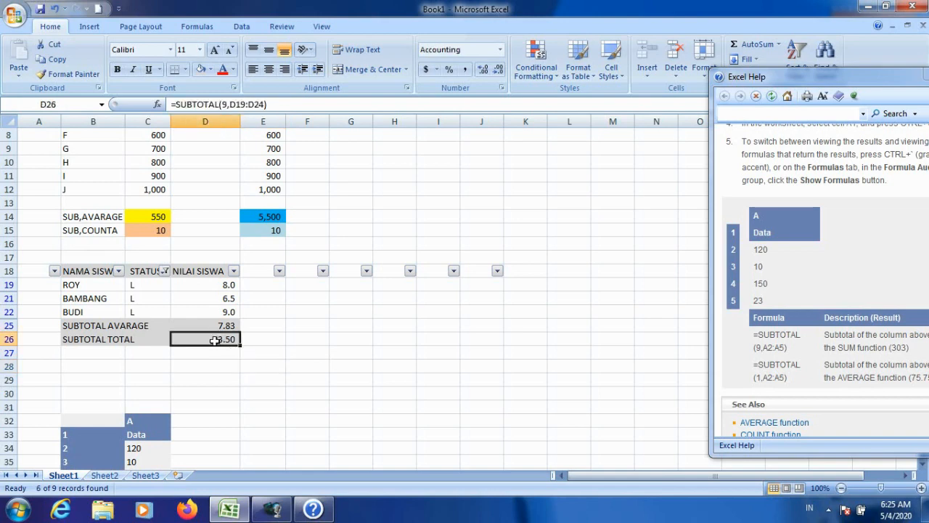
# Step: Switch the STATUS filter from L to P, keeping blanks included, and check the subtotal total in D26
pyautogui.click(165, 272)
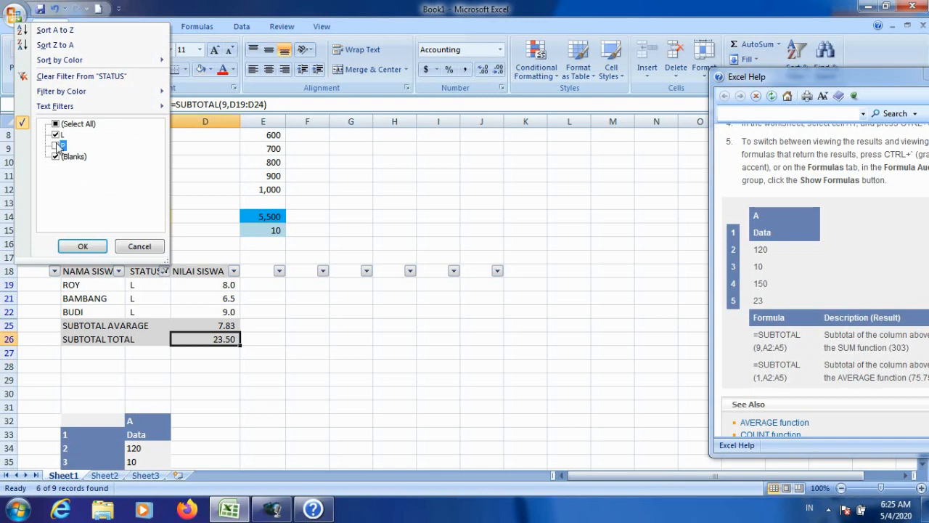
pyautogui.click(56, 145)
pyautogui.click(56, 135)
pyautogui.click(85, 247)
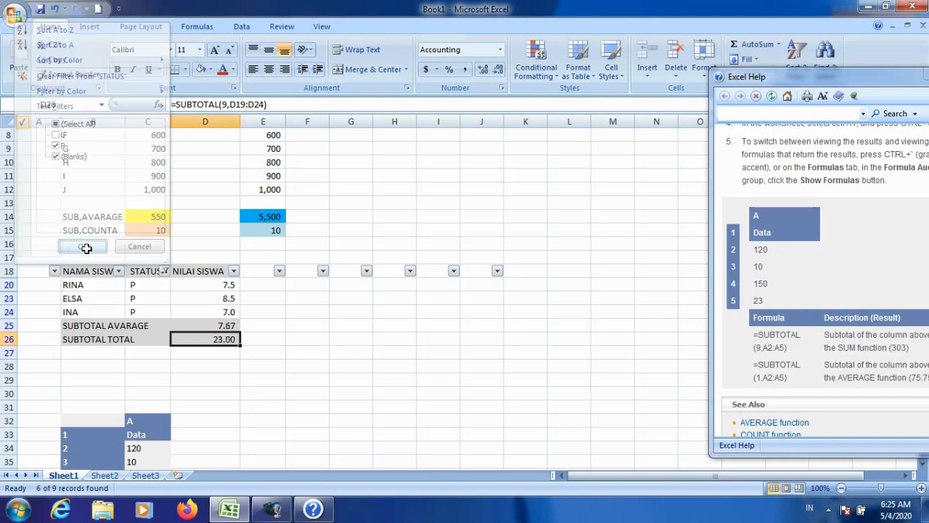
pyautogui.click(233, 368)
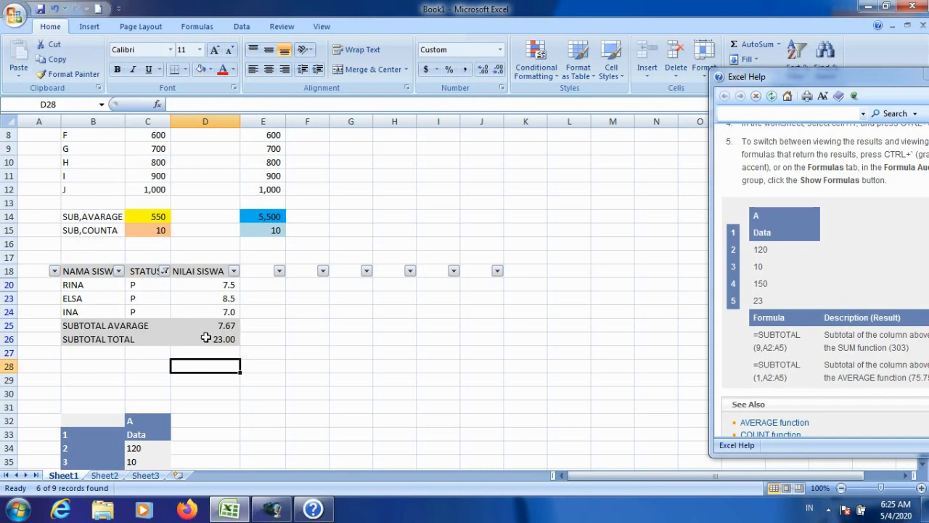
pyautogui.click(162, 340)
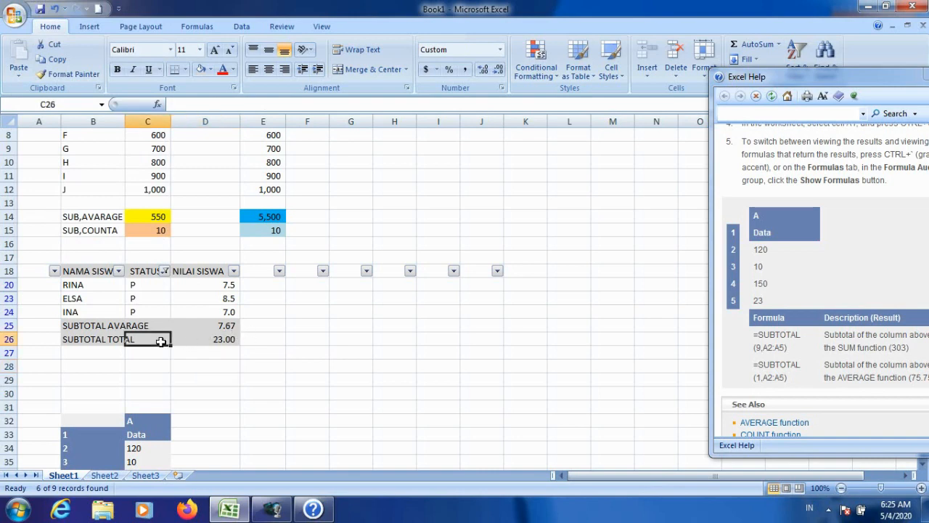
pyautogui.click(215, 340)
pyautogui.click(287, 374)
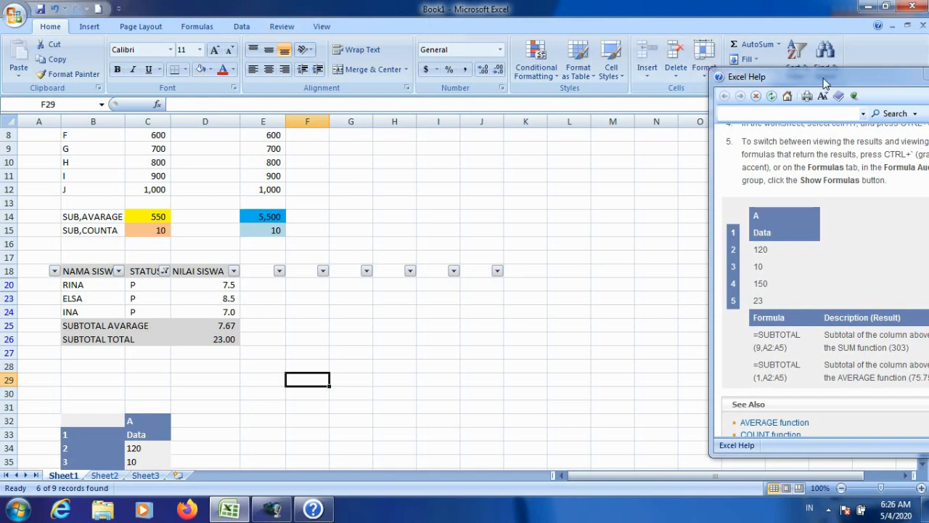
# Step: Move the Excel Help window fully into view over the worksheet
pyautogui.moveTo(823, 78); pyautogui.dragTo(679, 79)
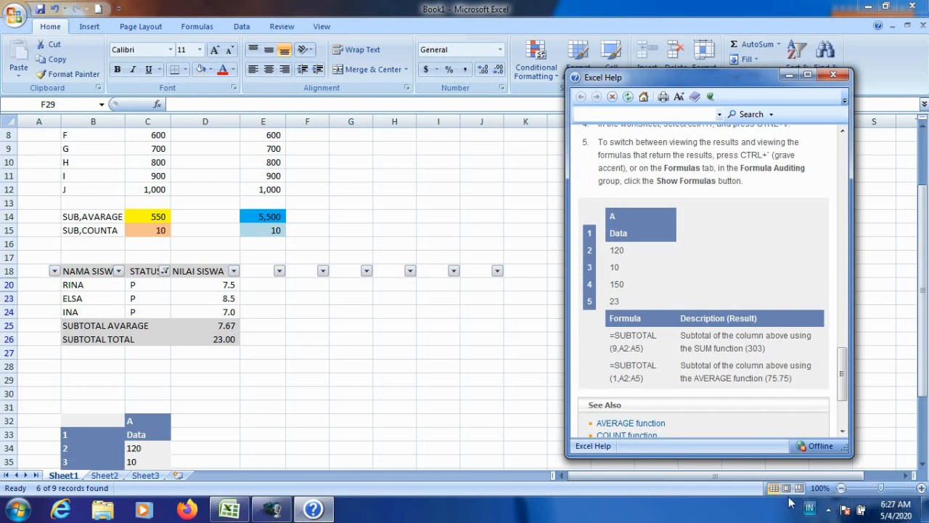
pyautogui.click(830, 510)
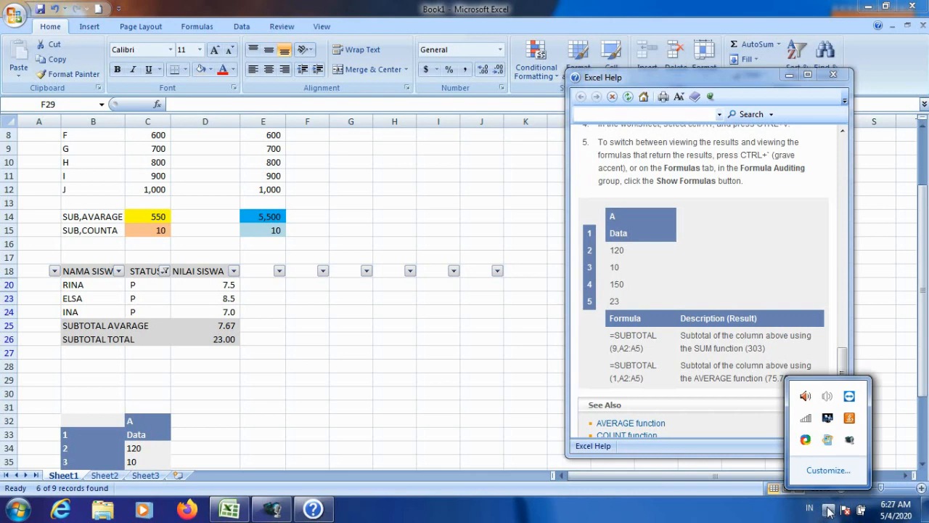
pyautogui.rightClick(850, 444)
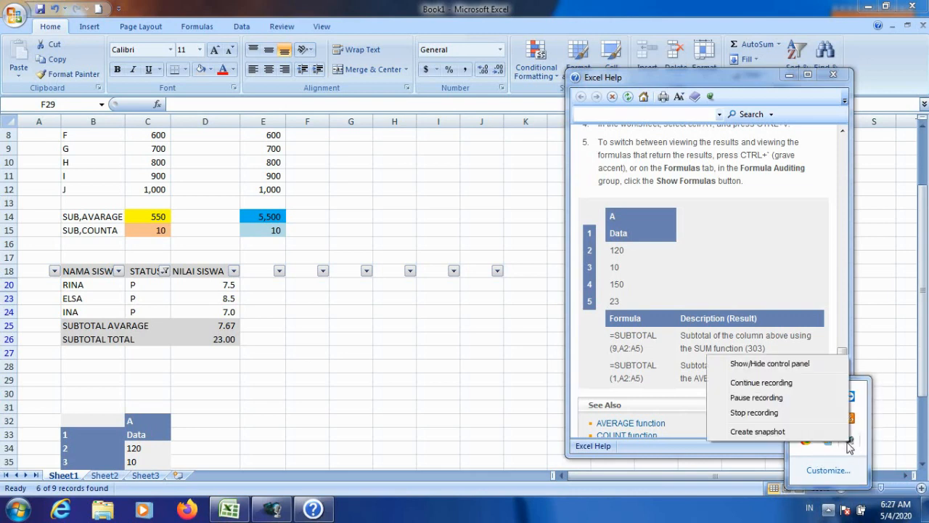